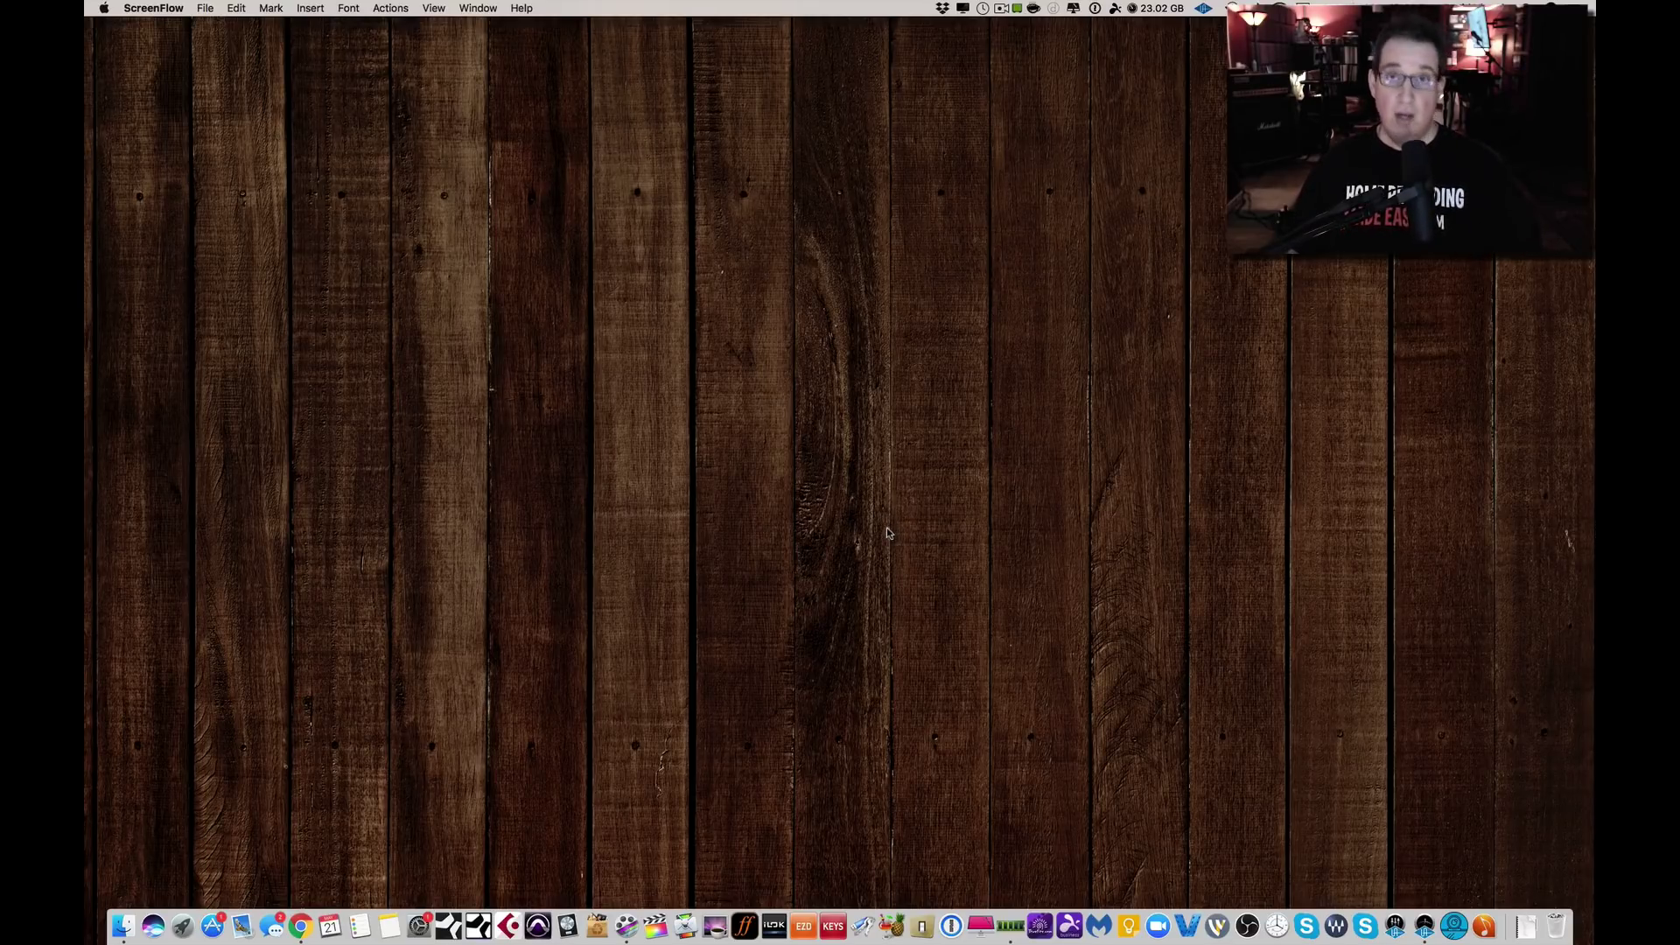
# Check this Mac's system information, then launch Studio One 4 from the Dock.
pyautogui.click(105, 9)
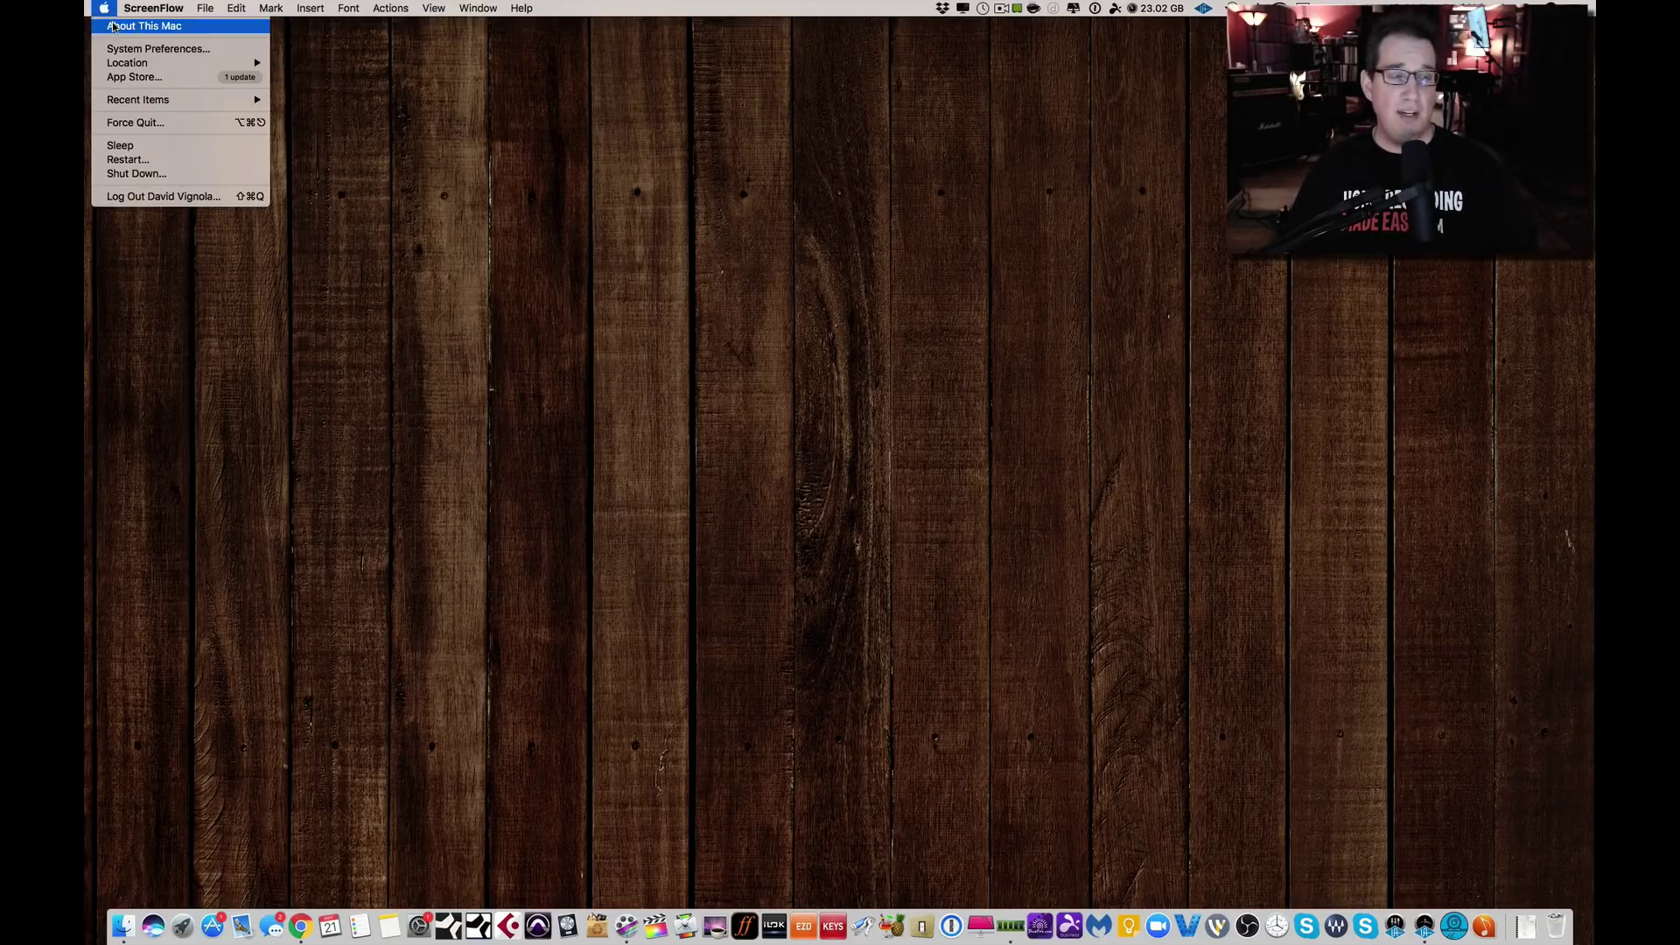
pyautogui.click(114, 26)
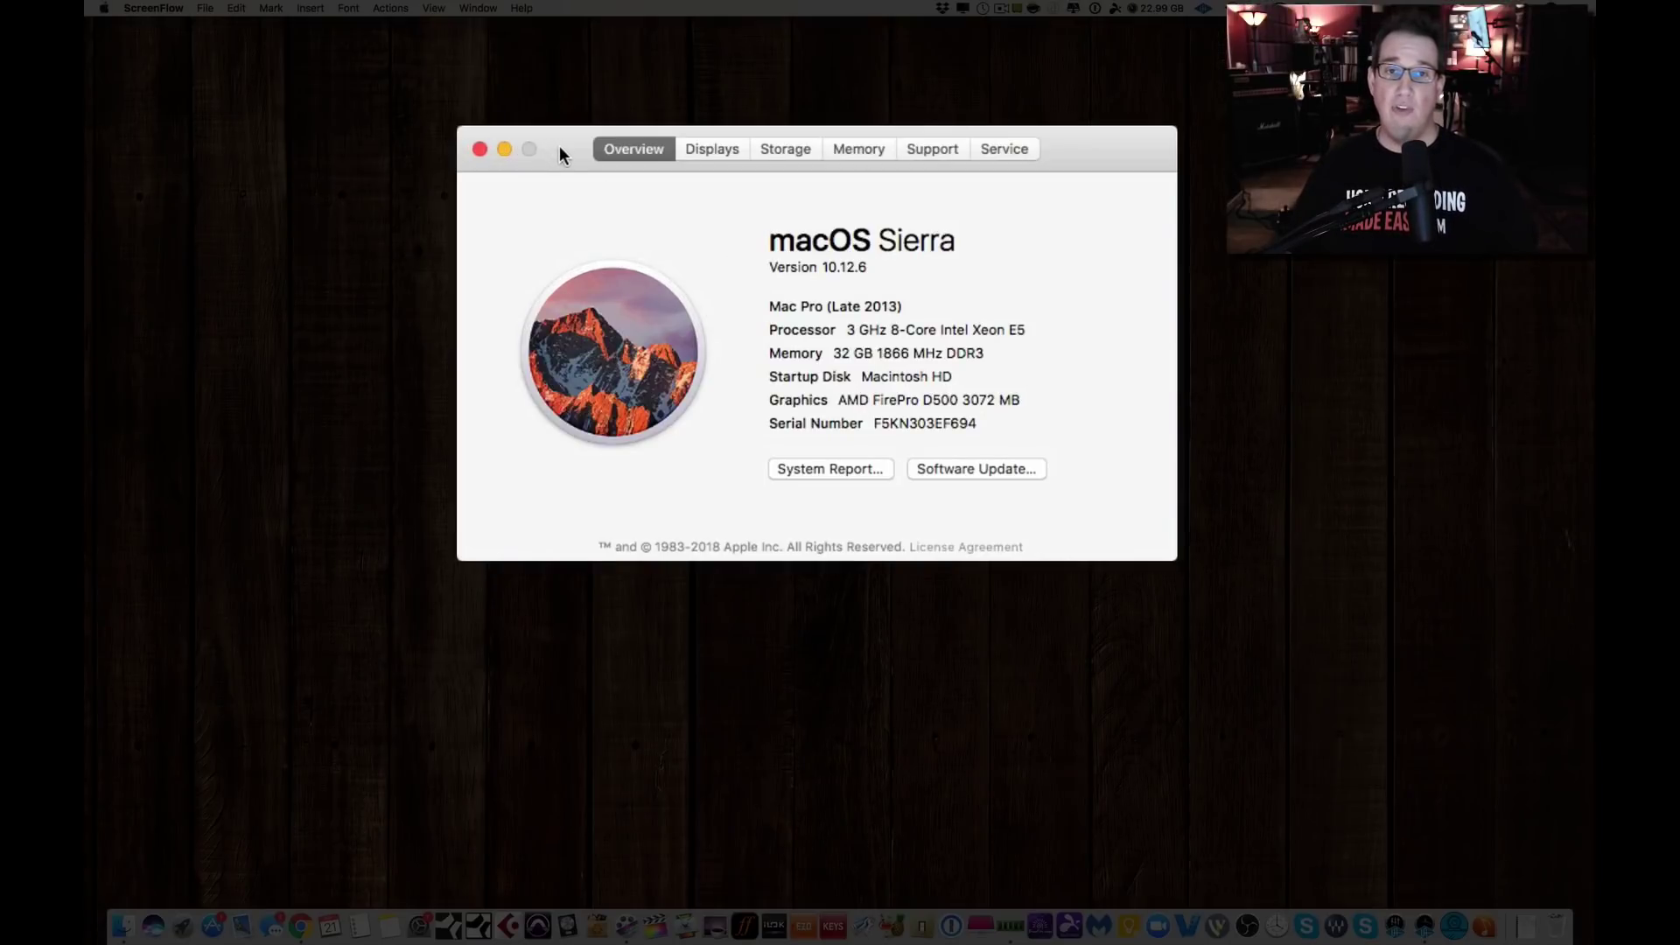
pyautogui.moveTo(560, 152); pyautogui.dragTo(465, 173)
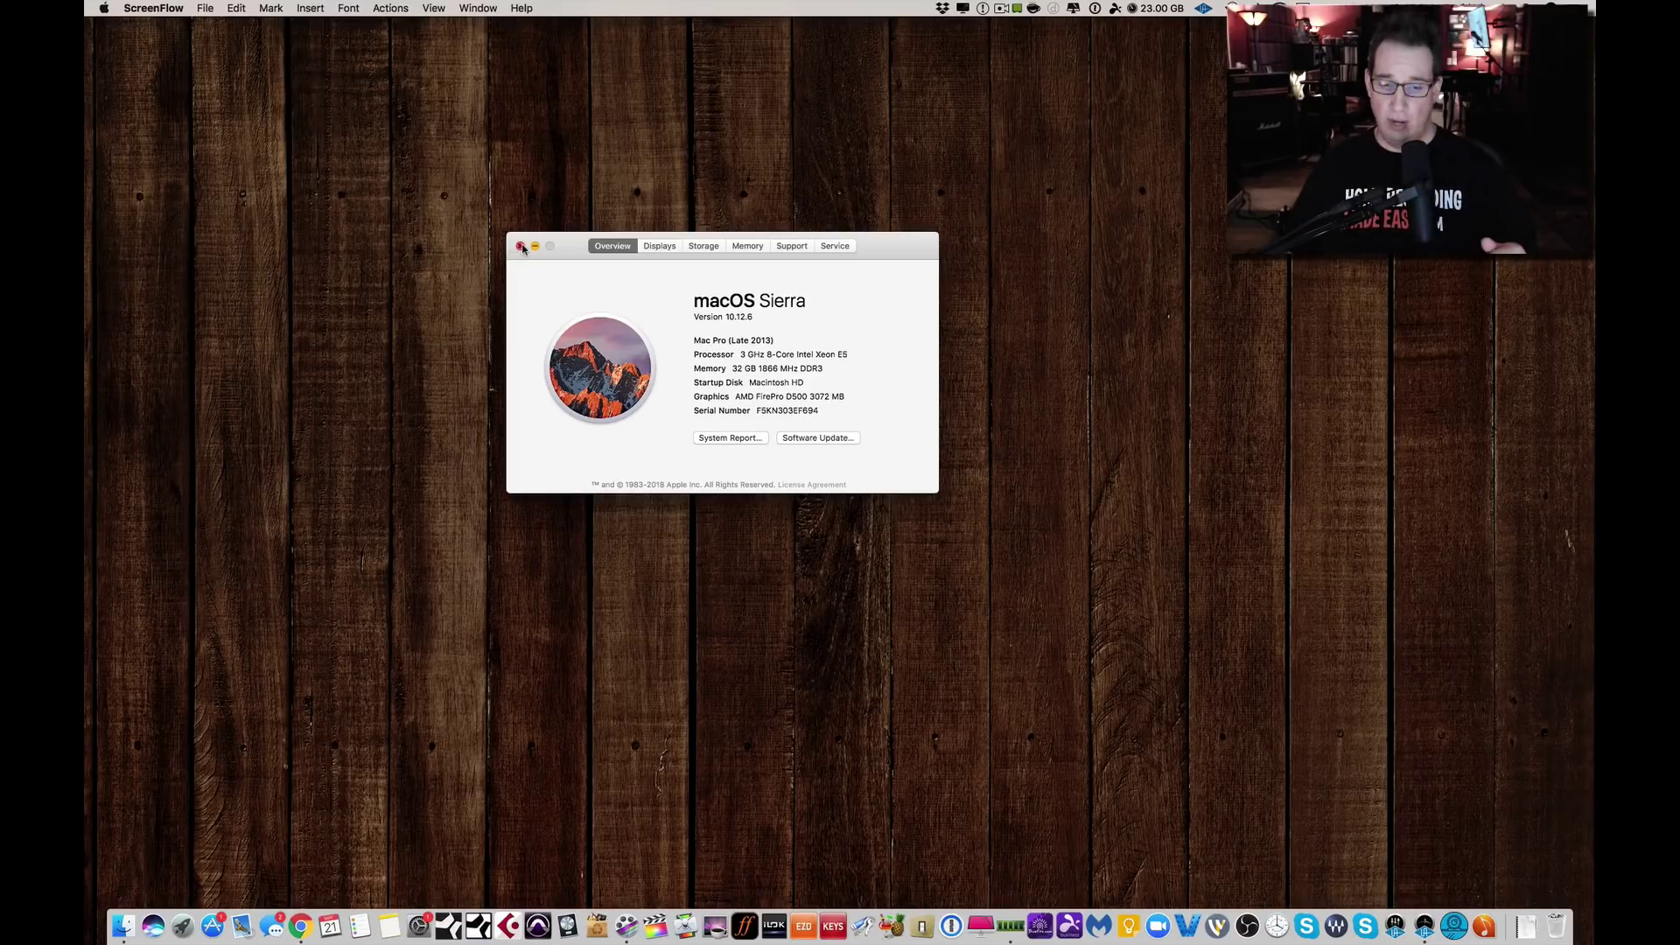
pyautogui.click(521, 247)
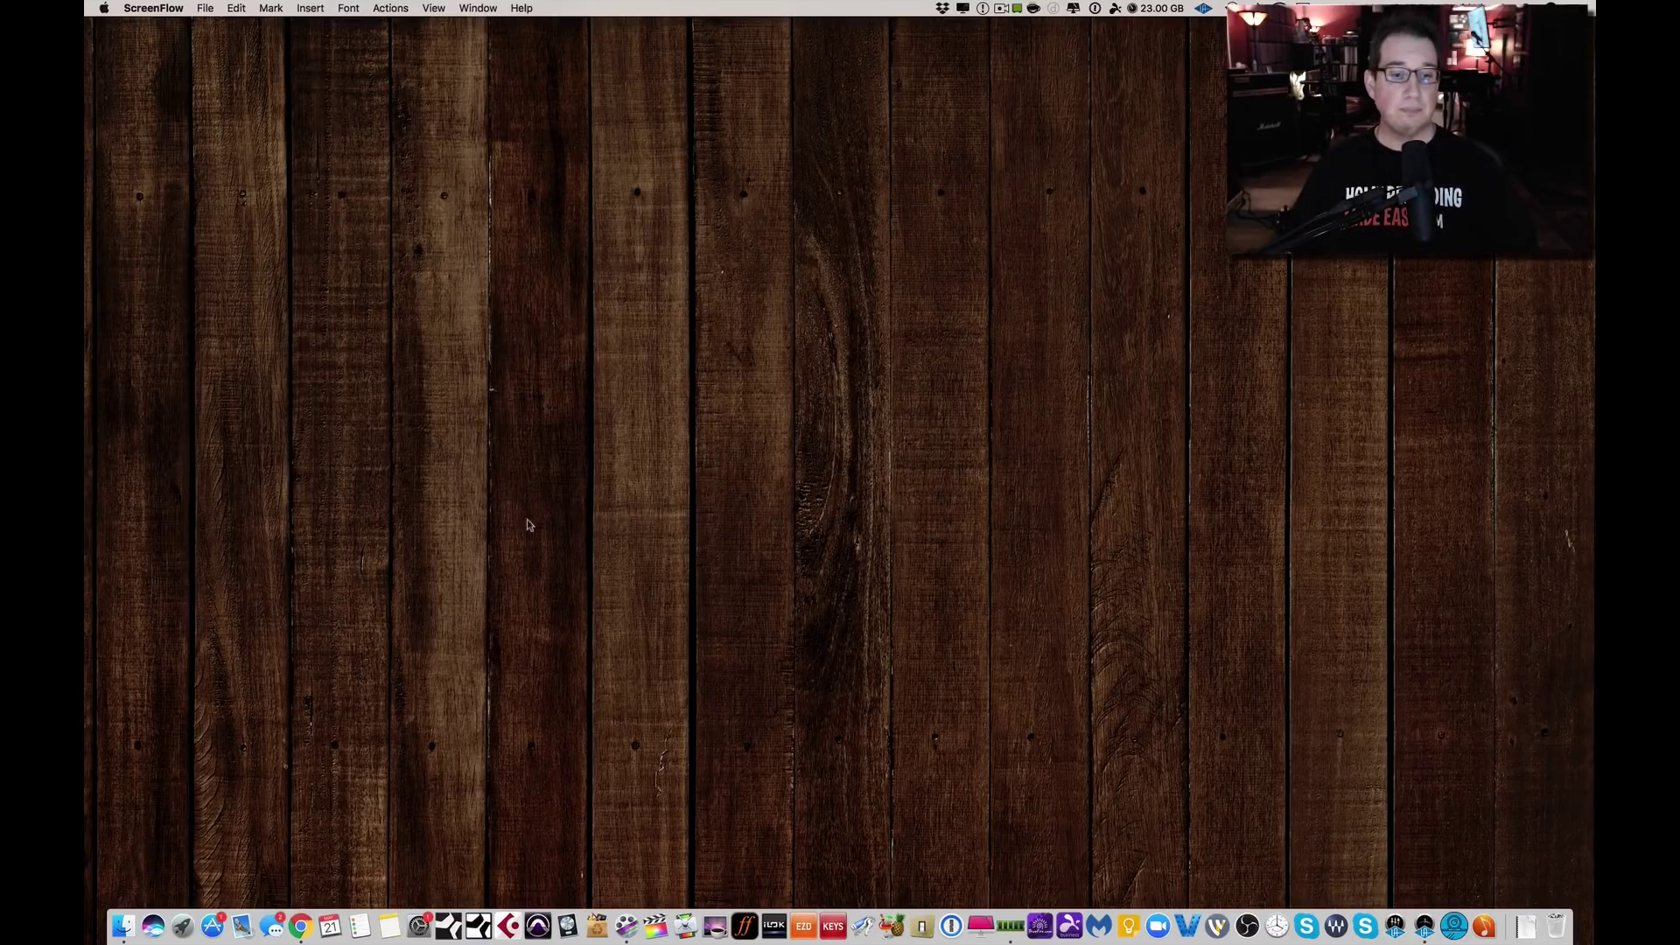
pyautogui.click(476, 916)
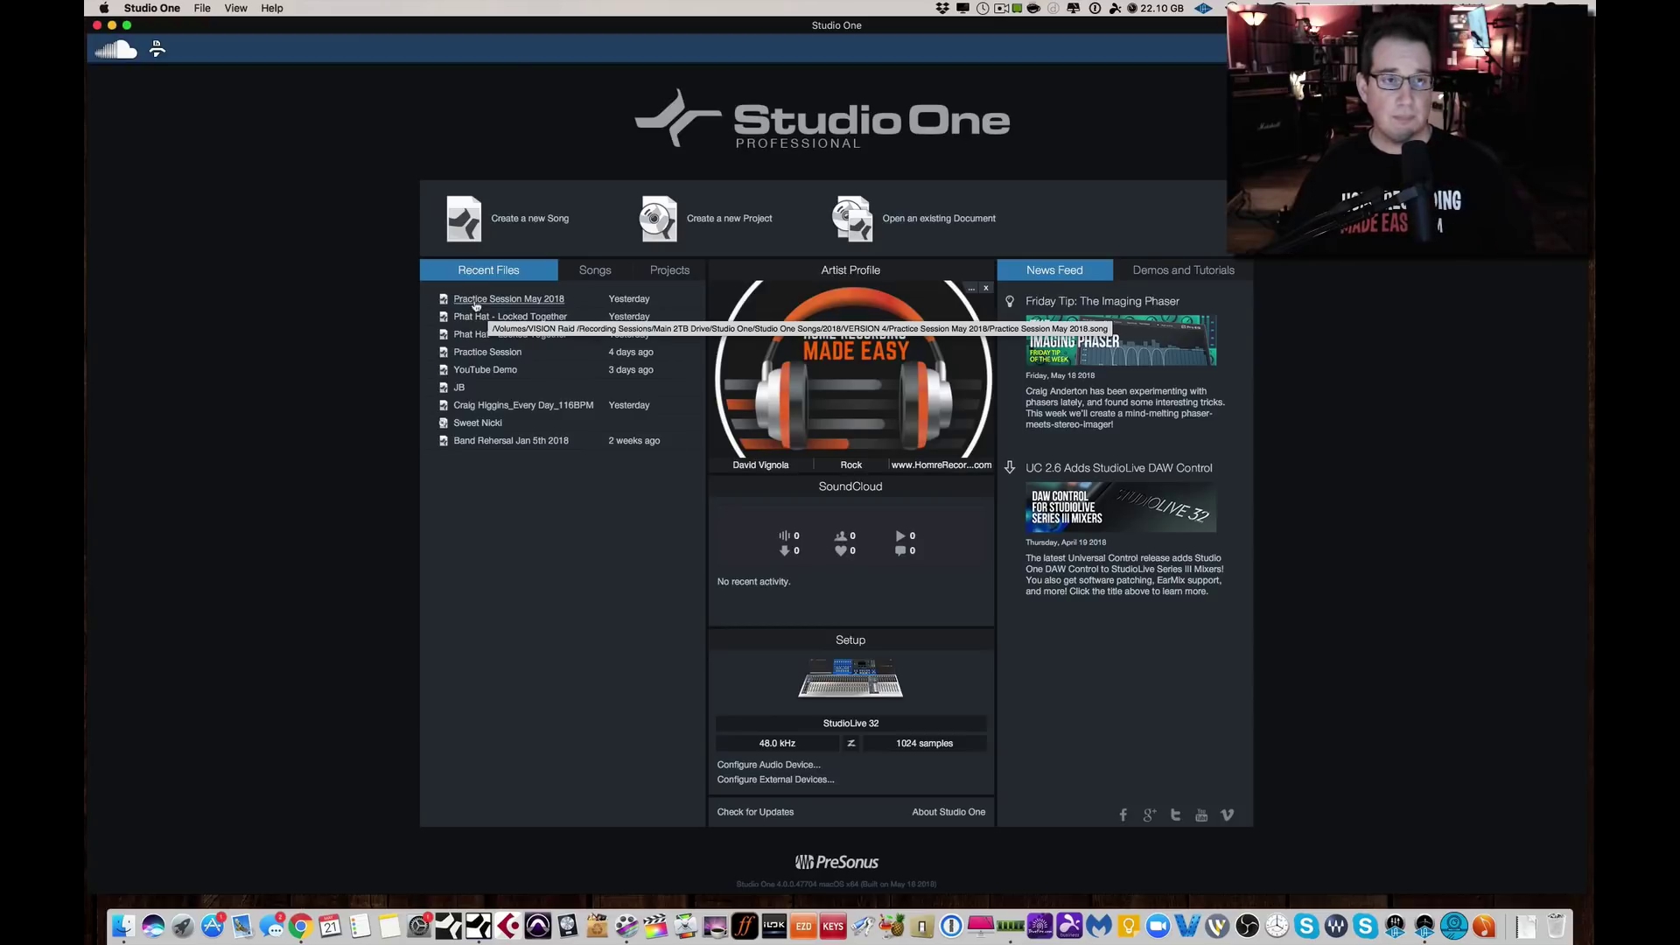
# Open Practice Session May 2018, then expand and re-collapse the SWEET NICKI SET folder track.
pyautogui.click(476, 304)
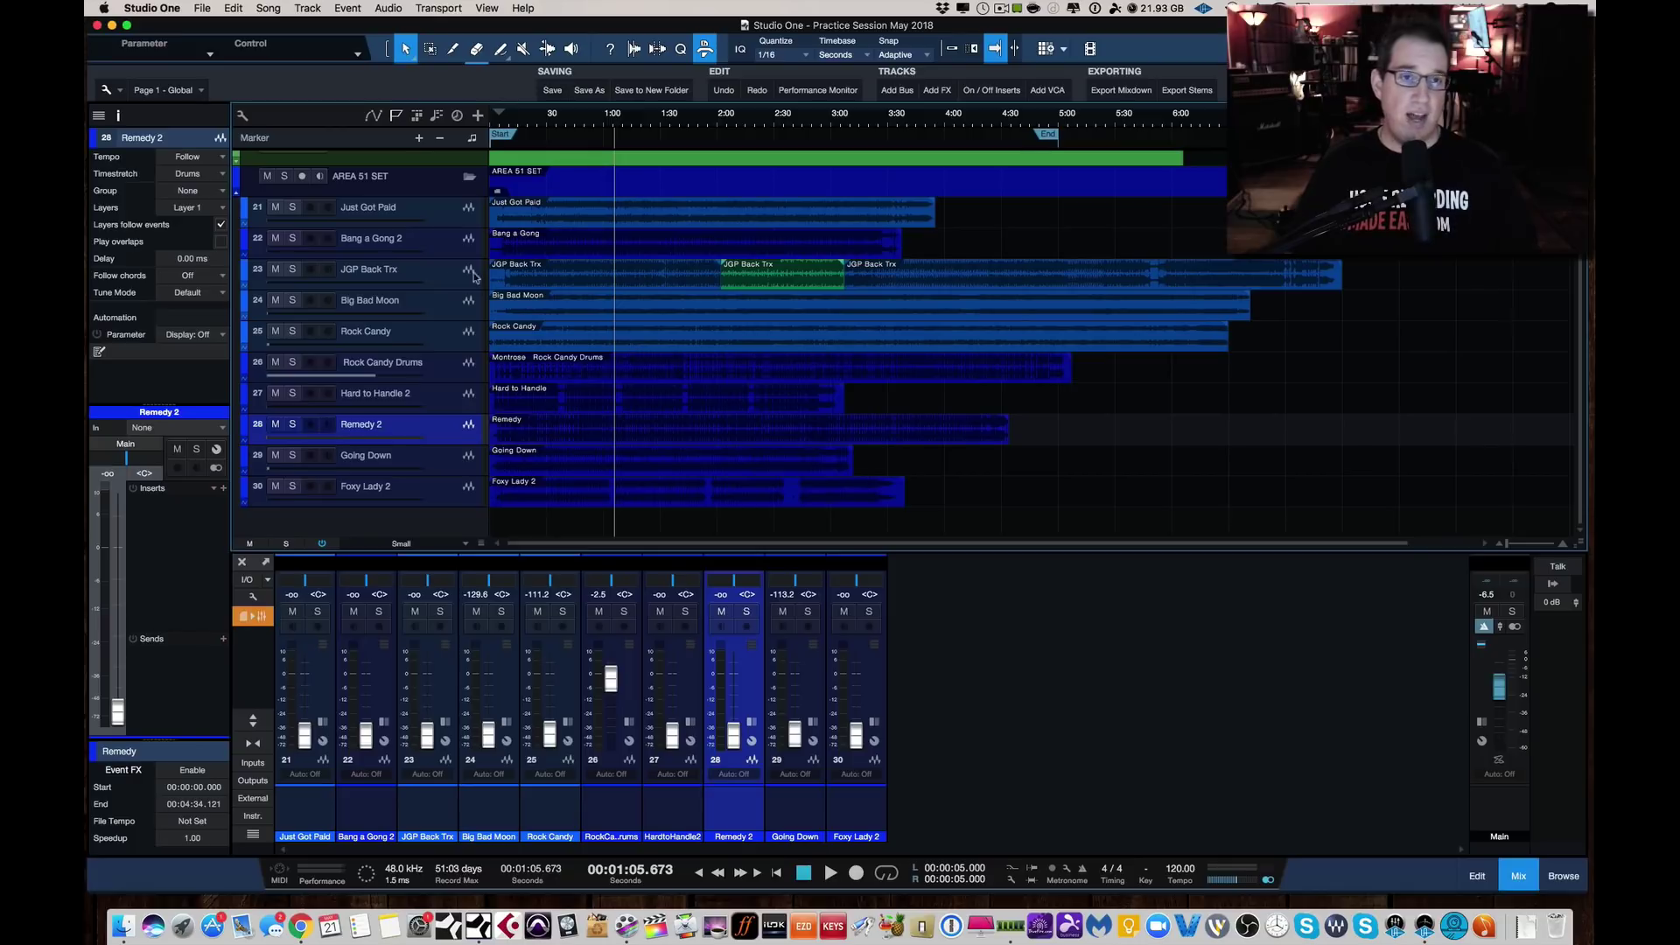
pyautogui.scroll(1, 475, 150)
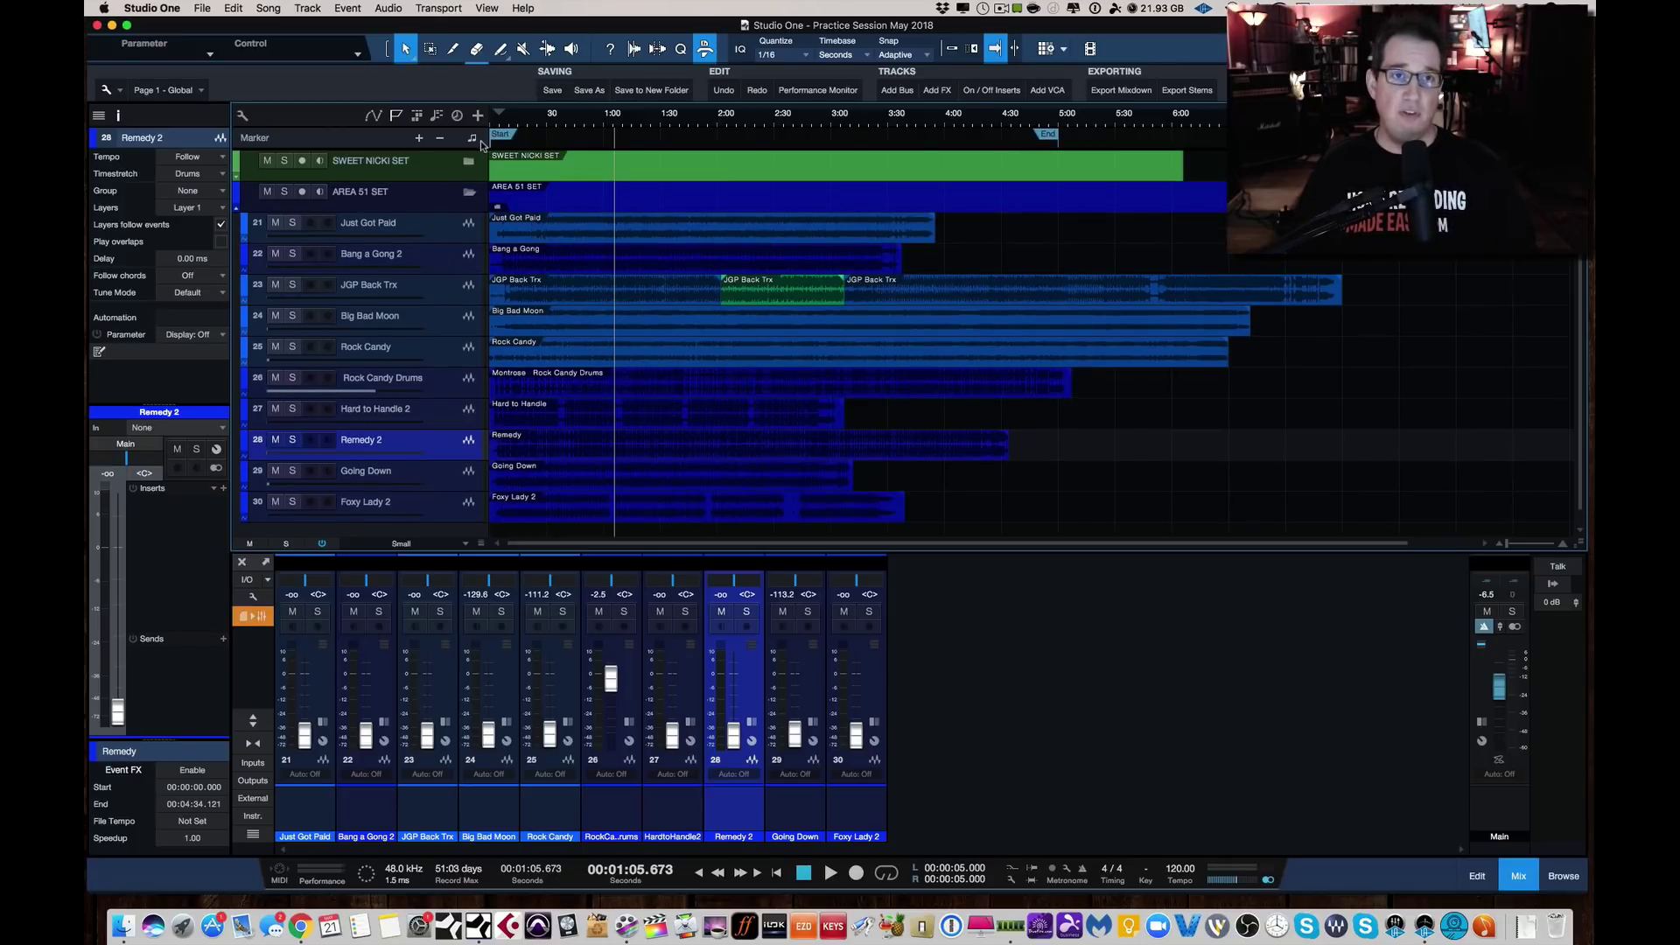
pyautogui.click(470, 162)
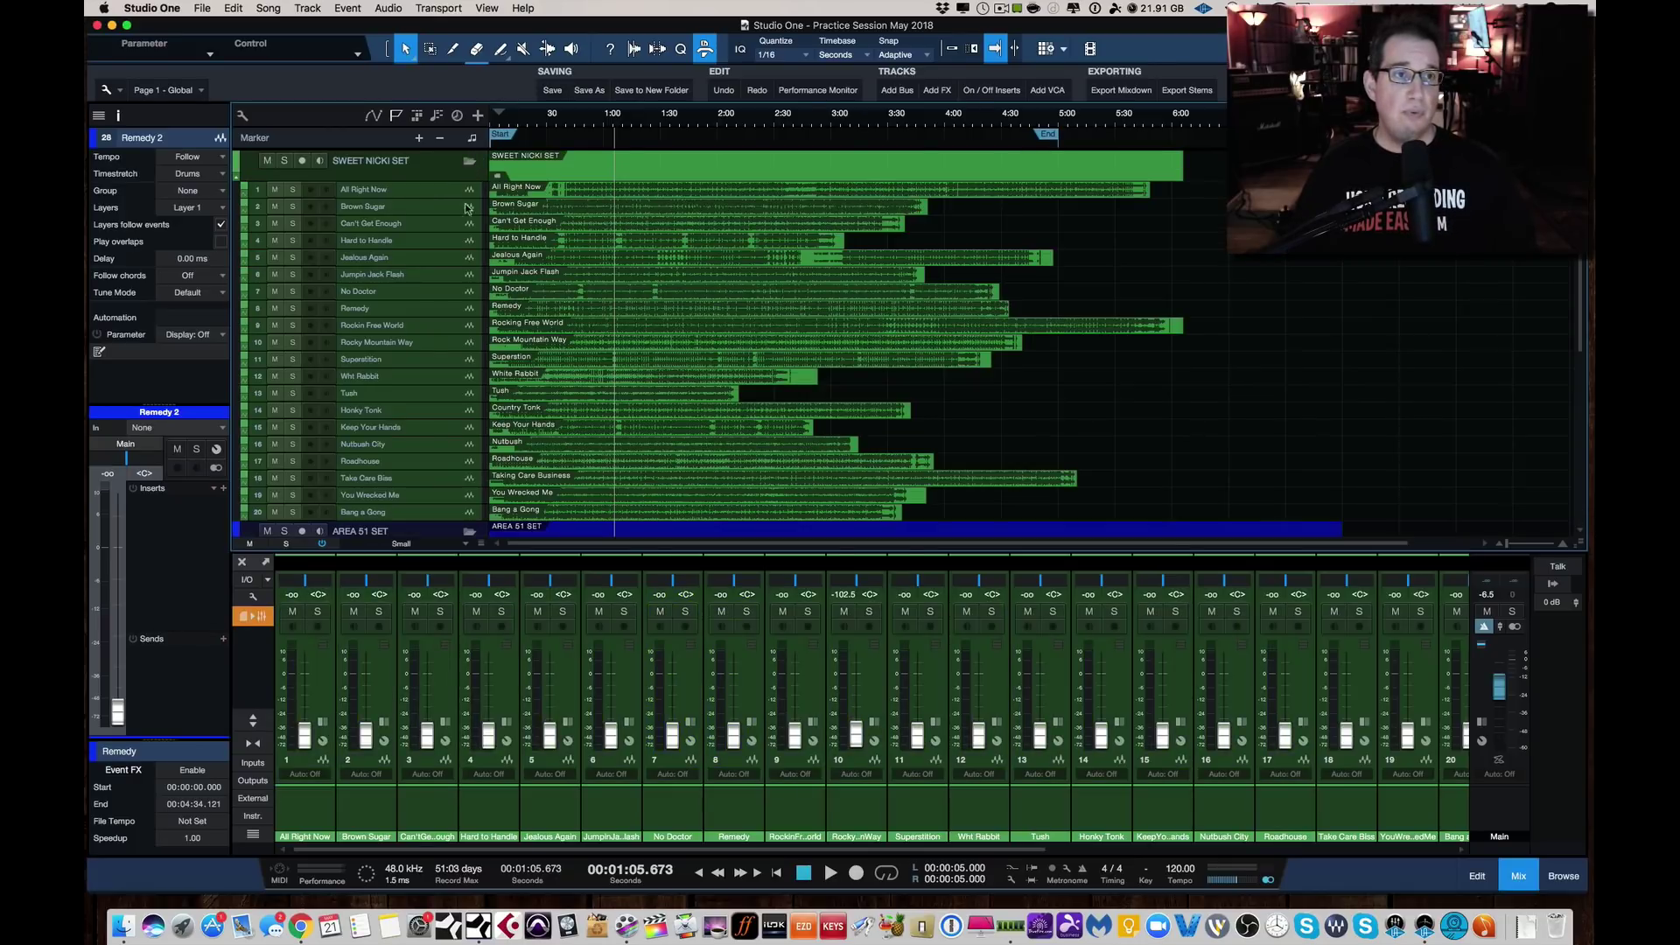
pyautogui.scroll(-5, 466, 306)
pyautogui.scroll(-5, 466, 306)
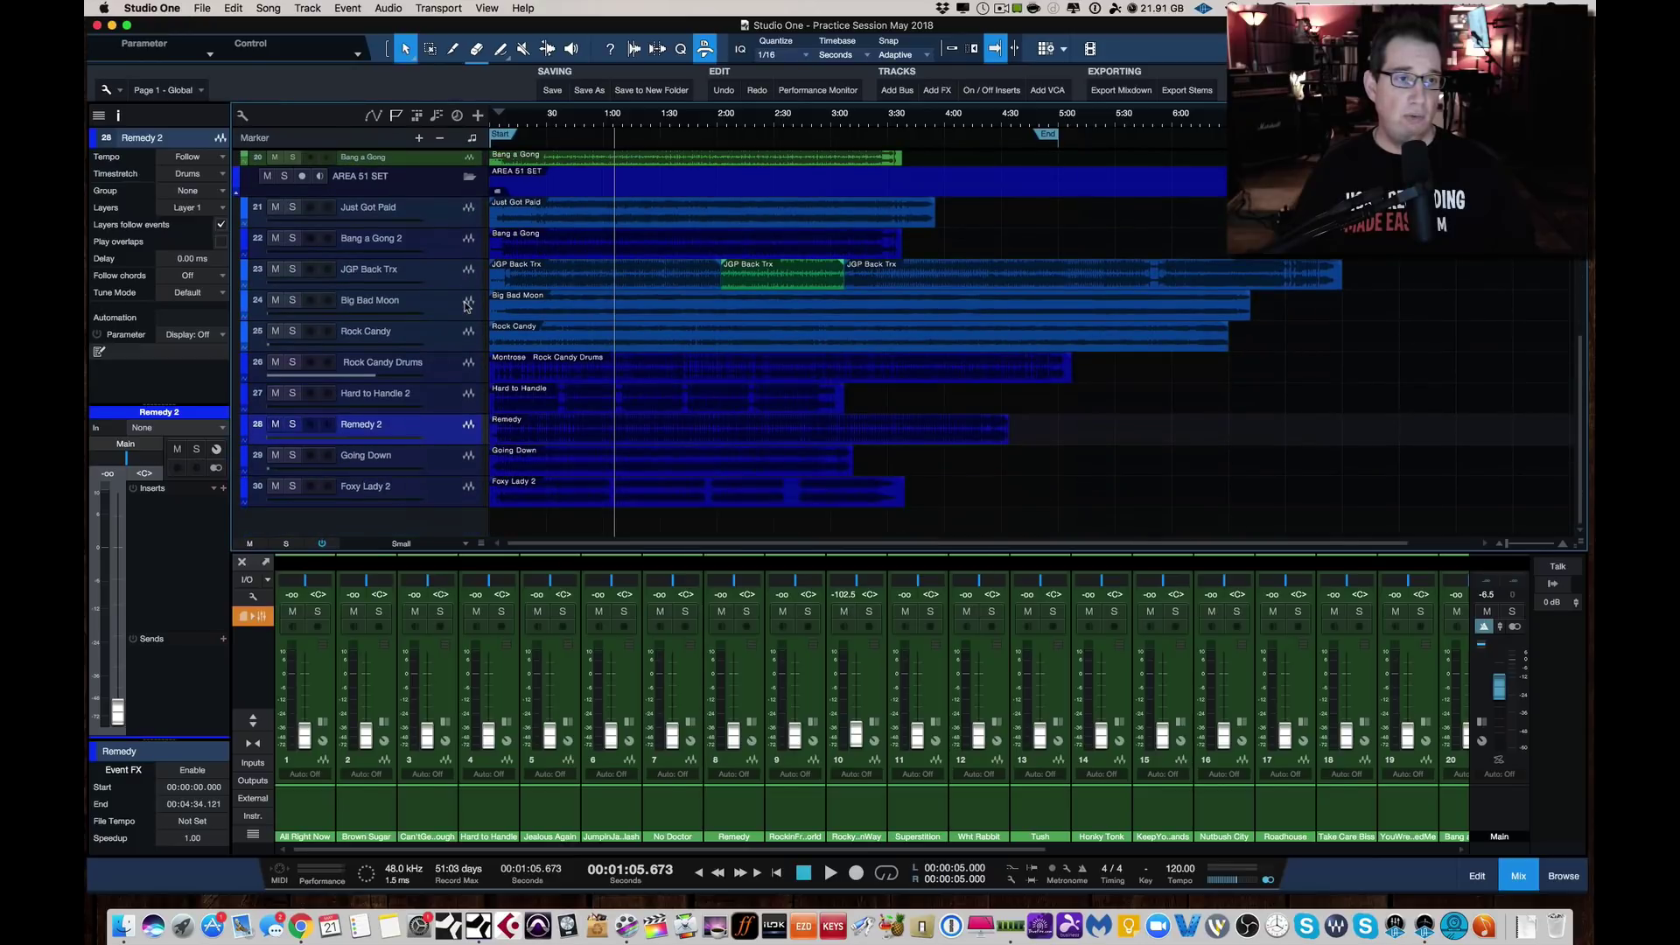
pyautogui.scroll(10, 466, 304)
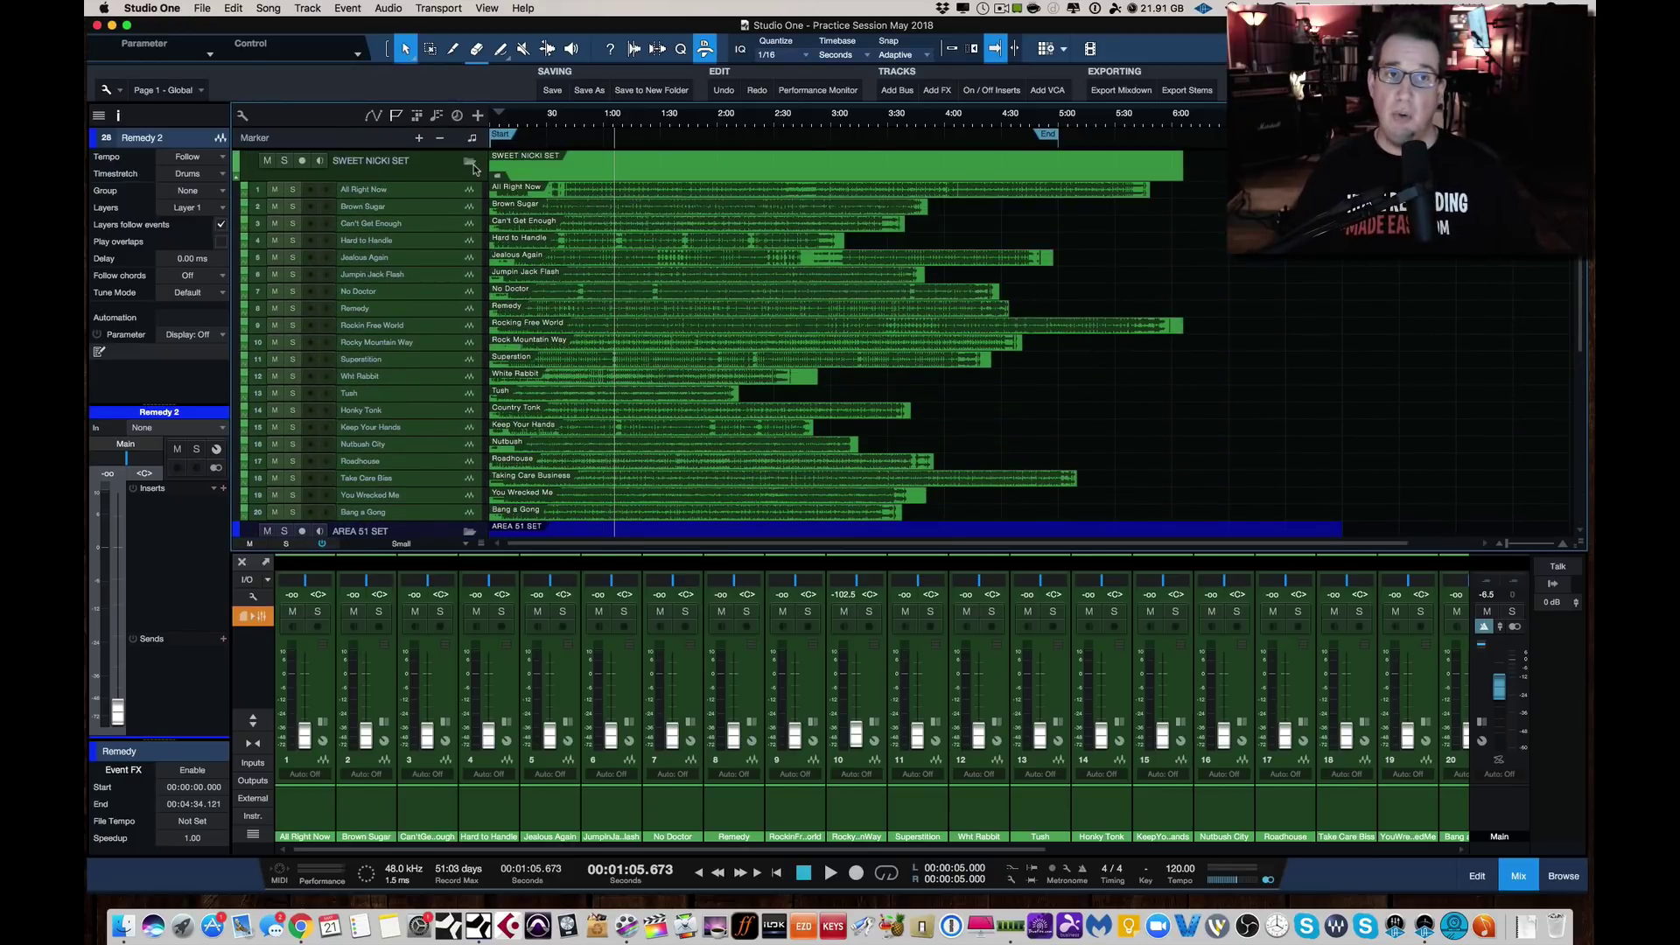
pyautogui.click(470, 162)
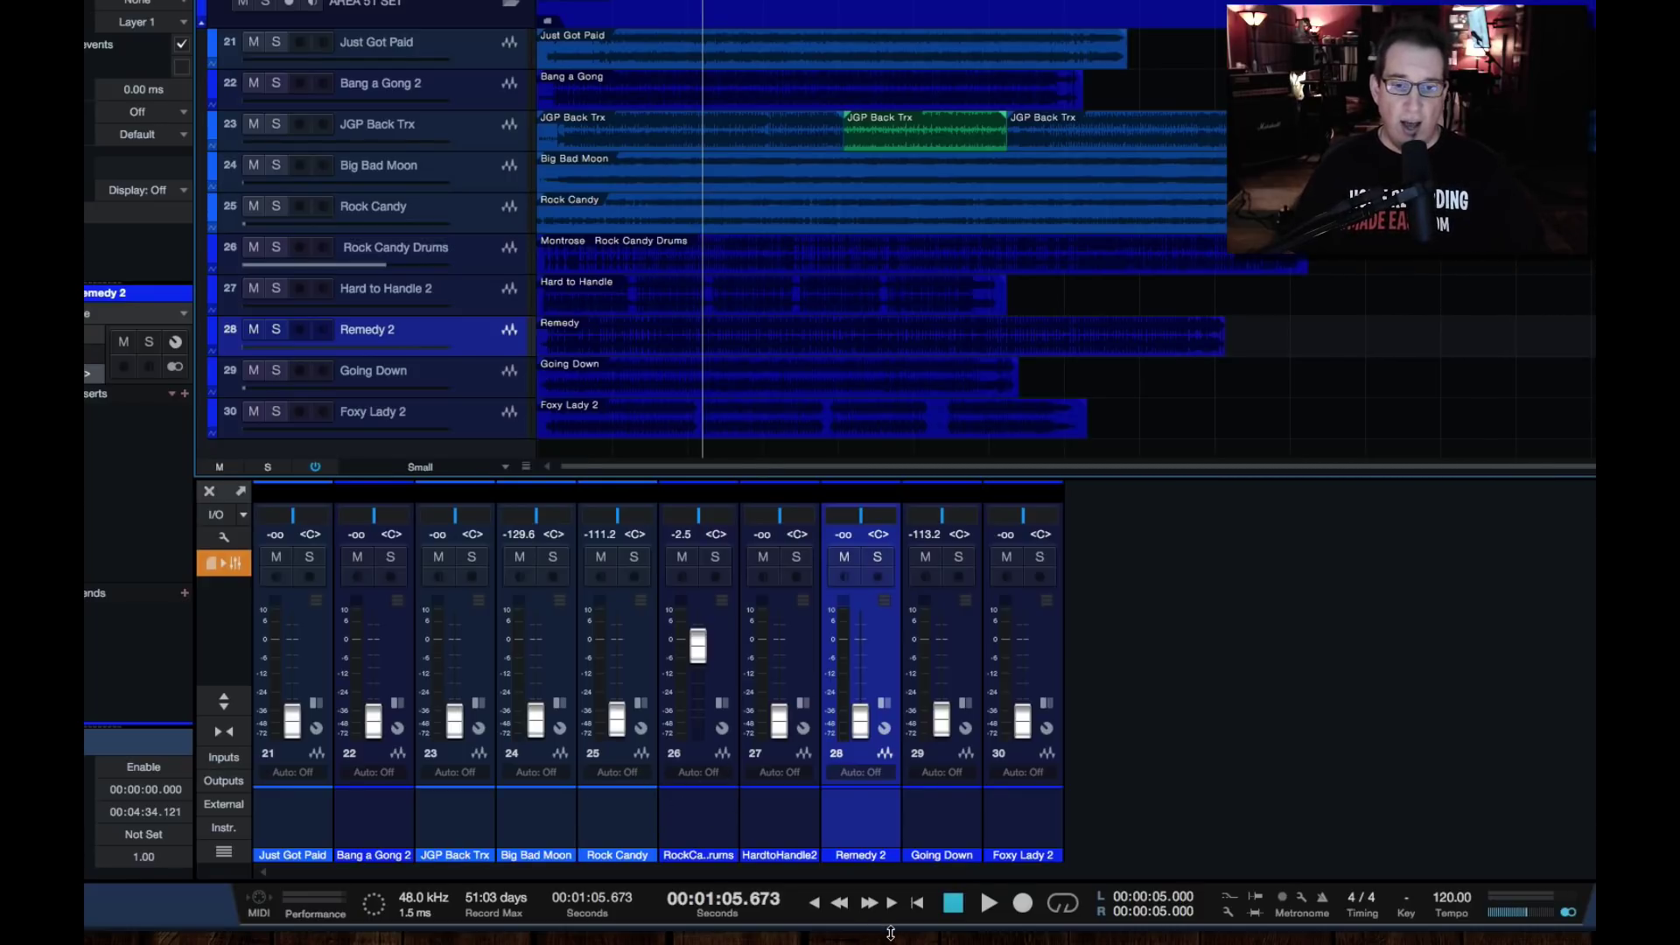
# Make the console taller to show routing rows, then widen and restore the Rock Candy Drums channel.
pyautogui.moveTo(891, 928); pyautogui.dragTo(892, 941)
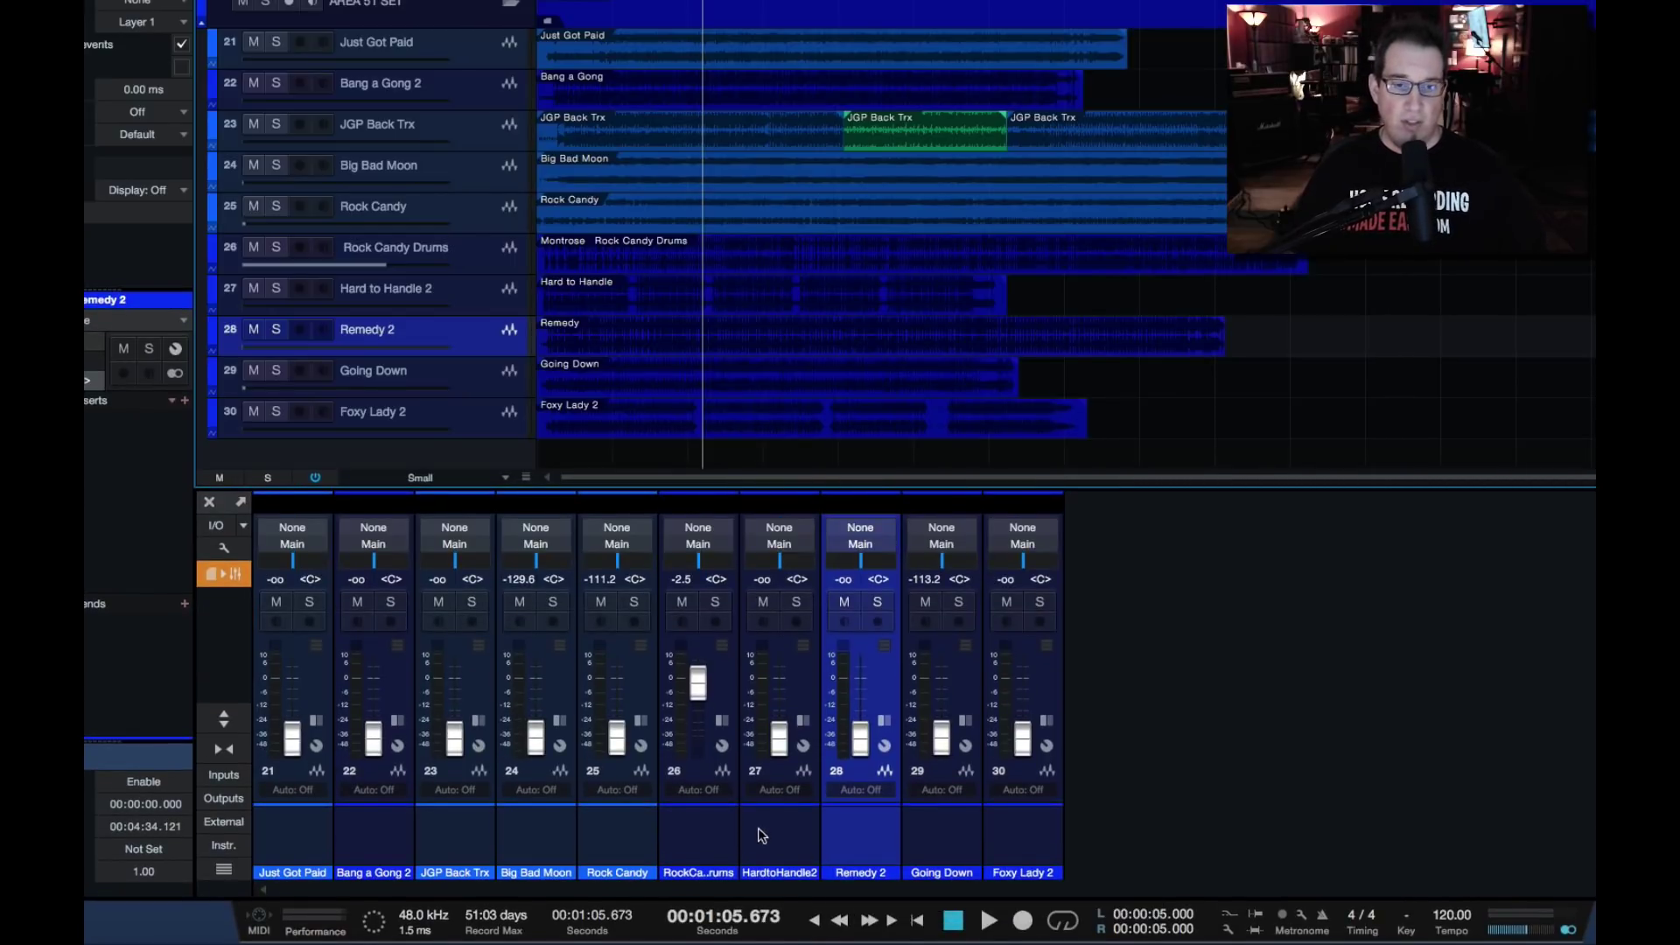
pyautogui.click(721, 721)
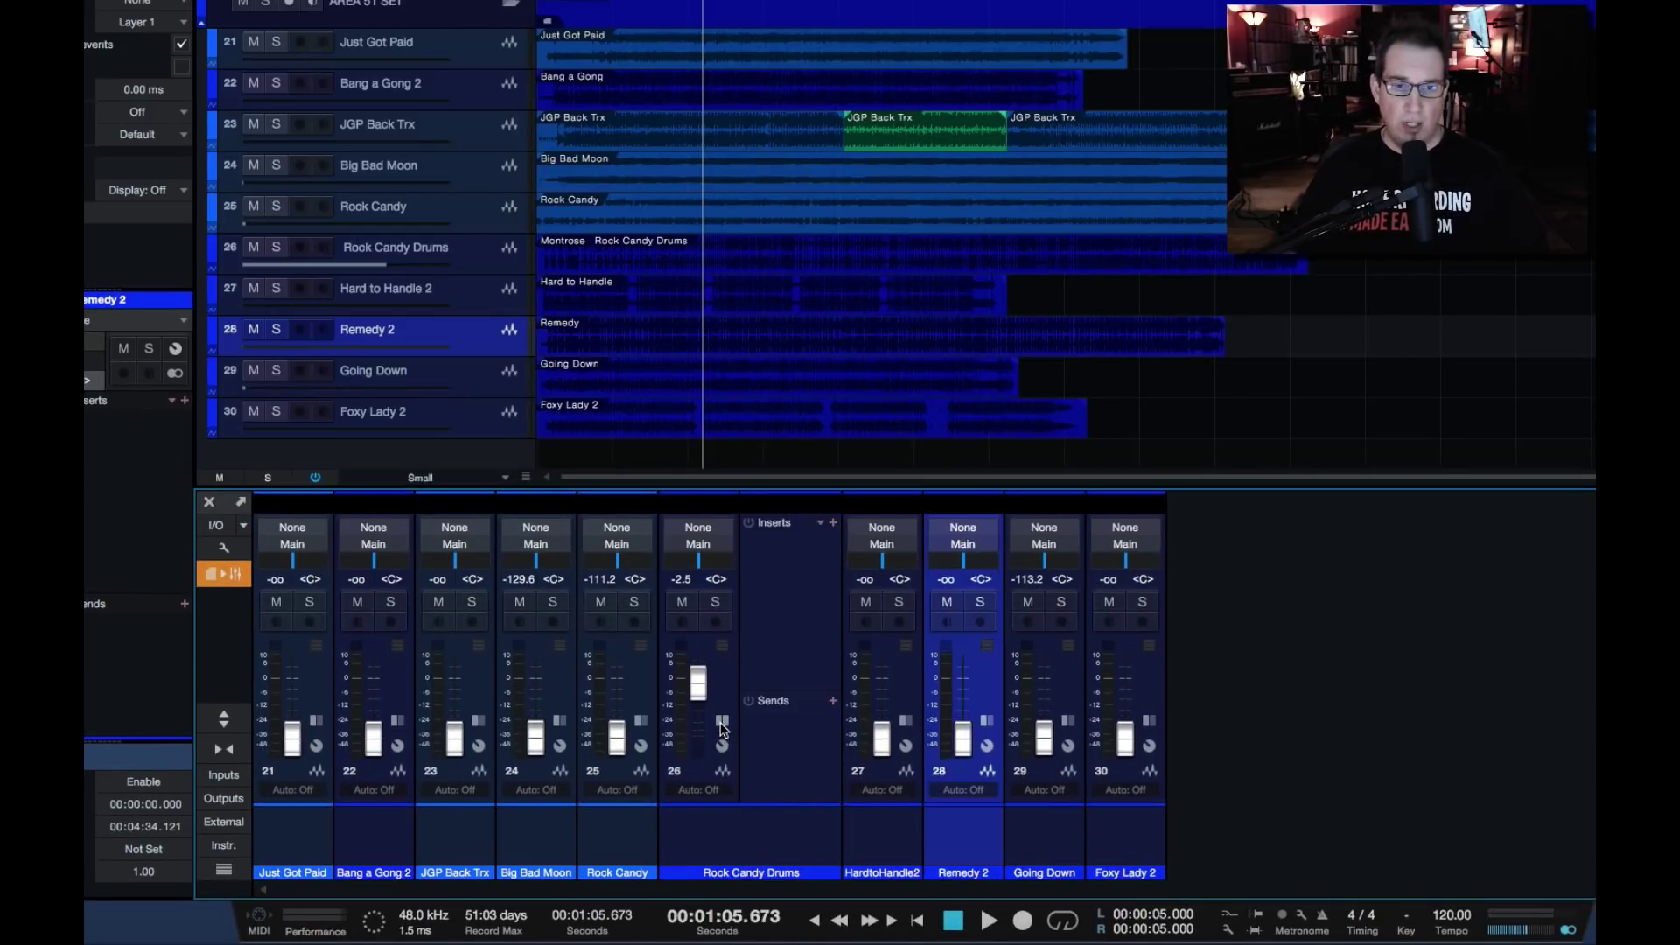
pyautogui.click(722, 722)
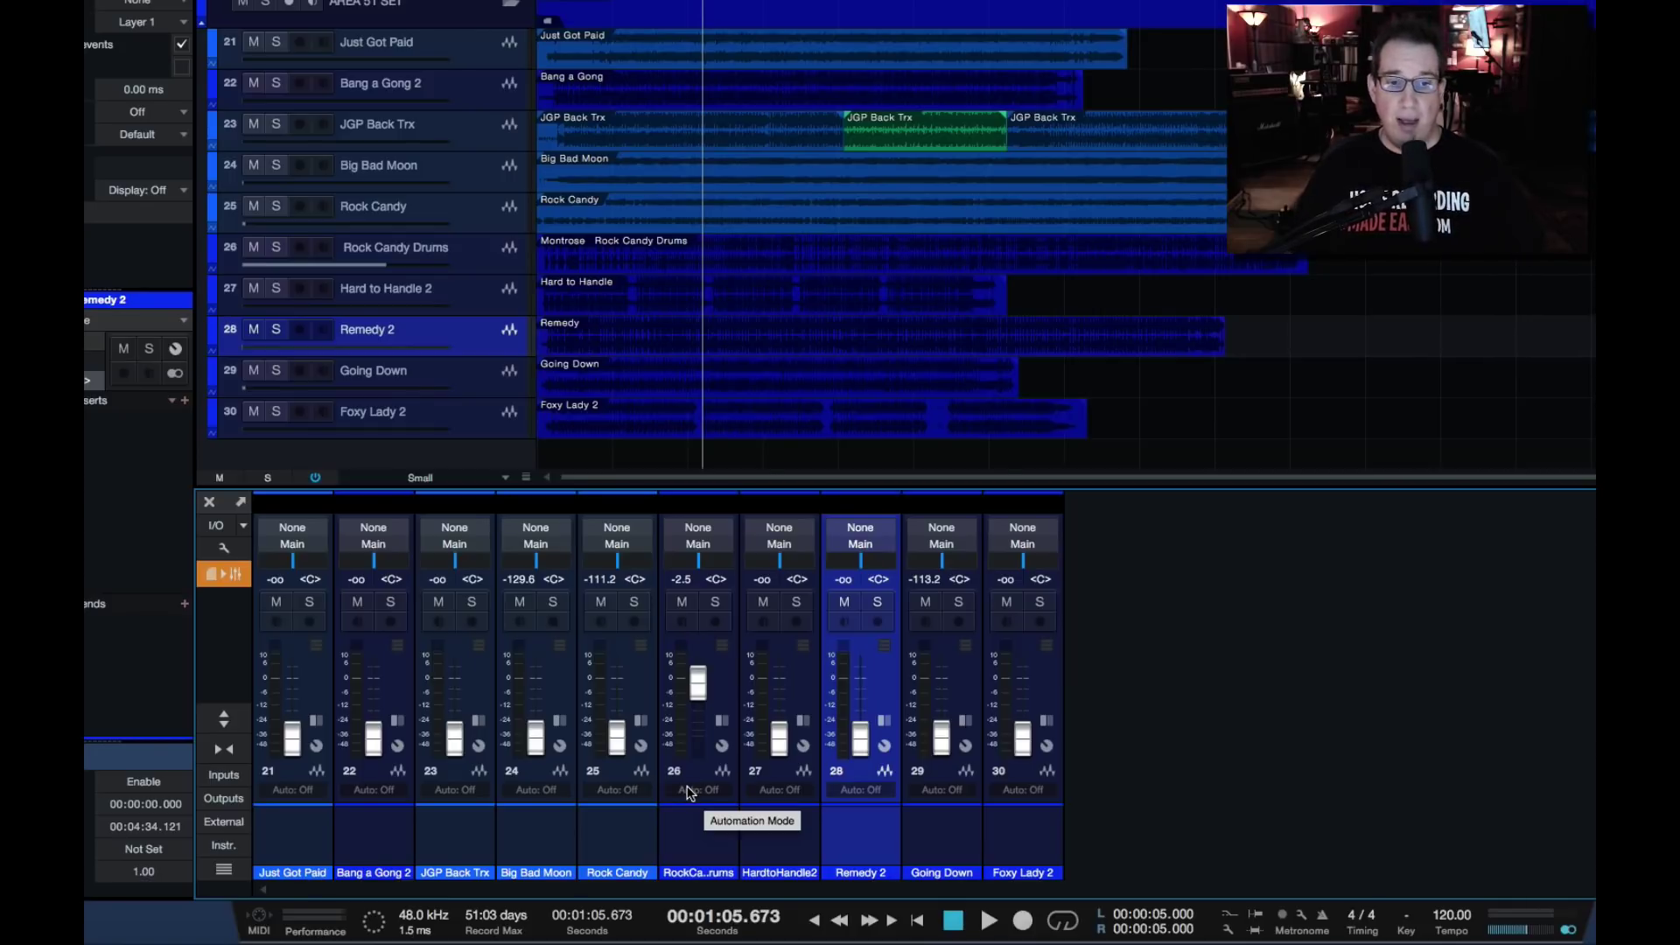
# Give the Rock Candy channel the note SM57 and enlarge the channel notes area.
pyautogui.click(625, 832)
pyautogui.click(614, 822)
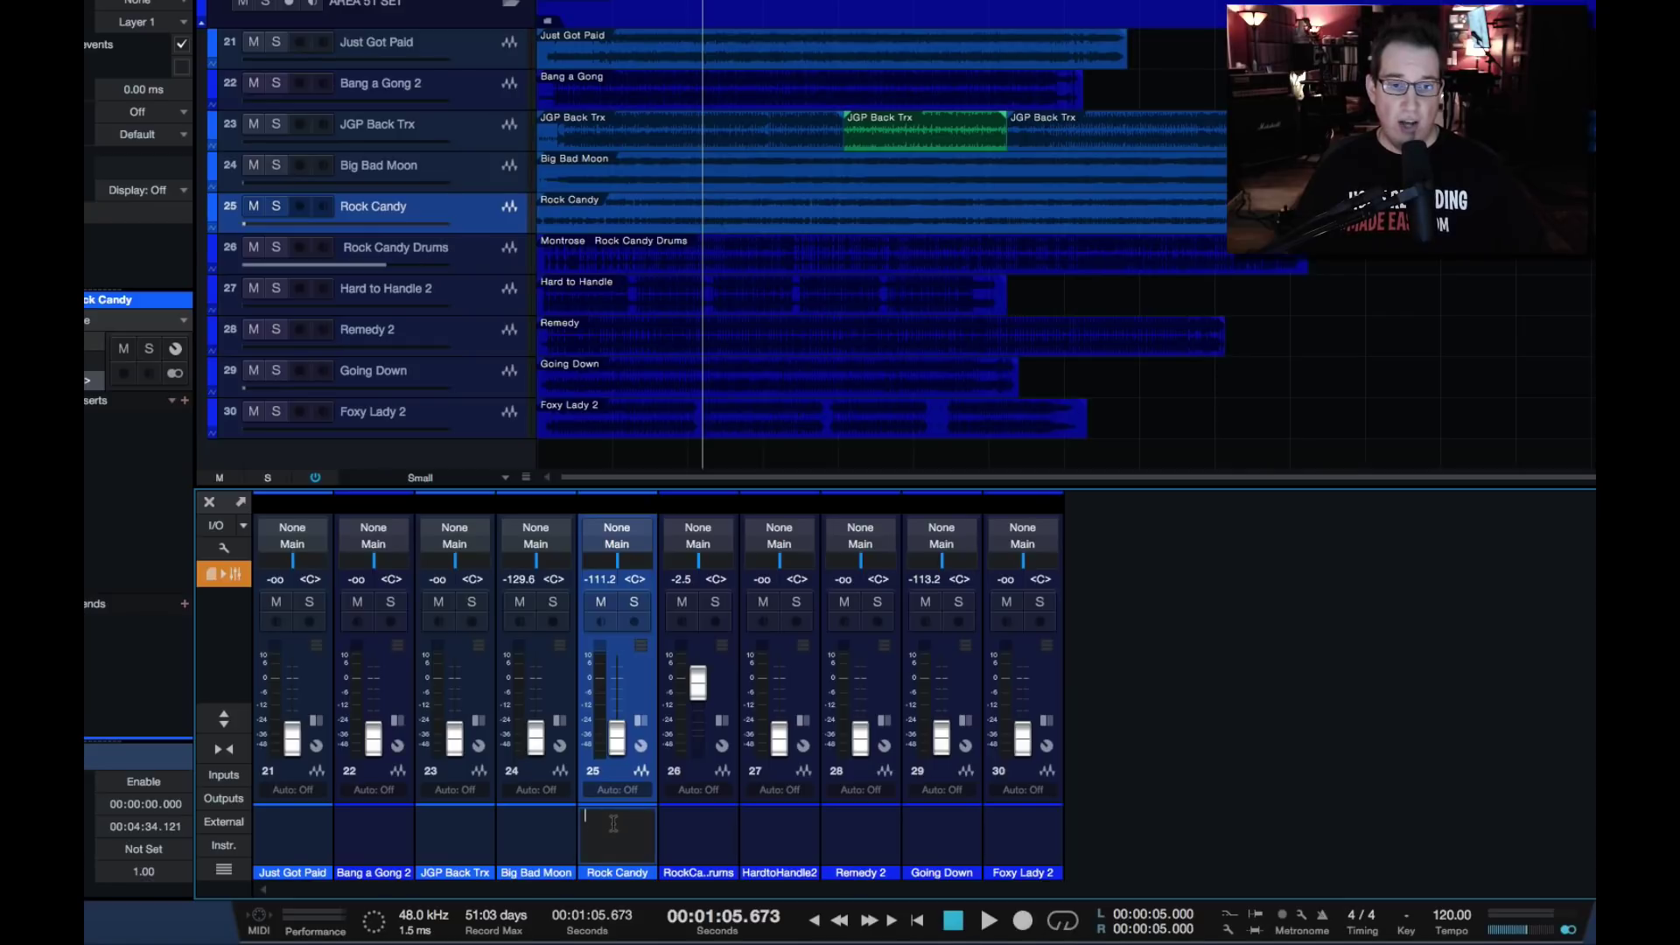
pyautogui.write('DDDDD')
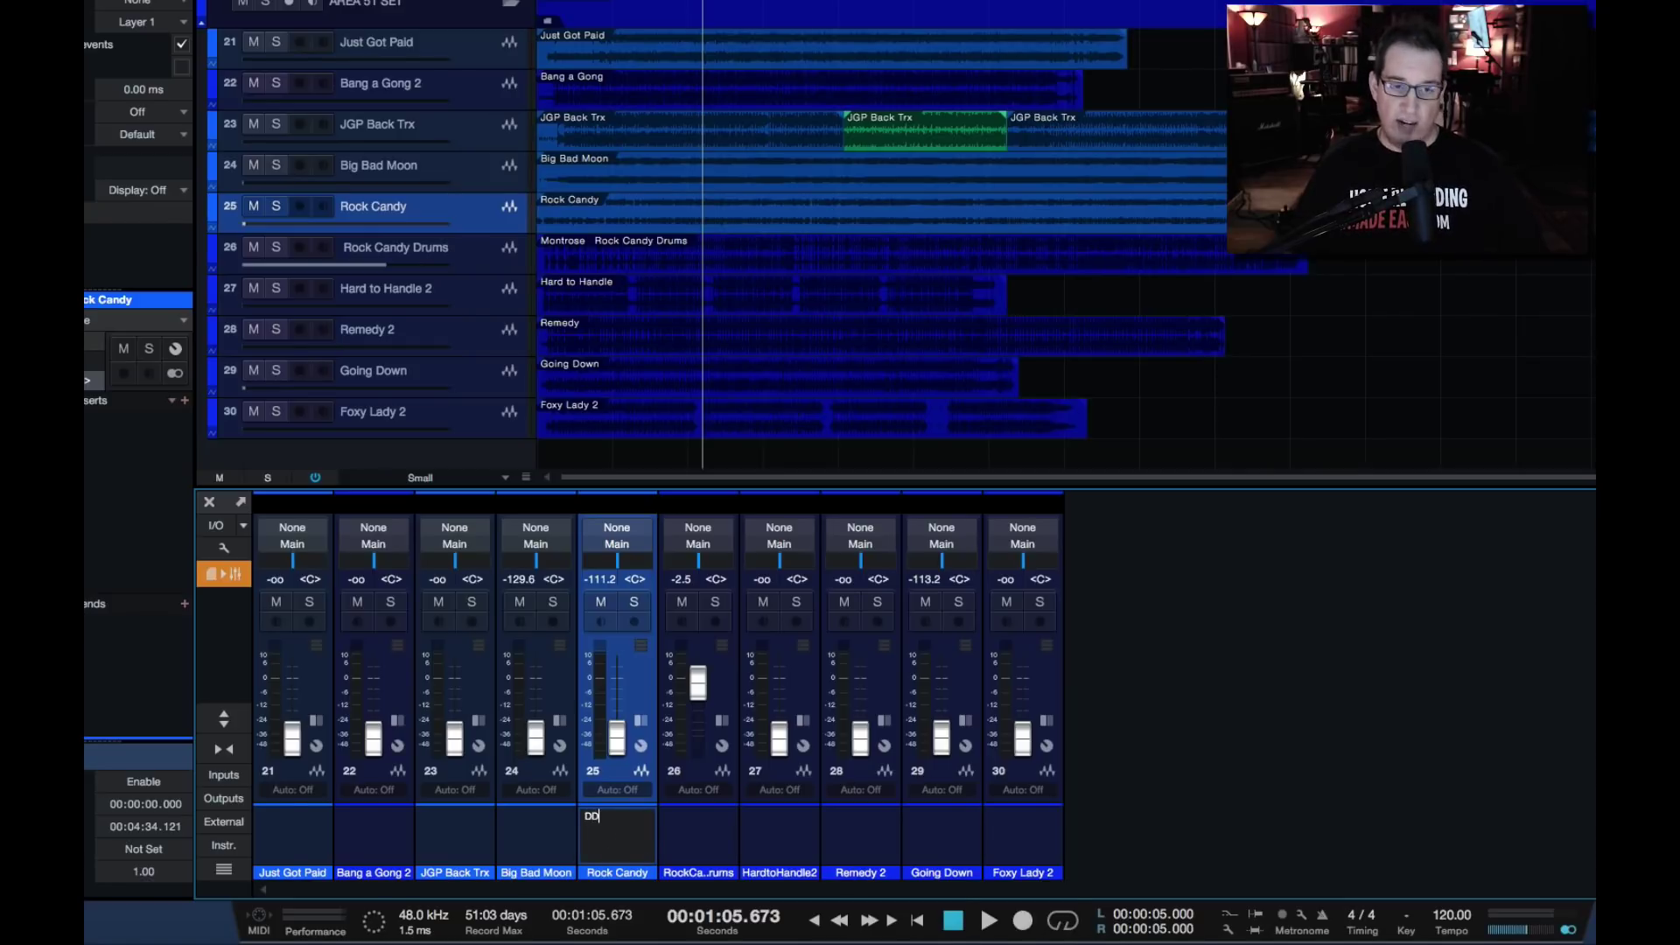
pyautogui.press('BackSpace')
pyautogui.press('BackSpace')
pyautogui.press('BackSpace')
pyautogui.press('BackSpace')
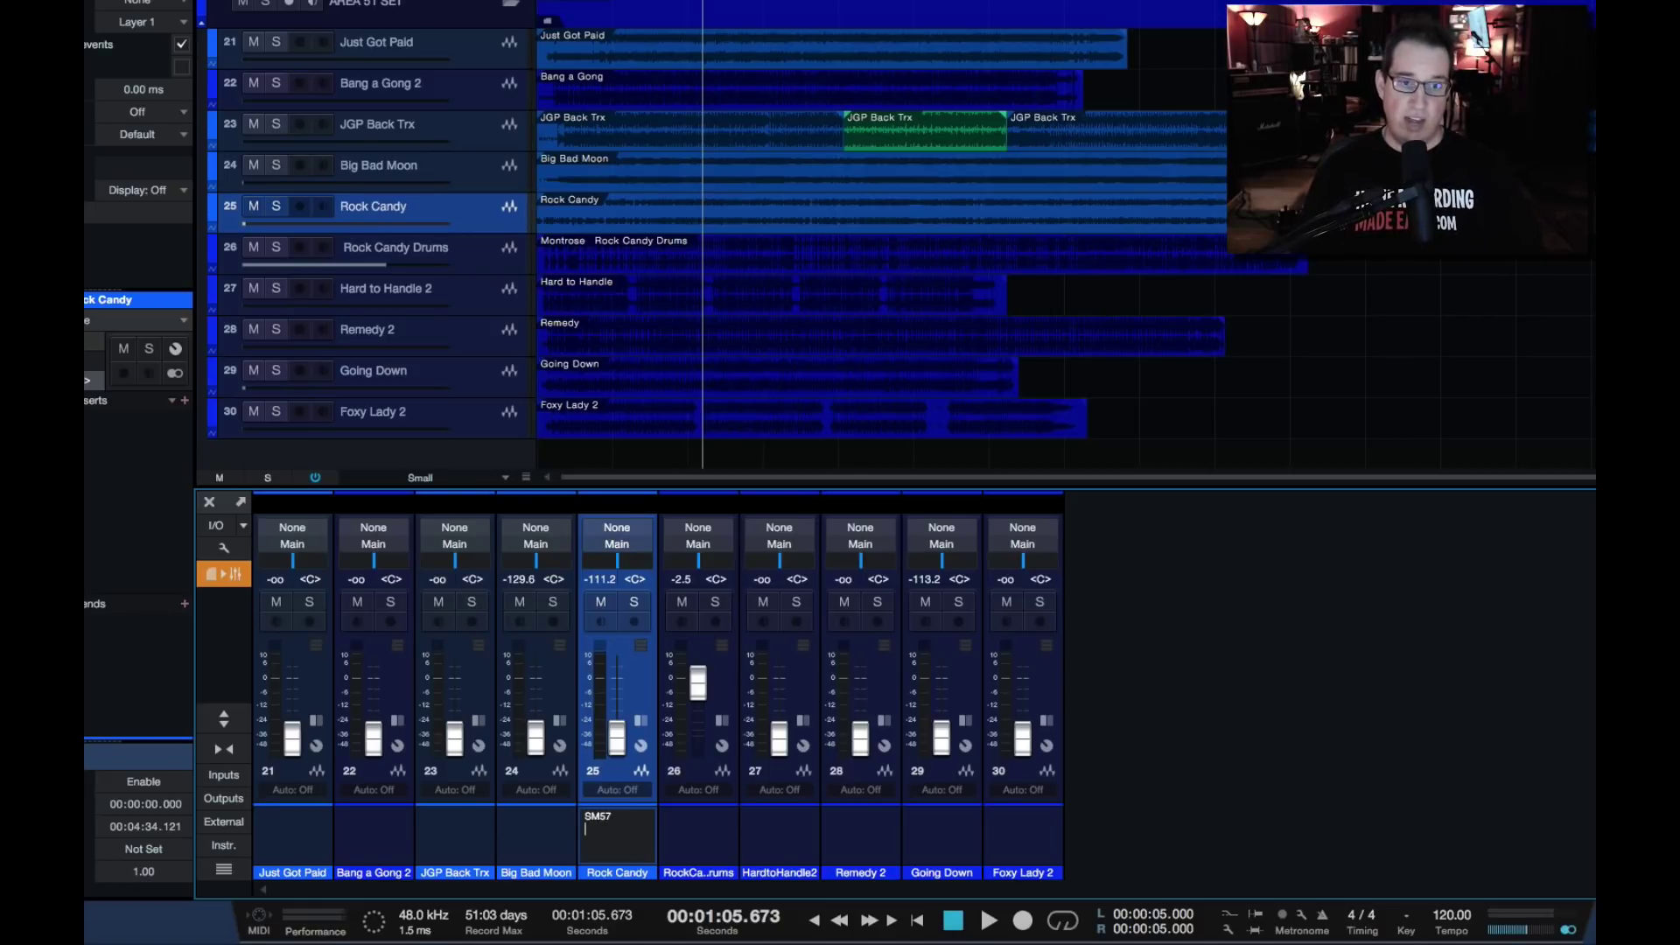
pyautogui.click(631, 851)
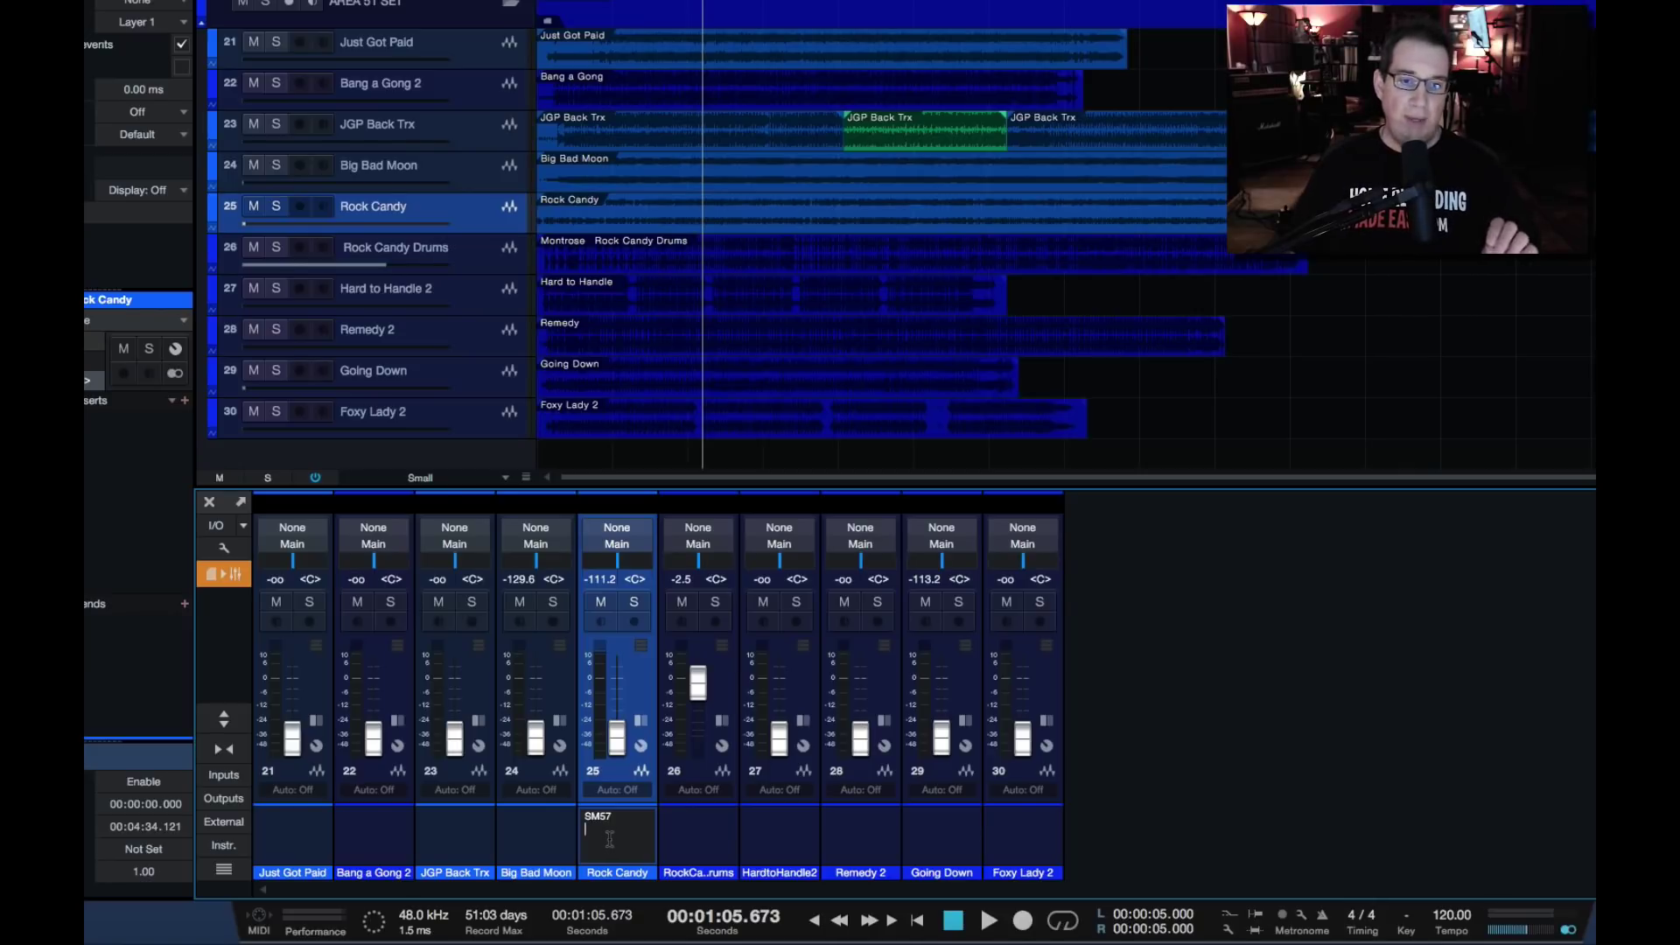
pyautogui.click(697, 837)
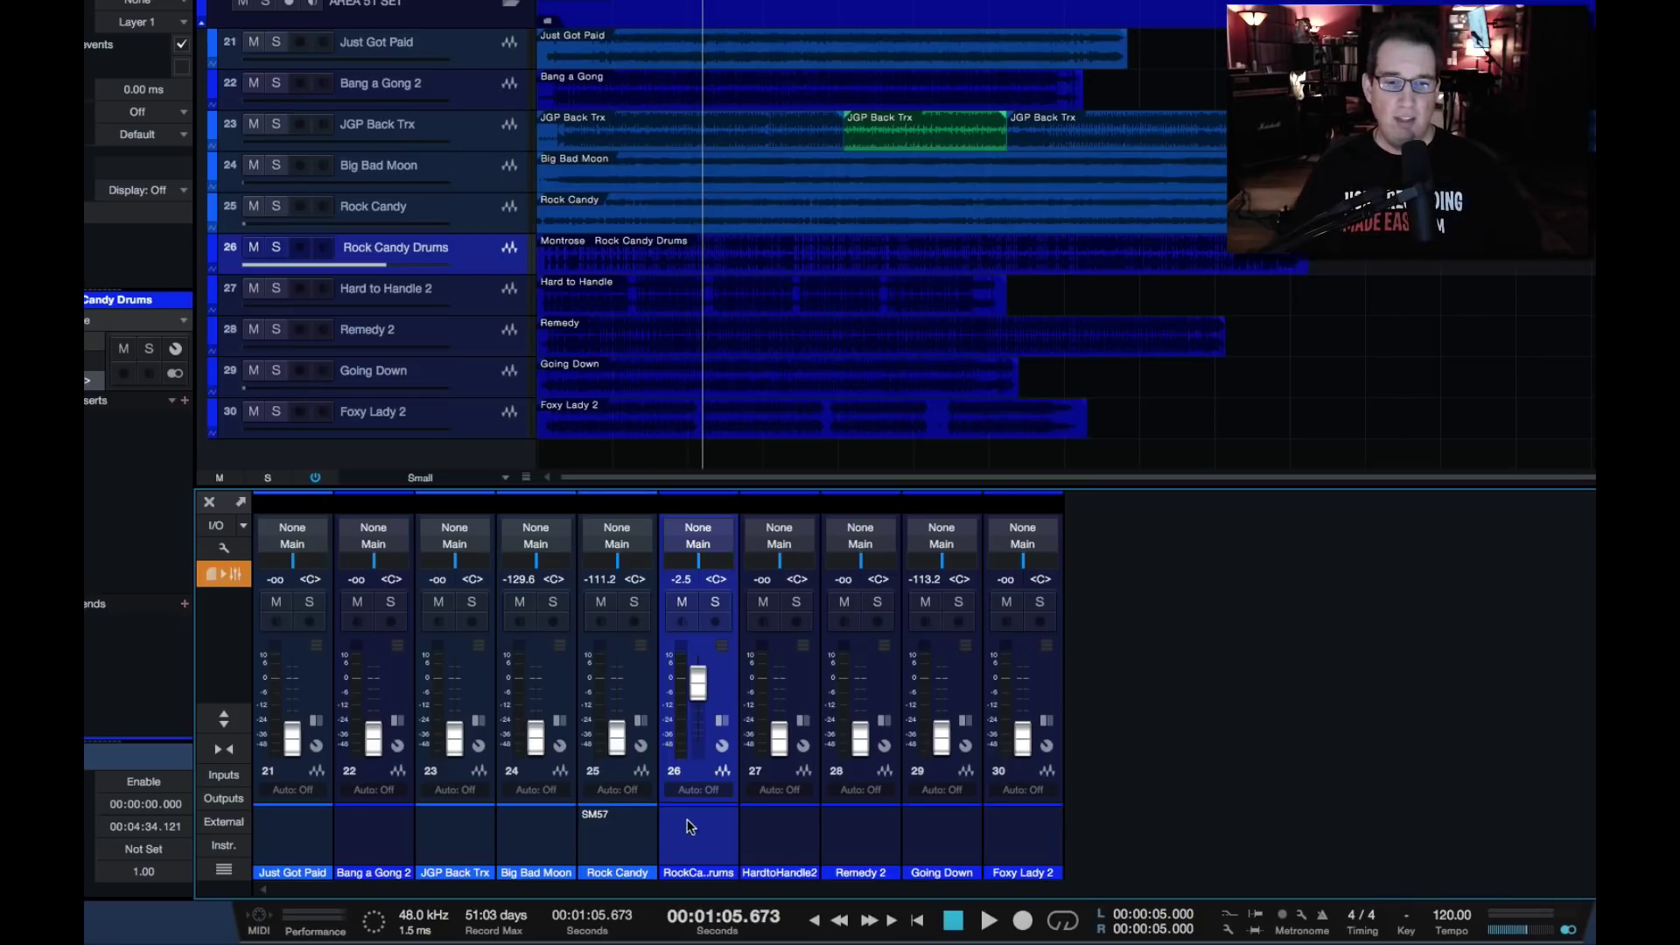
pyautogui.moveTo(698, 814)
pyautogui.mouseDown()
pyautogui.moveTo(695, 701)
pyautogui.moveTo(696, 822)
pyautogui.mouseUp()
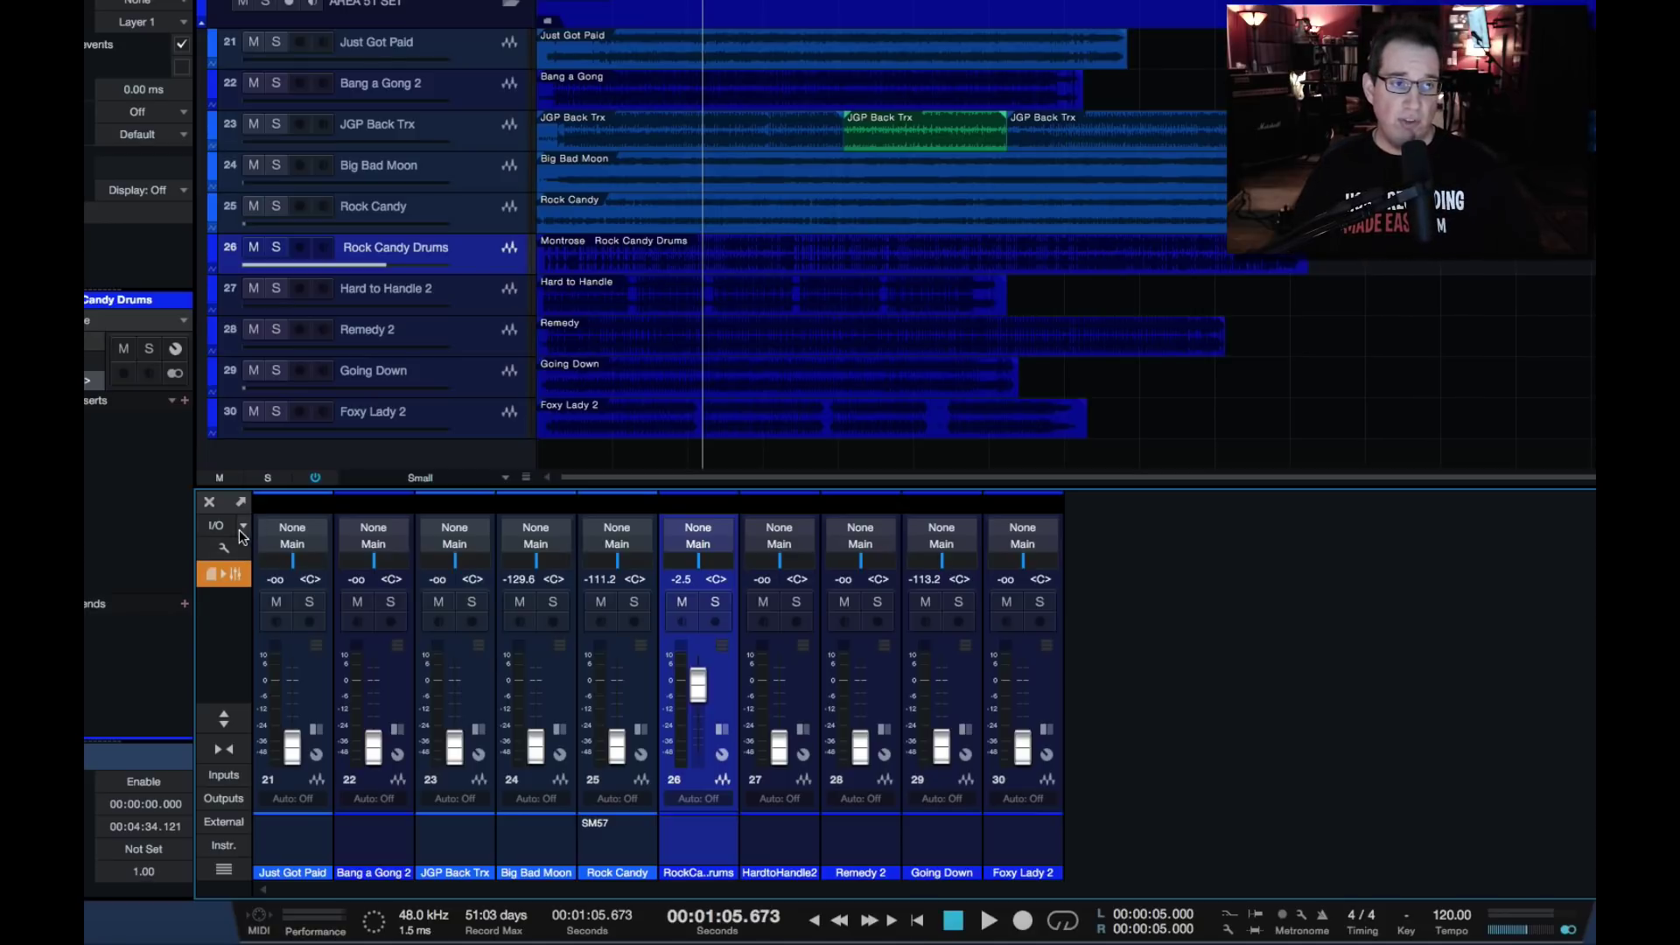
# Check and close Console Options, then bring up the Rock Candy Drums colour palette.
pyautogui.click(224, 547)
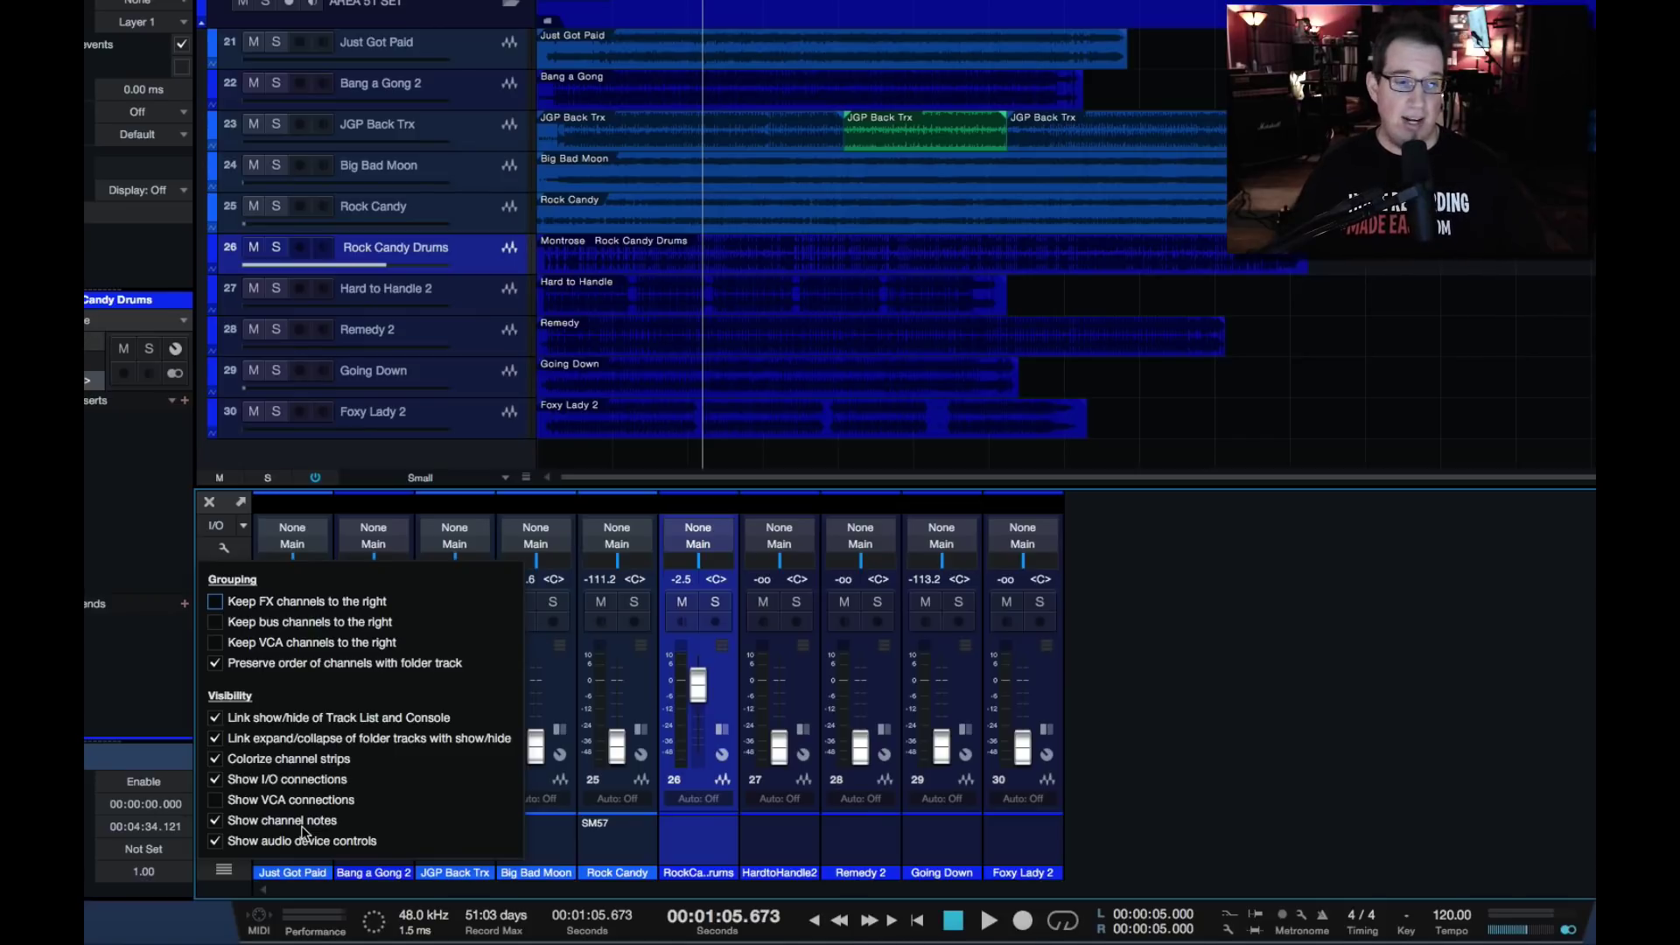
pyautogui.click(223, 550)
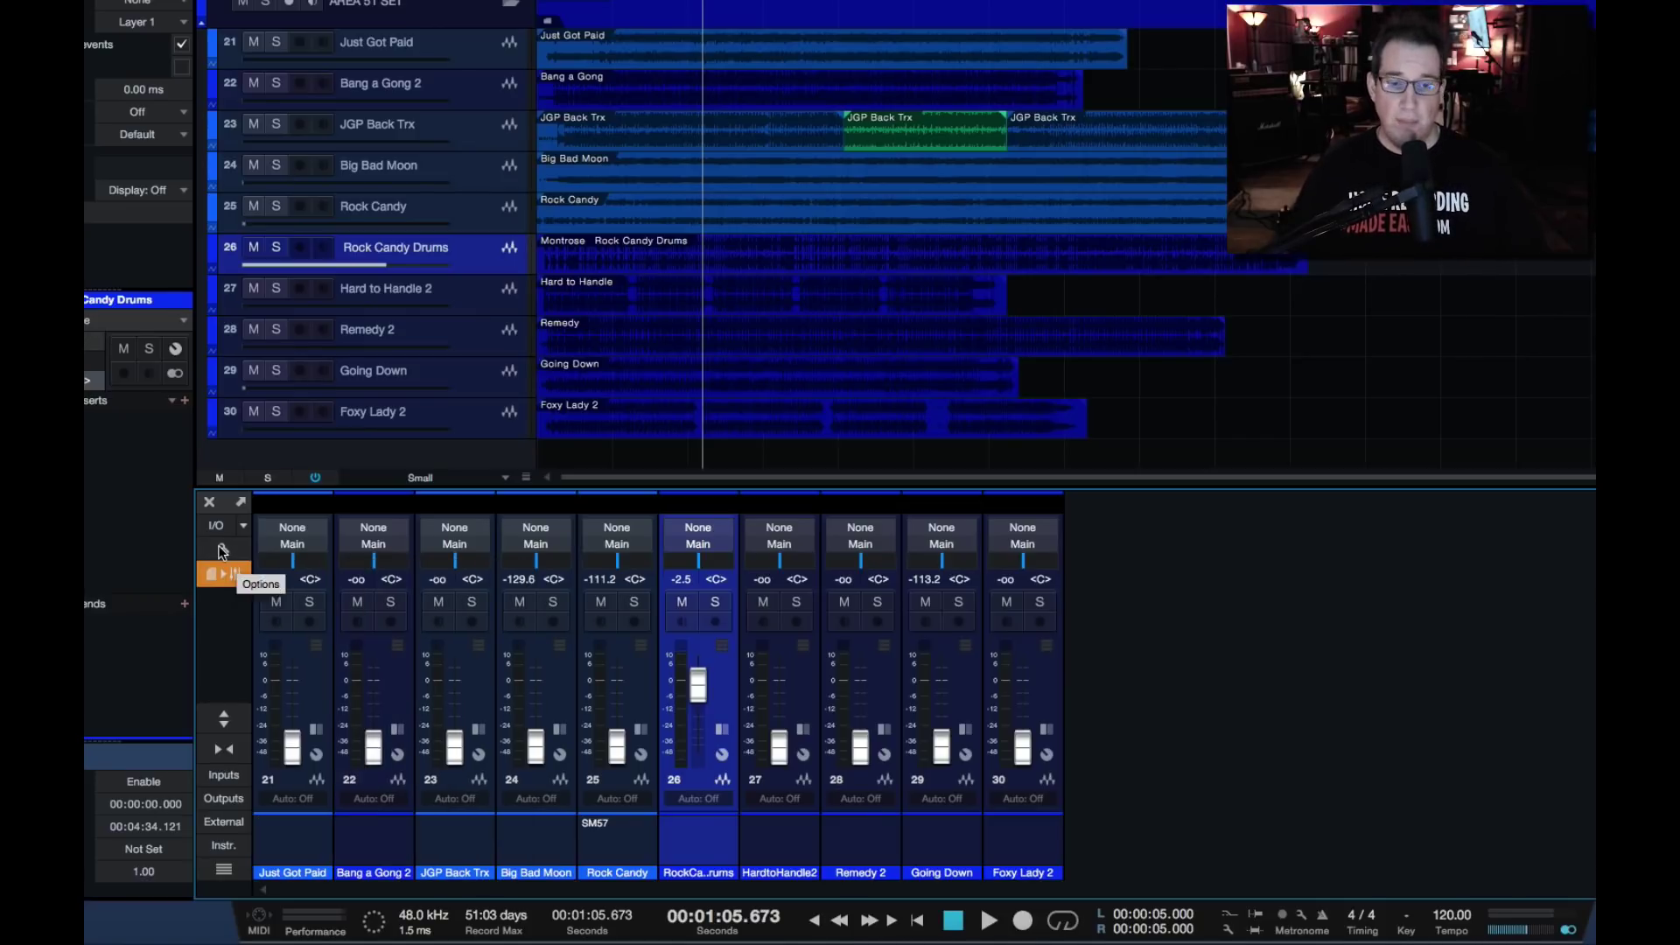
pyautogui.click(692, 875)
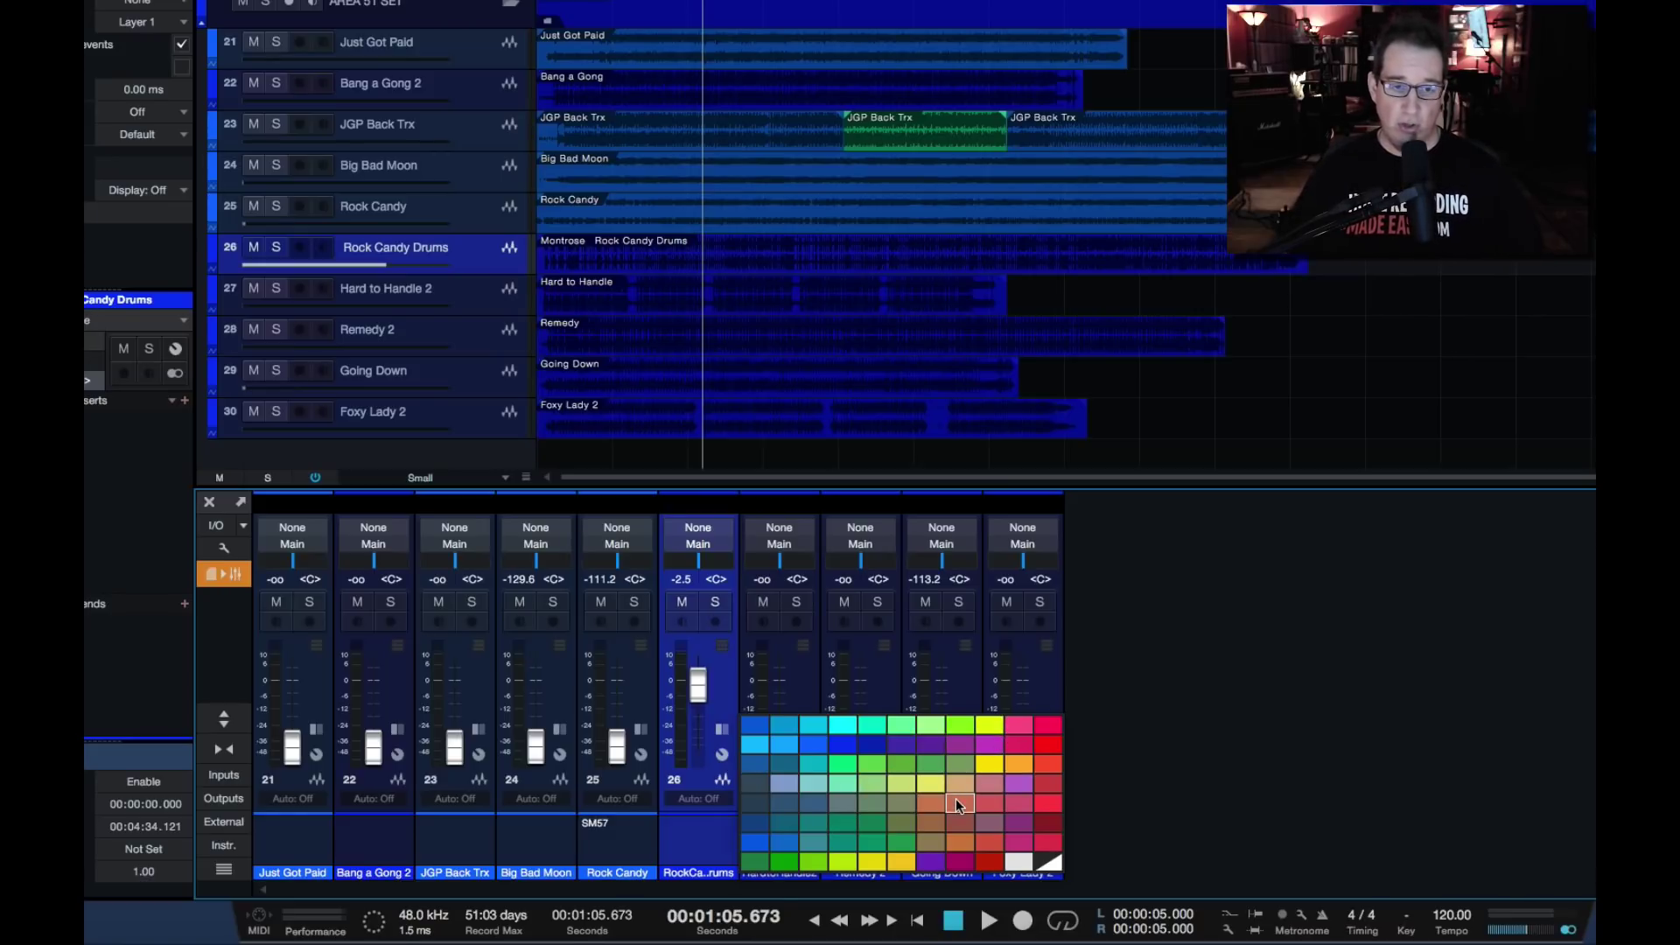
# Colour Rock Candy Drums orange, then briefly enlarge the console with inserts and sends before compacting it.
pyautogui.click(960, 793)
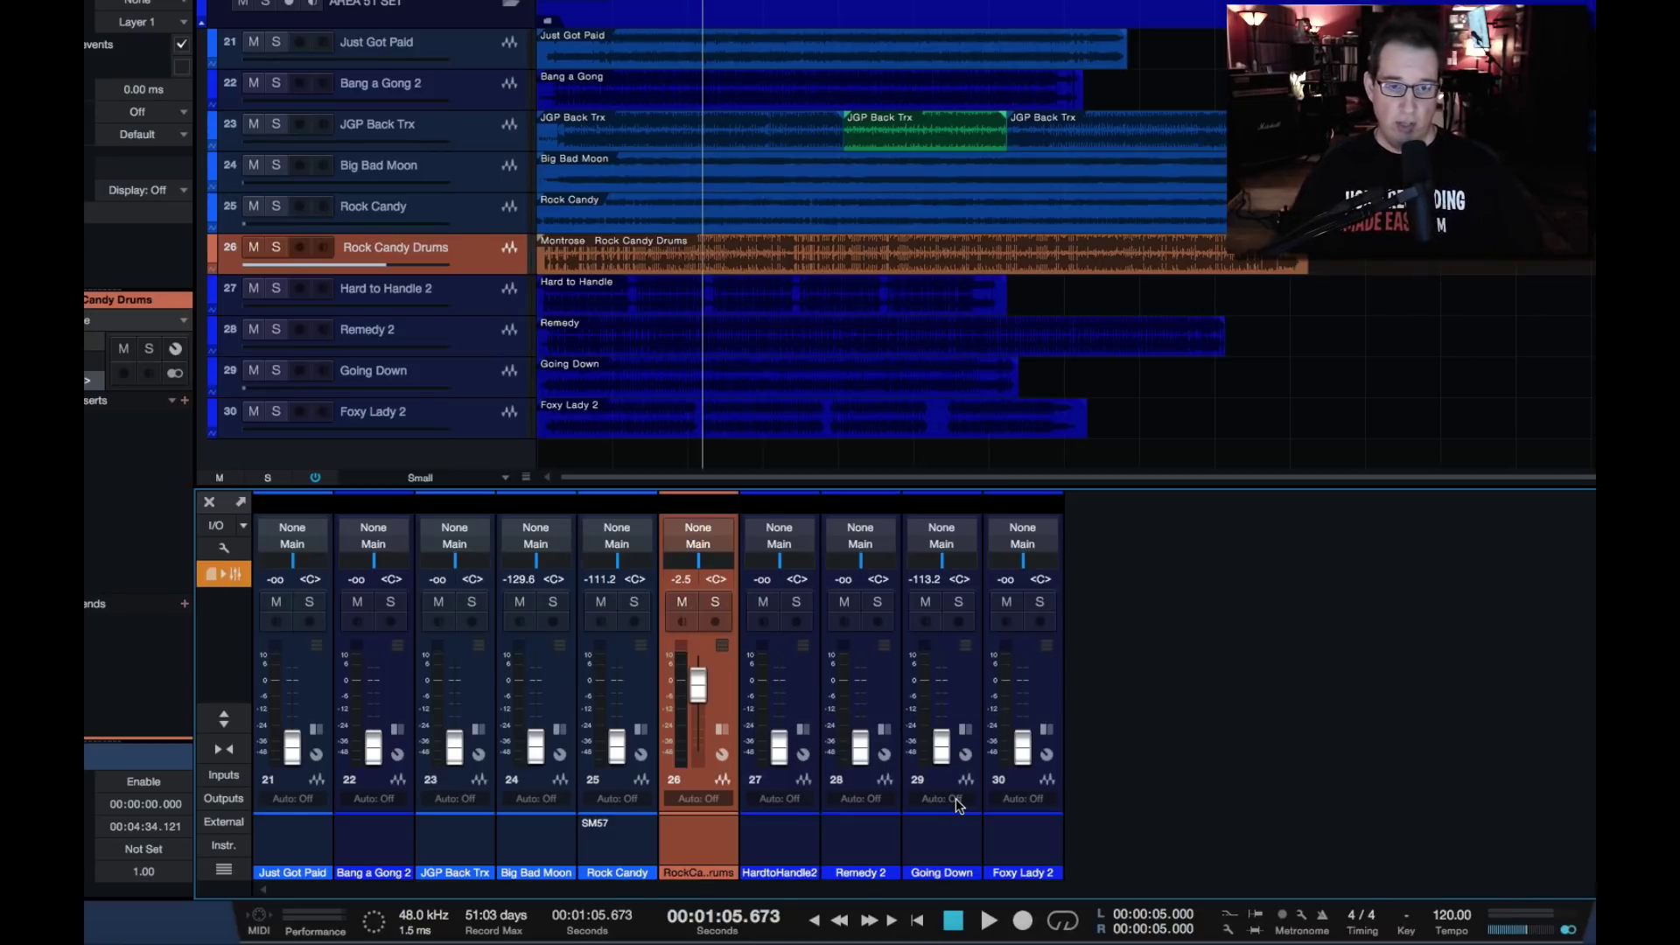
pyautogui.click(223, 719)
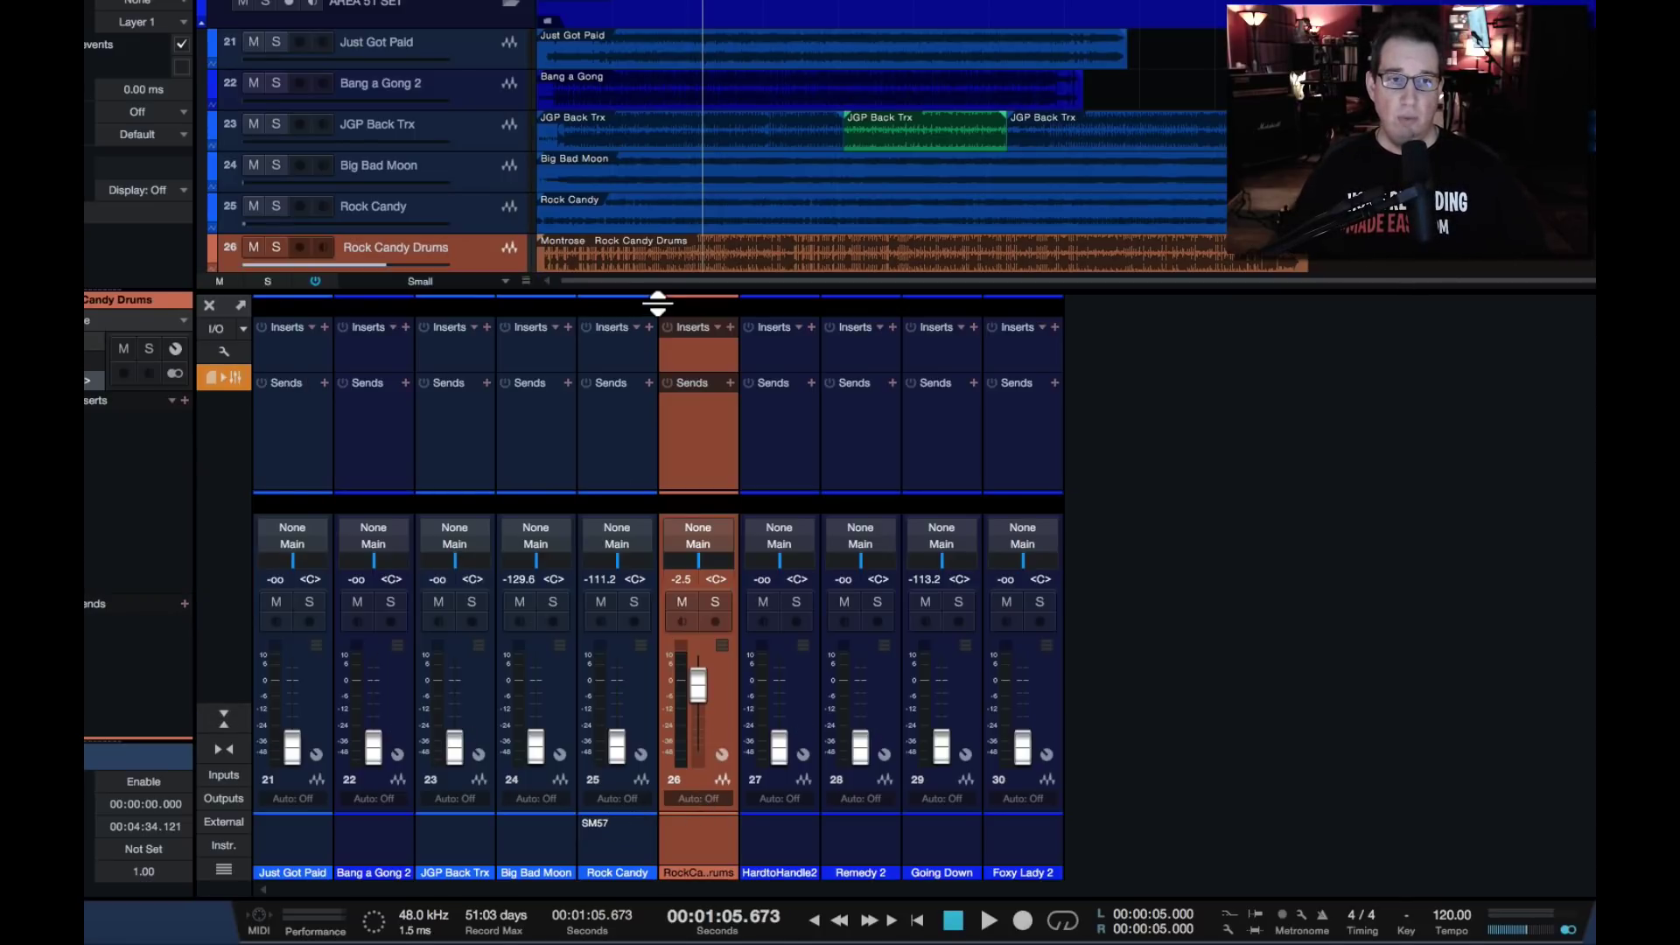
pyautogui.moveTo(657, 302); pyautogui.dragTo(645, 68)
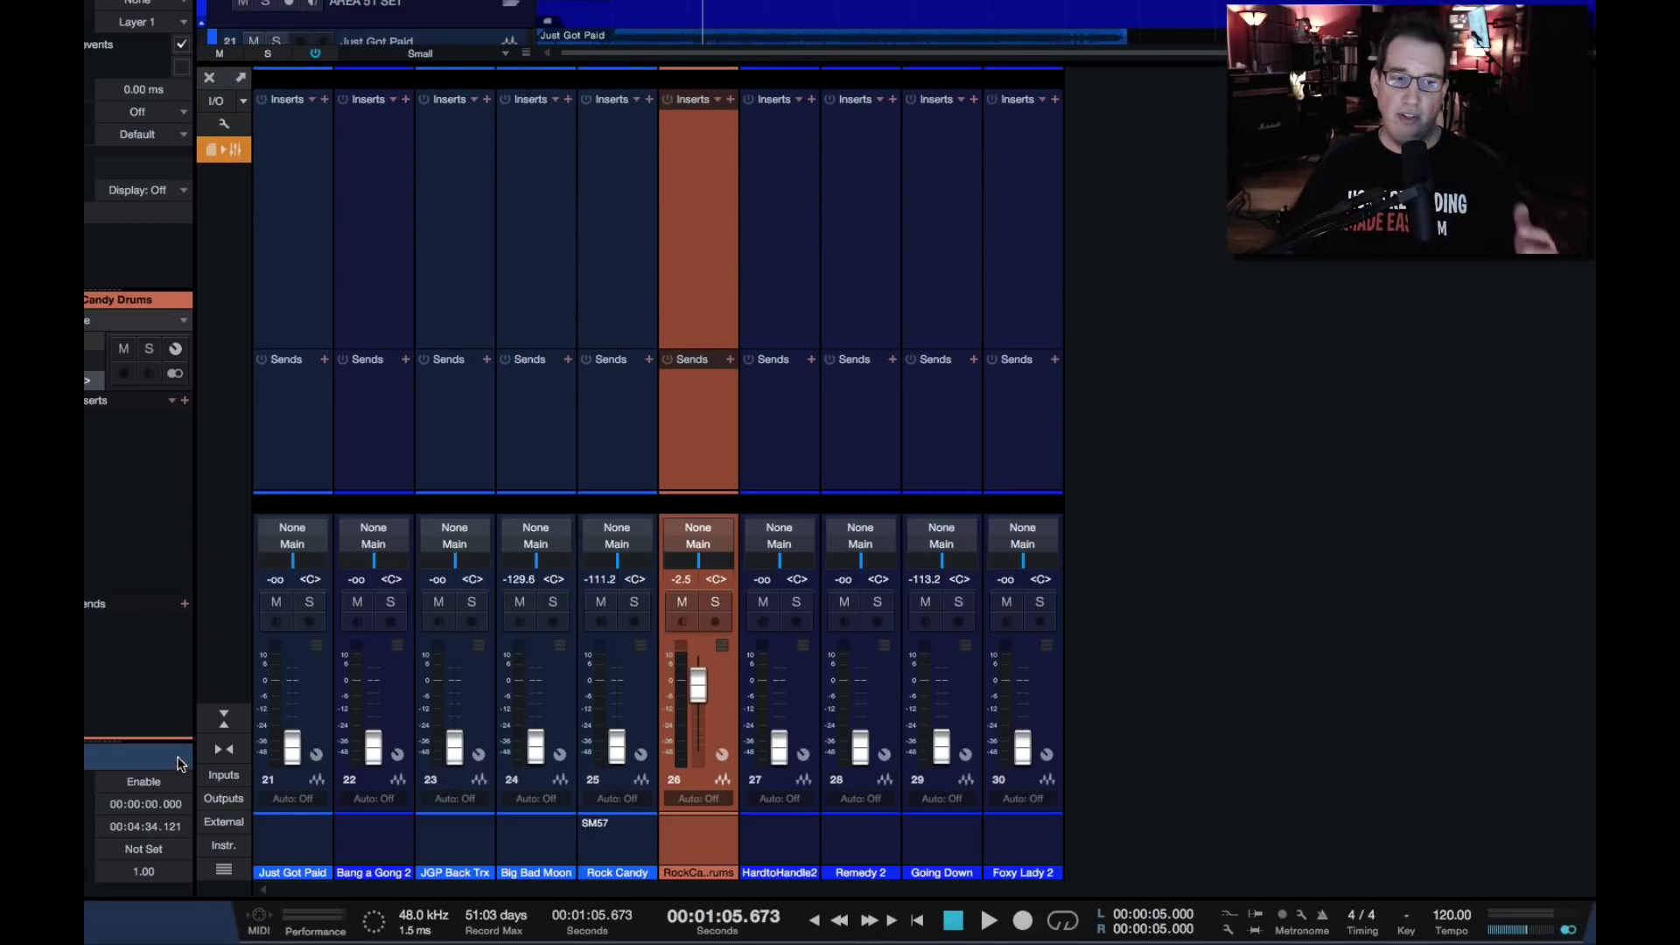
pyautogui.click(227, 718)
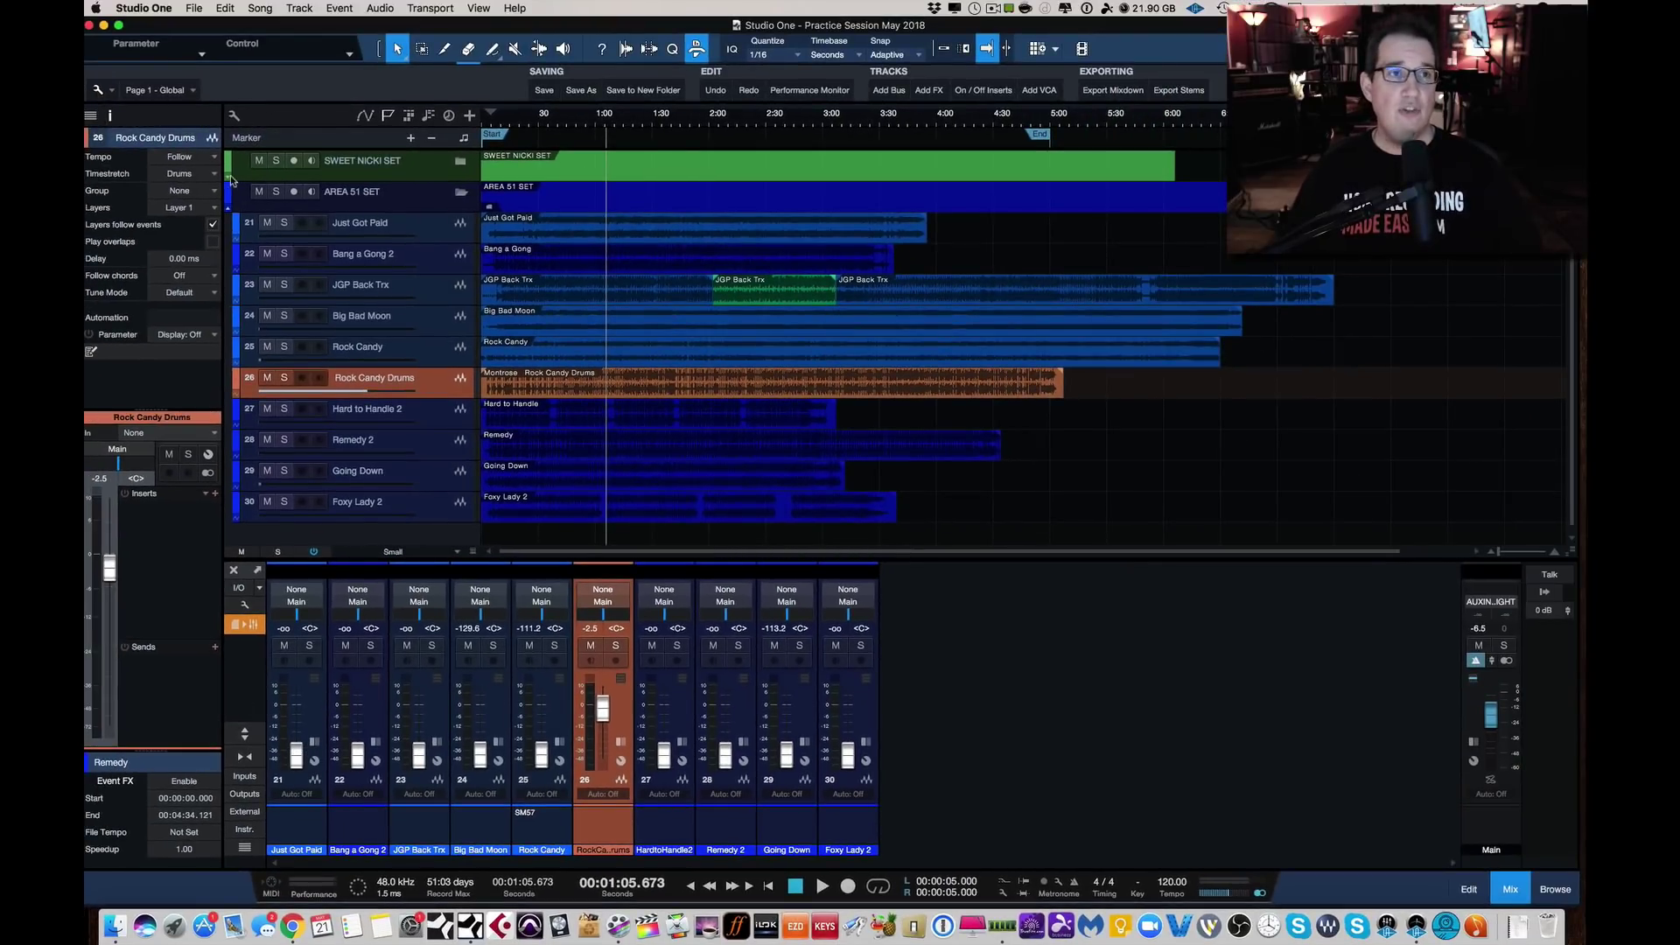
# Bring up the General > Appearance colour settings in Preferences.
pyautogui.click(144, 8)
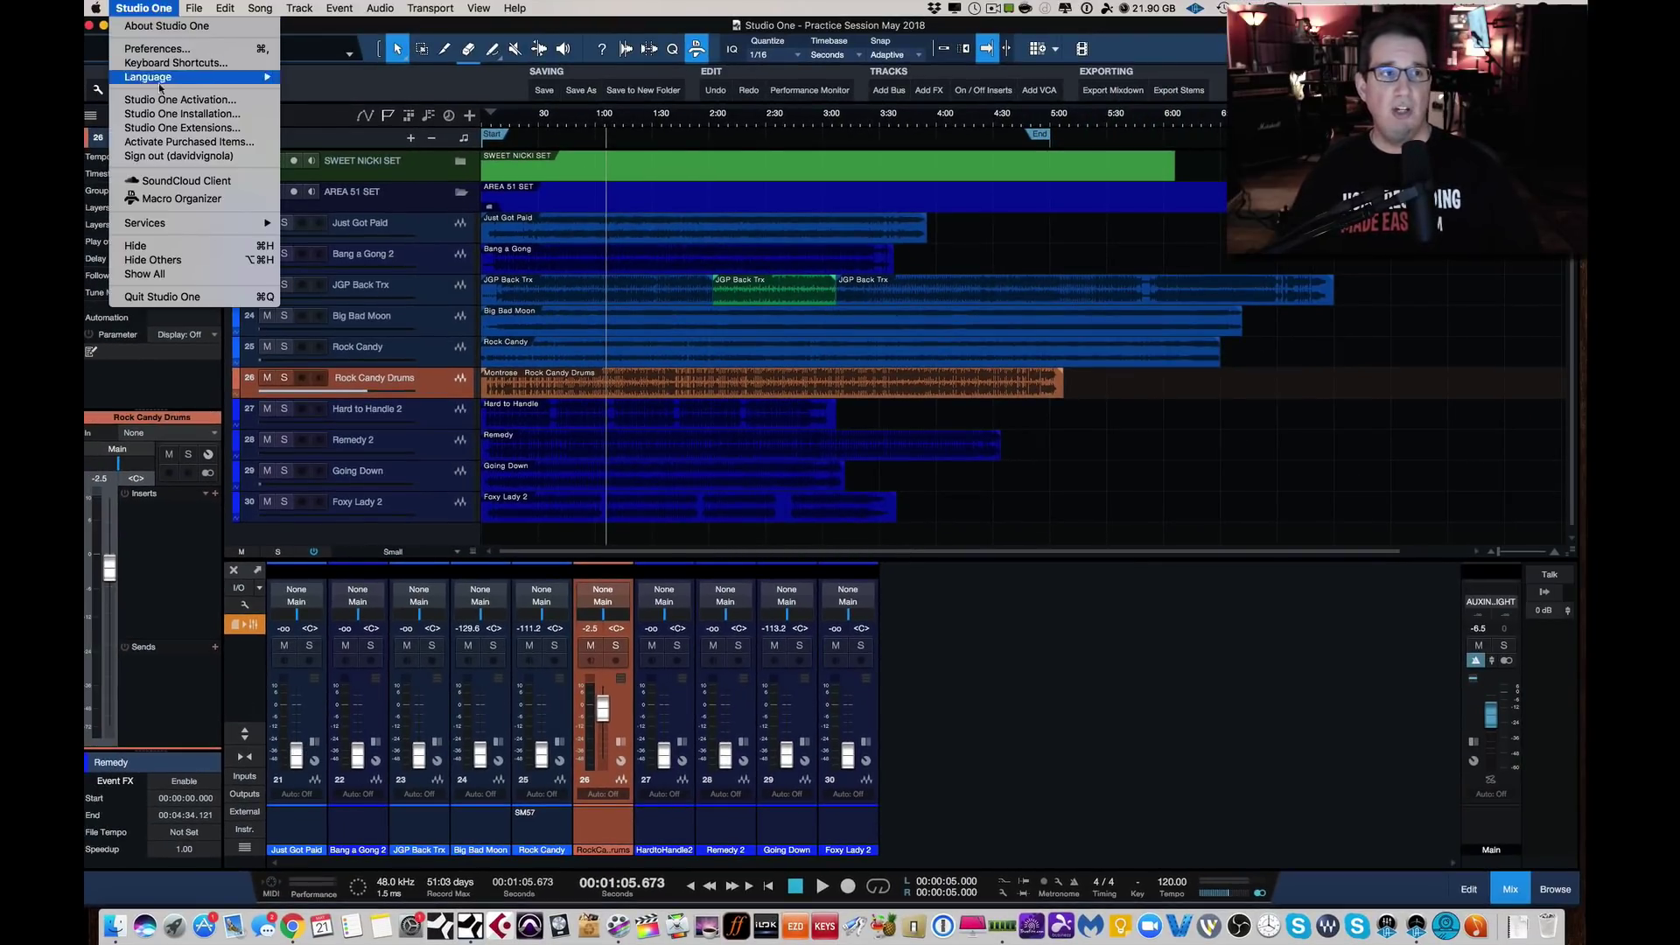
pyautogui.click(150, 49)
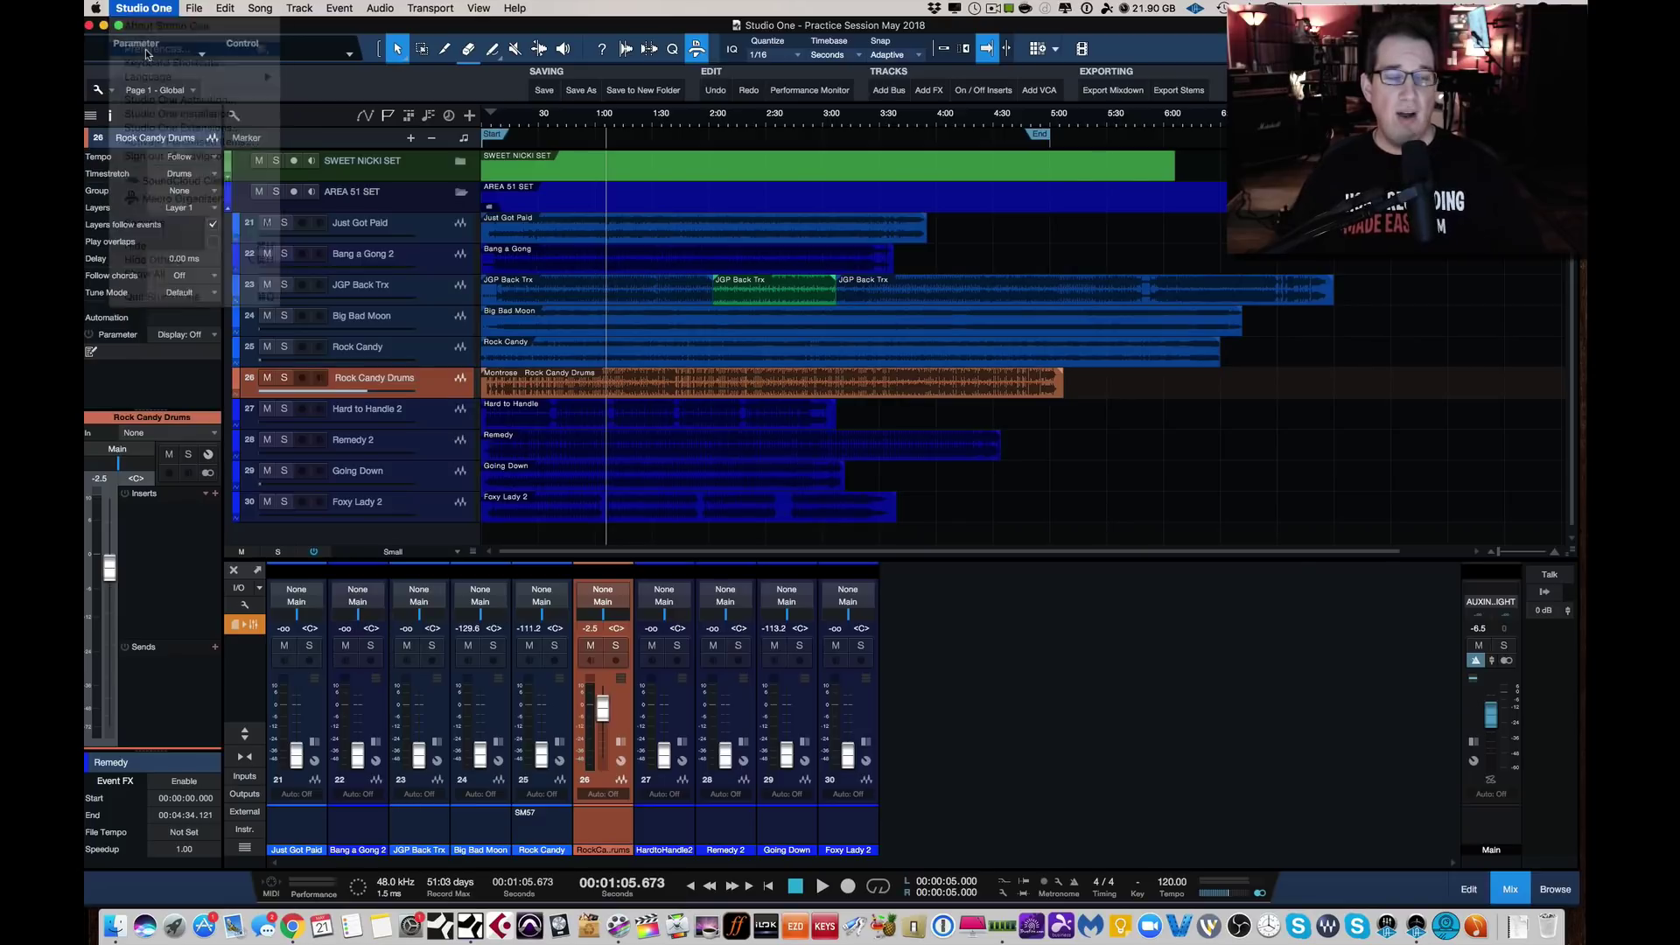
pyautogui.click(317, 195)
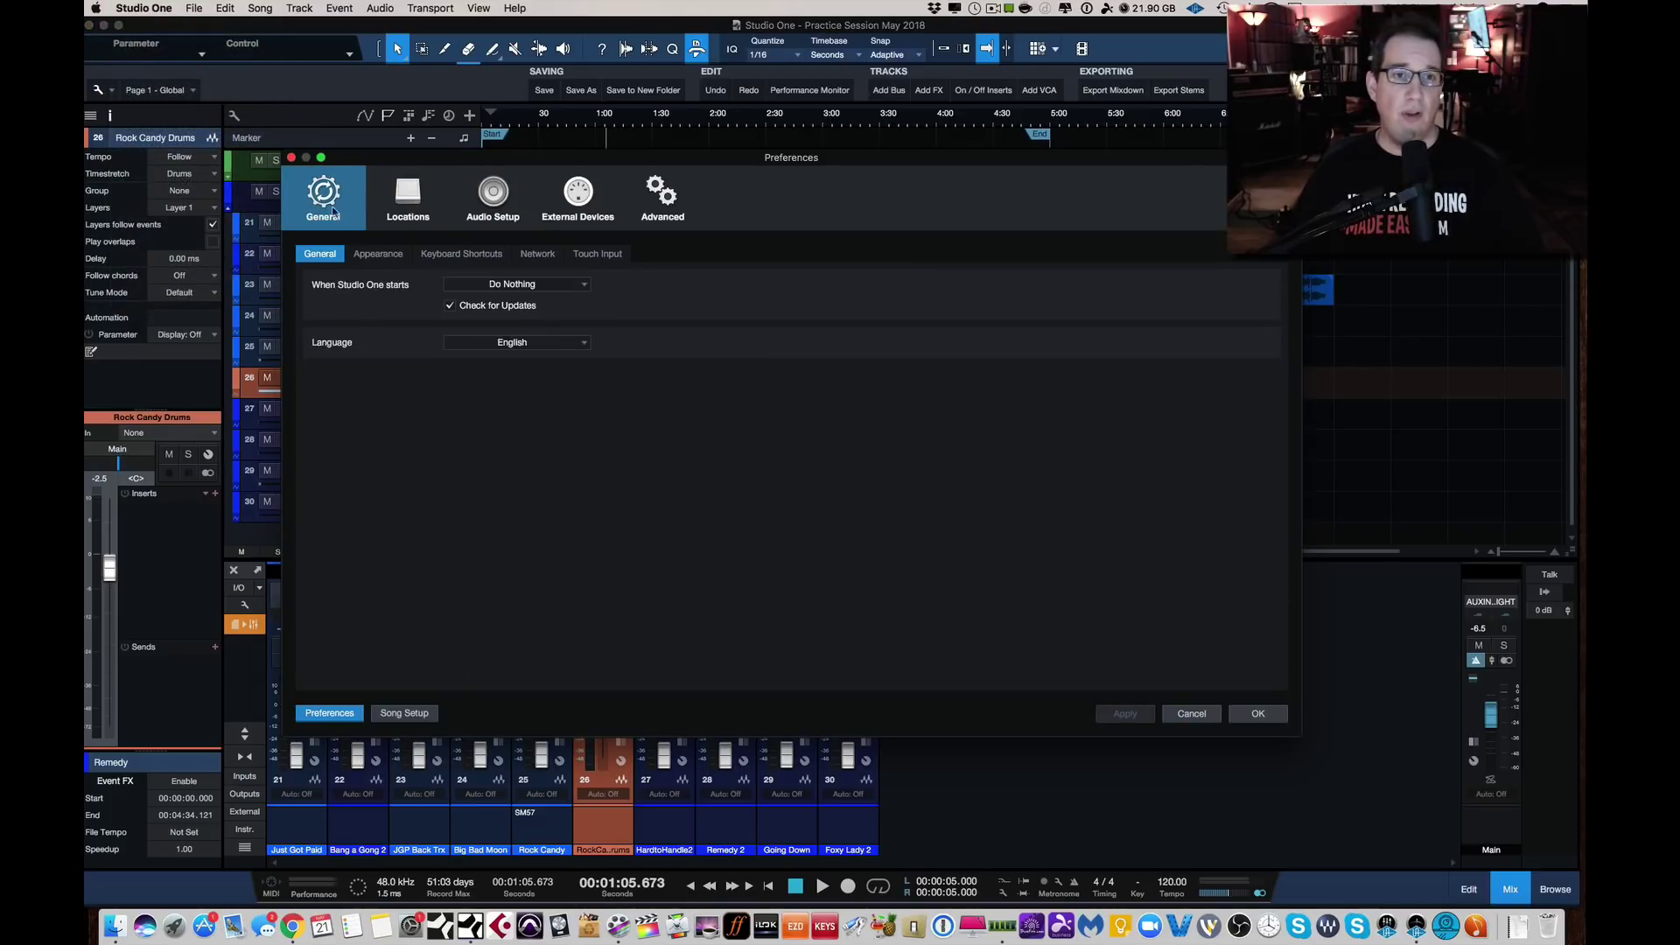
pyautogui.click(368, 256)
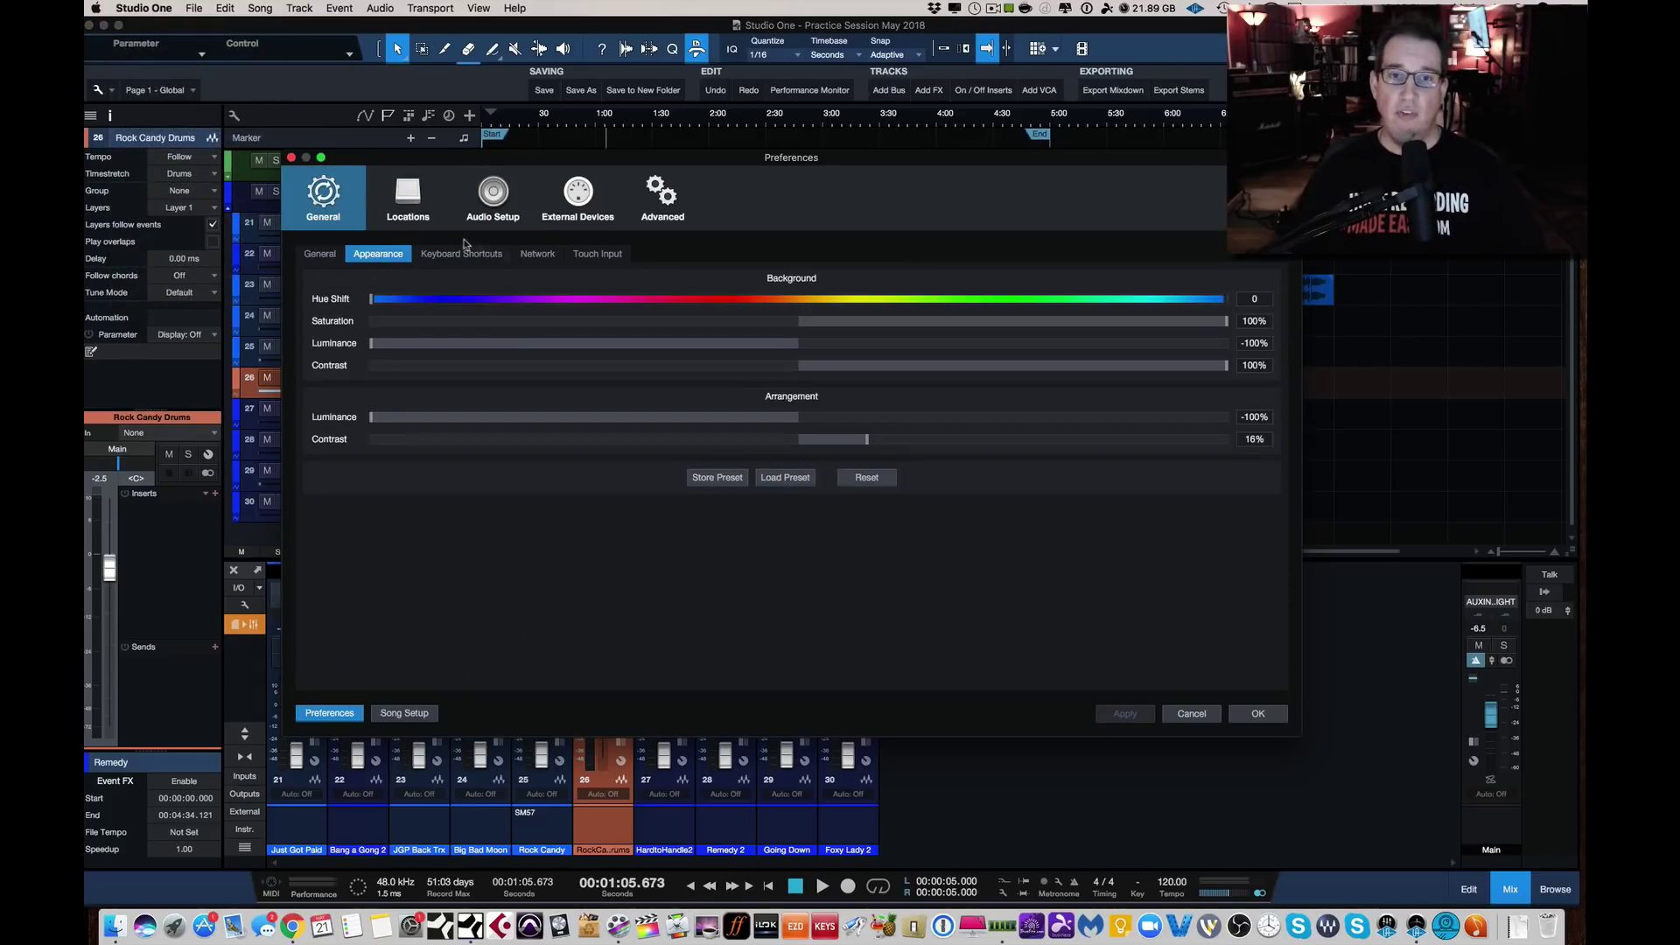
pyautogui.moveTo(671, 161); pyautogui.dragTo(630, 188)
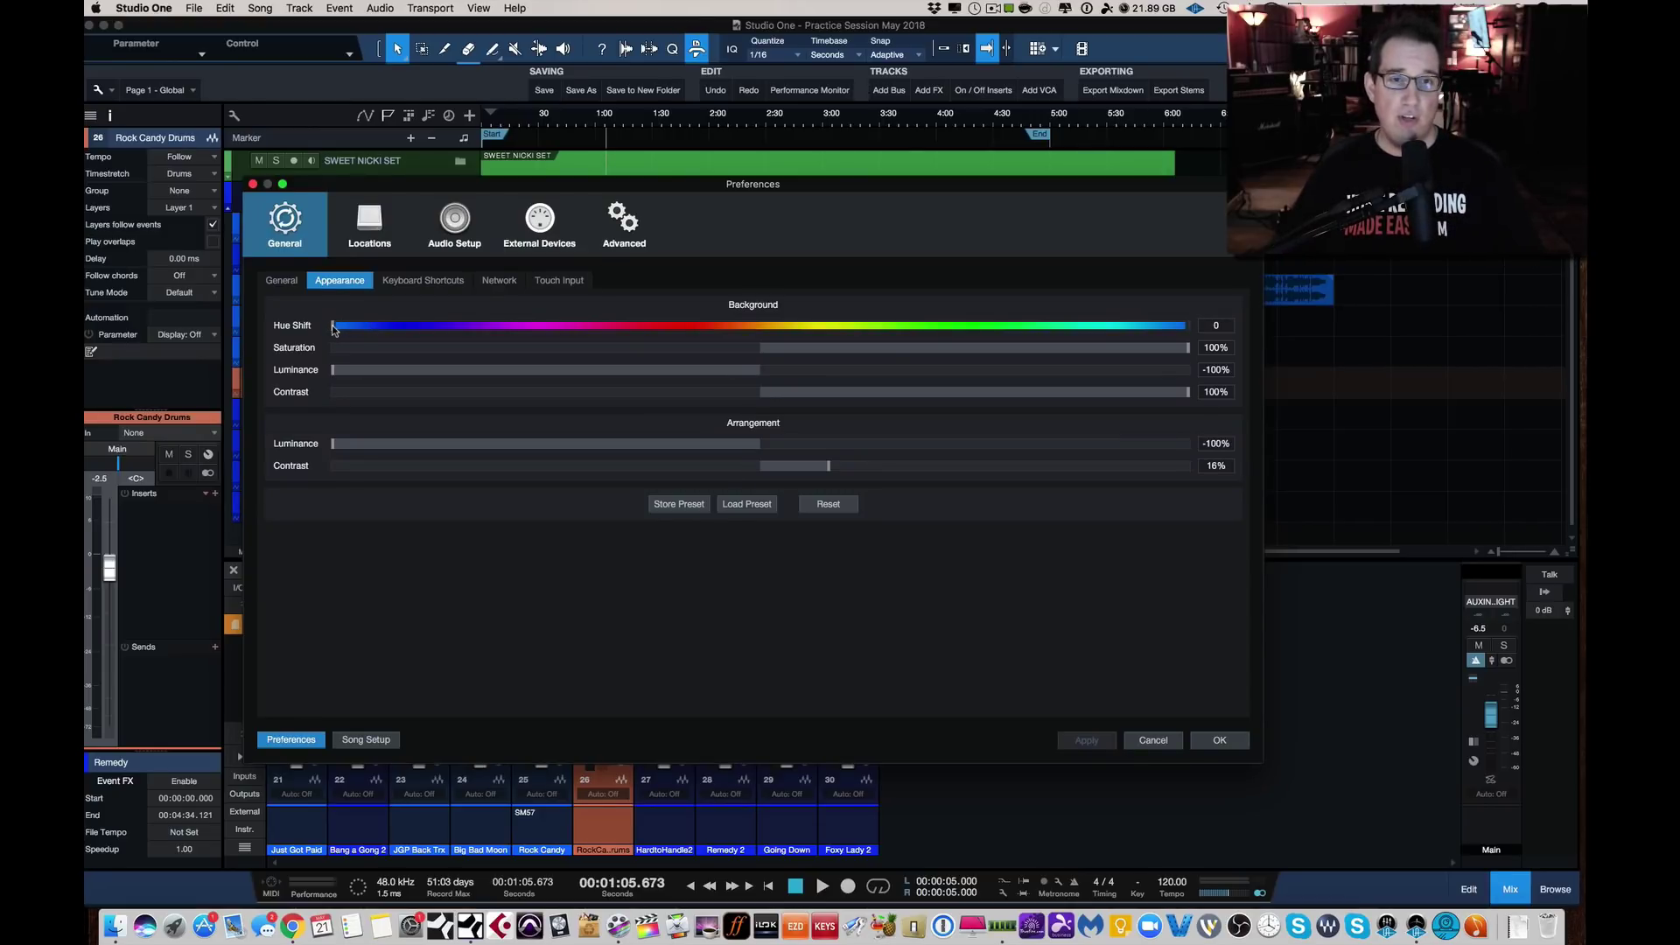
# Try several Hue Shift values toward red, green and maximum, then reset Hue Shift to 0.
pyautogui.moveTo(333, 329); pyautogui.dragTo(733, 326)
pyautogui.moveTo(835, 332); pyautogui.dragTo(978, 328)
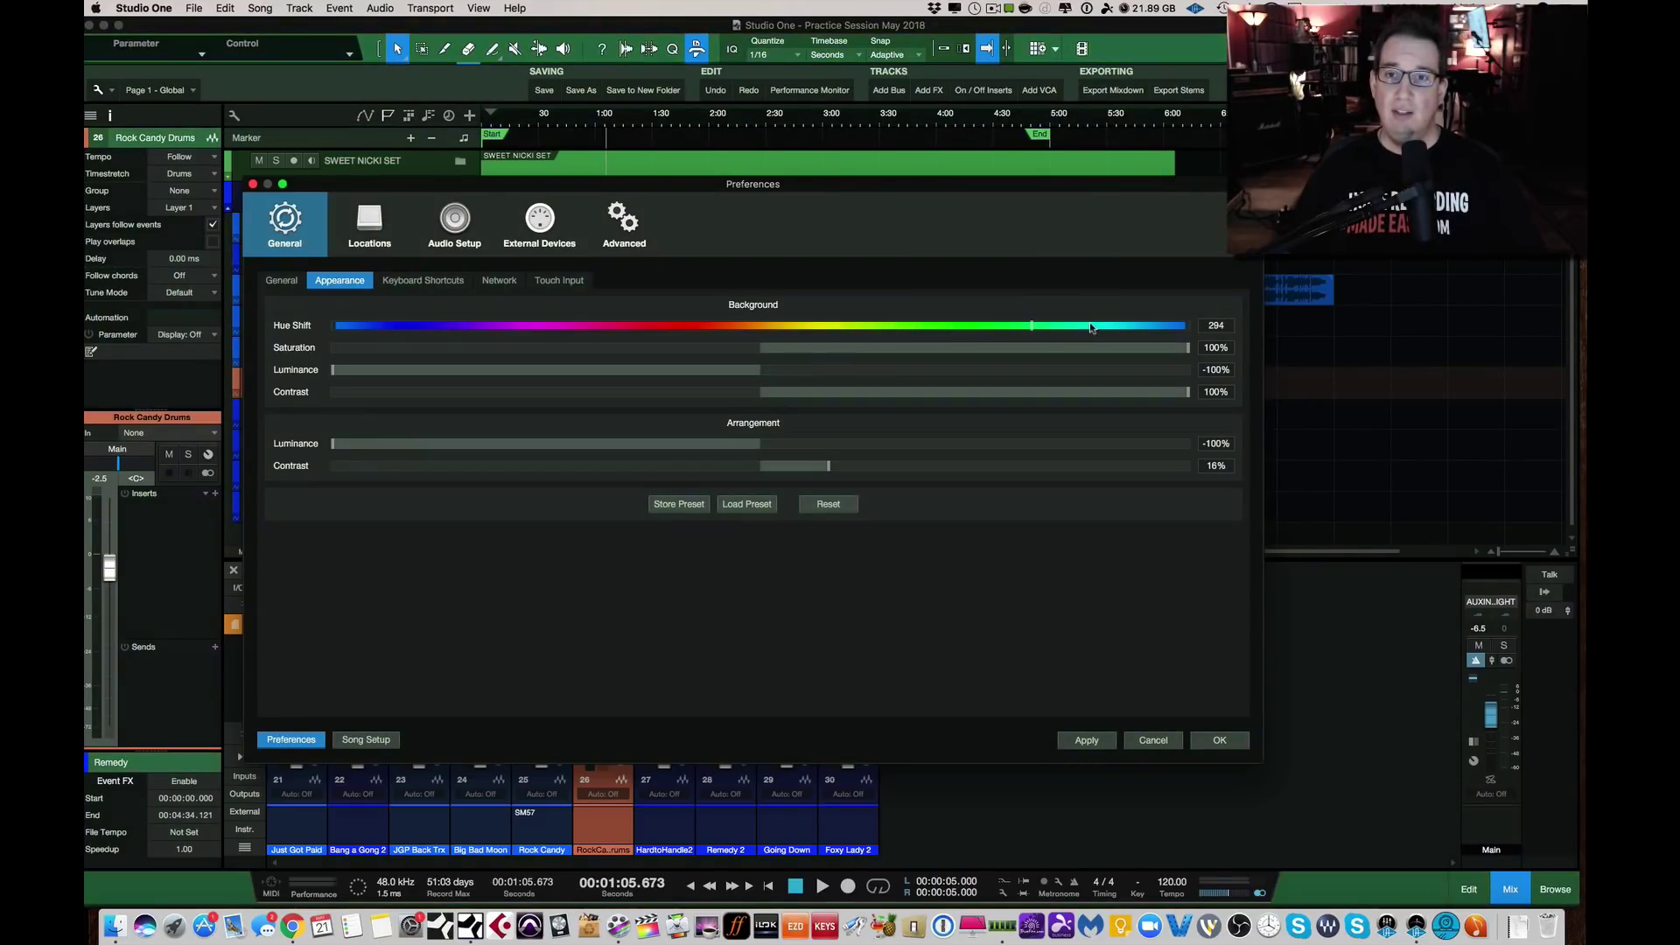
pyautogui.moveTo(1091, 327); pyautogui.dragTo(1218, 321)
pyautogui.moveTo(989, 326); pyautogui.dragTo(246, 338)
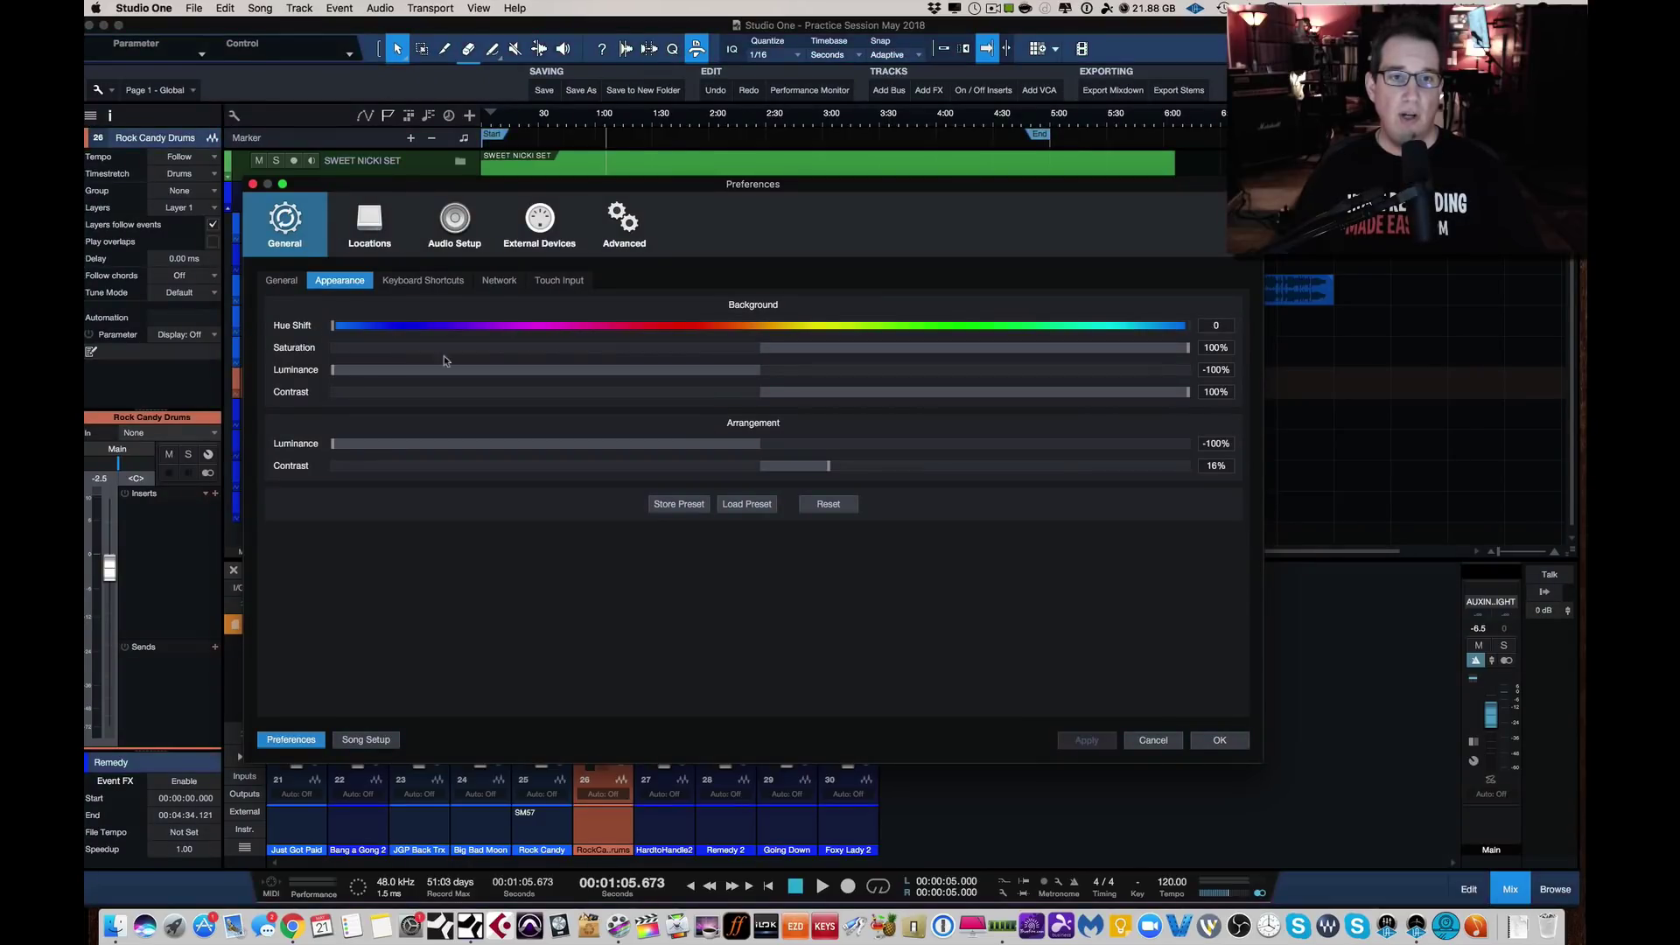
# Raise Background Luminance to 96% and apply the new appearance.
pyautogui.moveTo(334, 372); pyautogui.dragTo(1155, 356)
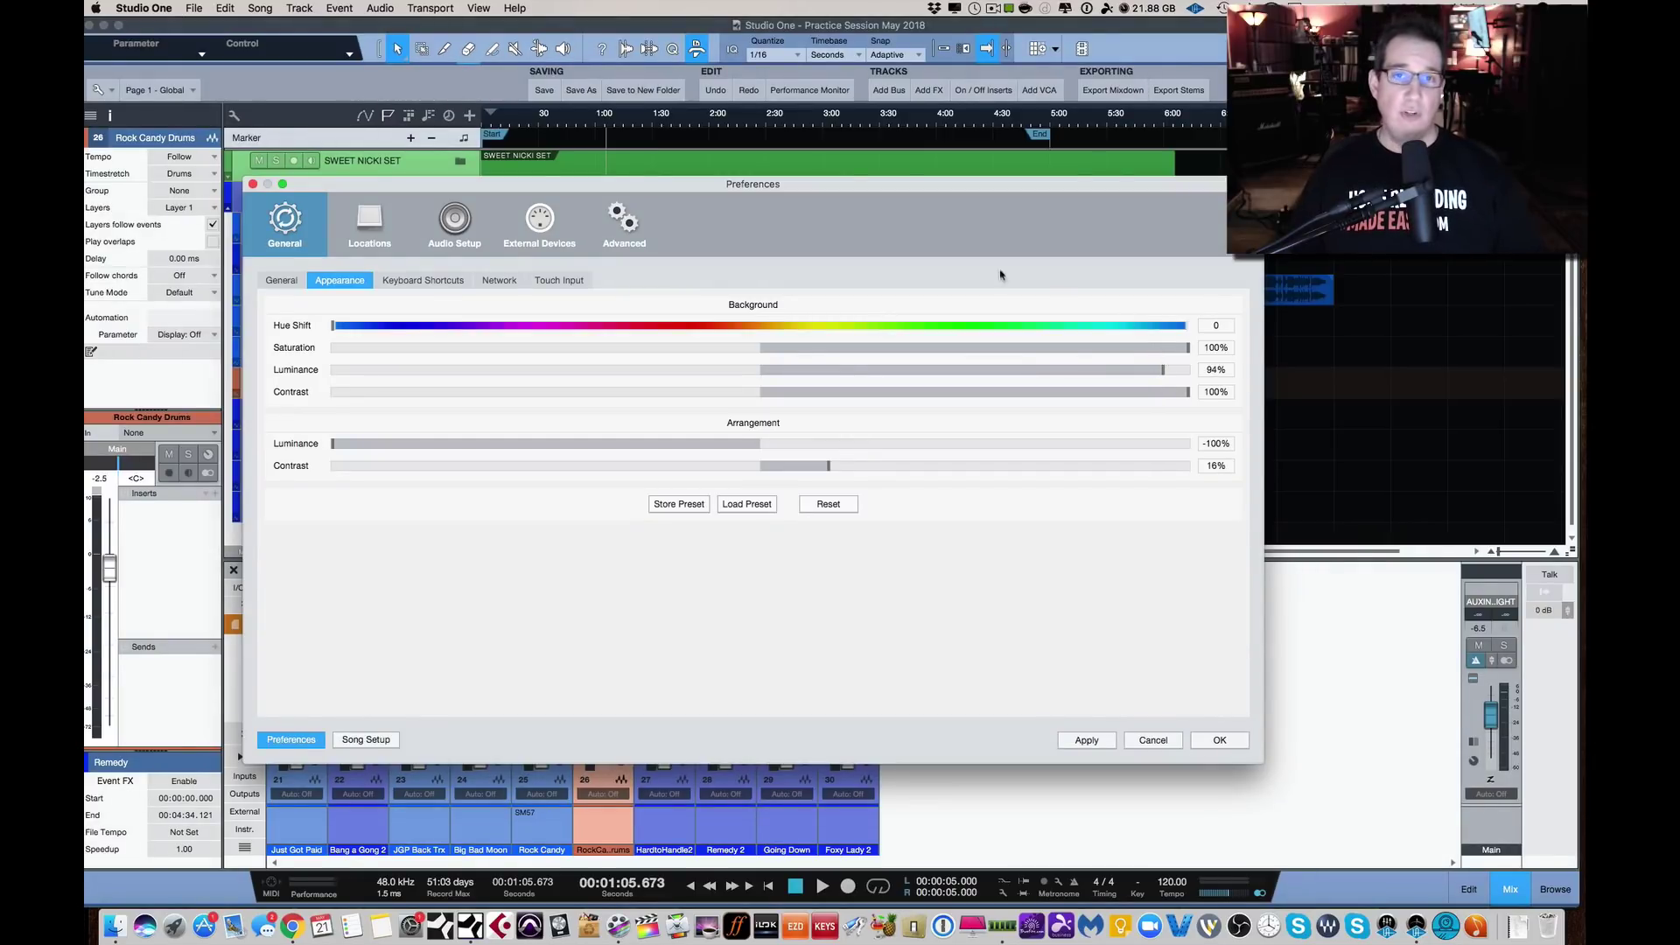
pyautogui.moveTo(781, 182)
pyautogui.mouseDown()
pyautogui.moveTo(789, 203)
pyautogui.moveTo(895, 218)
pyautogui.moveTo(836, 244)
pyautogui.moveTo(796, 182)
pyautogui.mouseUp()
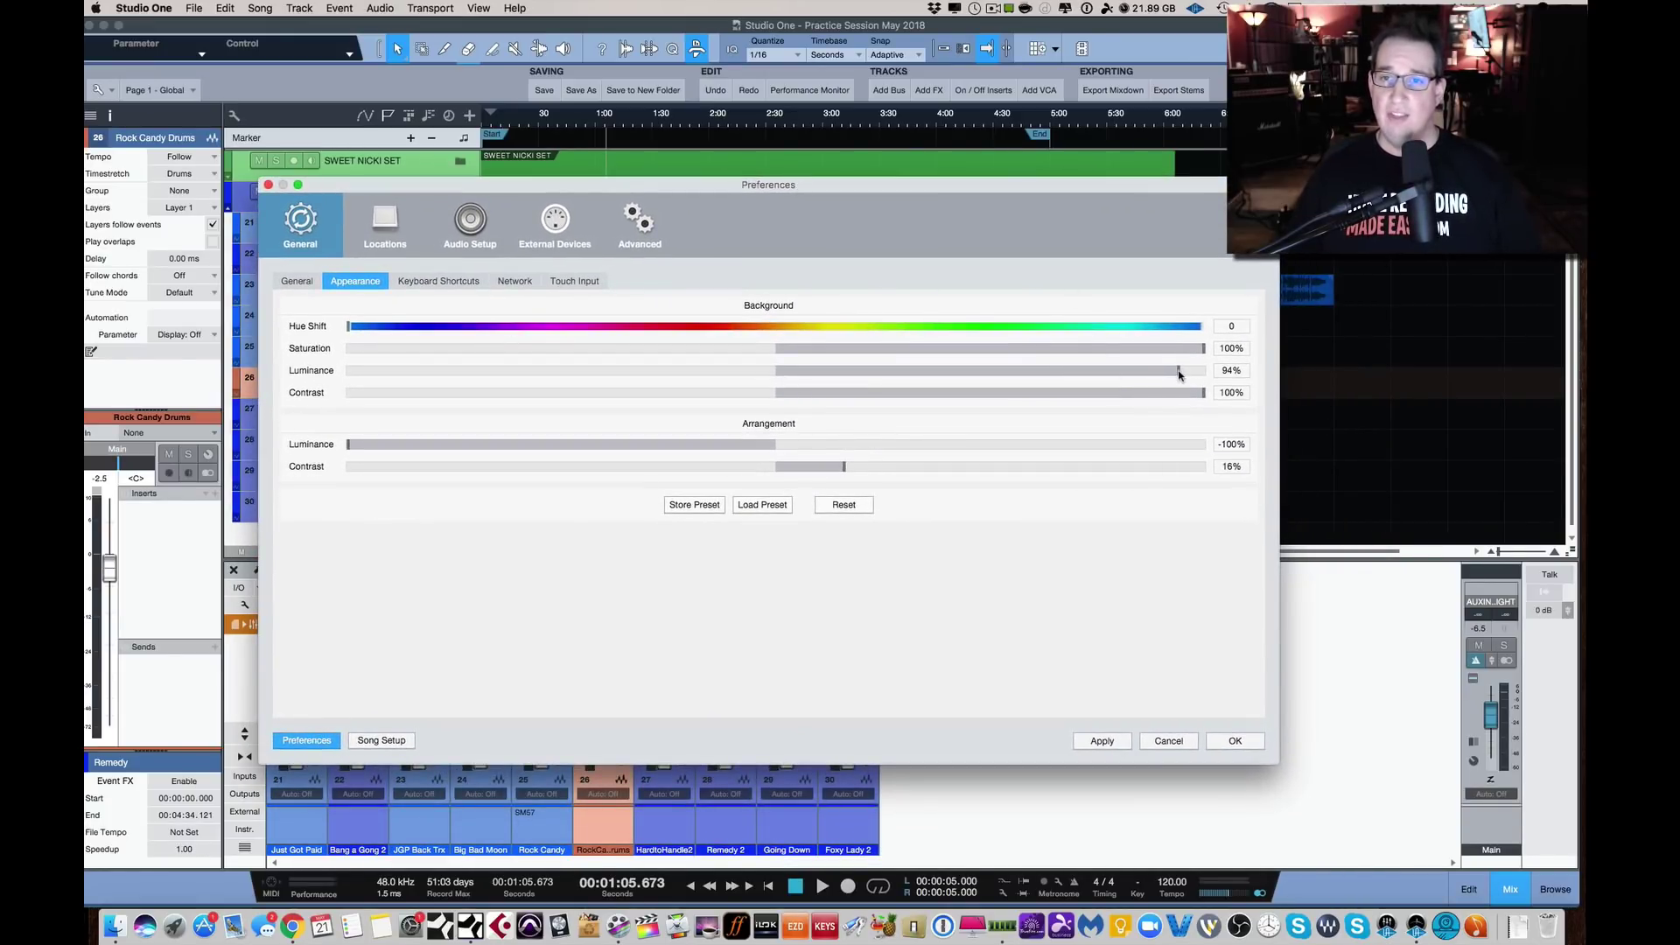
pyautogui.moveTo(1179, 374); pyautogui.dragTo(1195, 374)
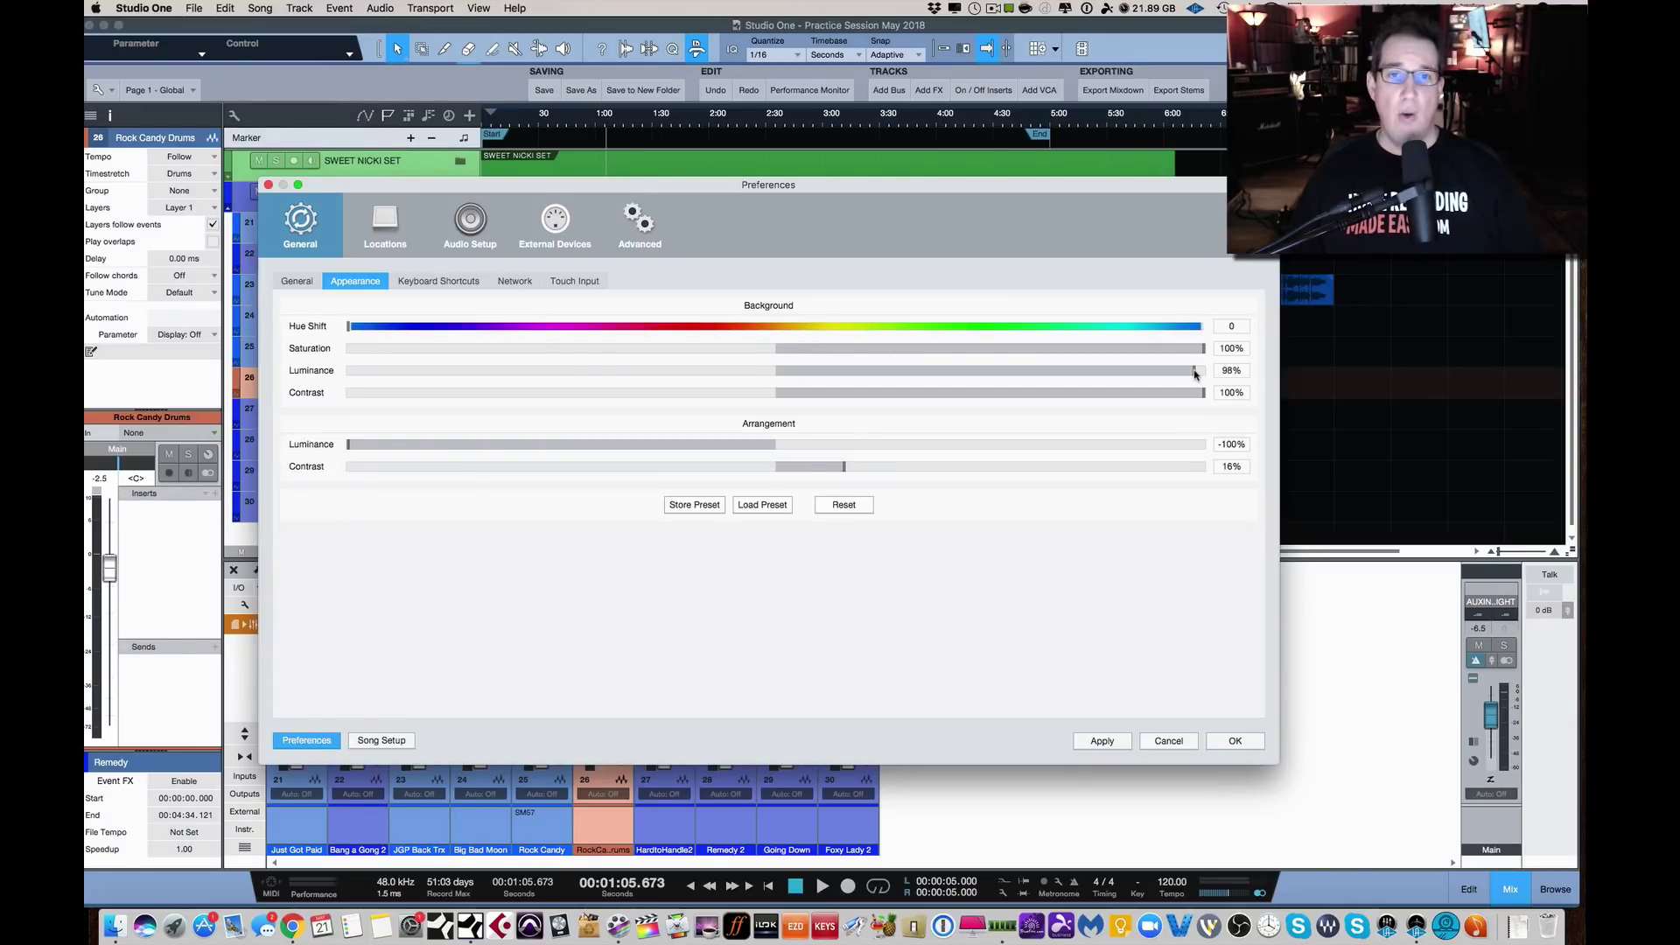
pyautogui.moveTo(1188, 380); pyautogui.dragTo(1186, 376)
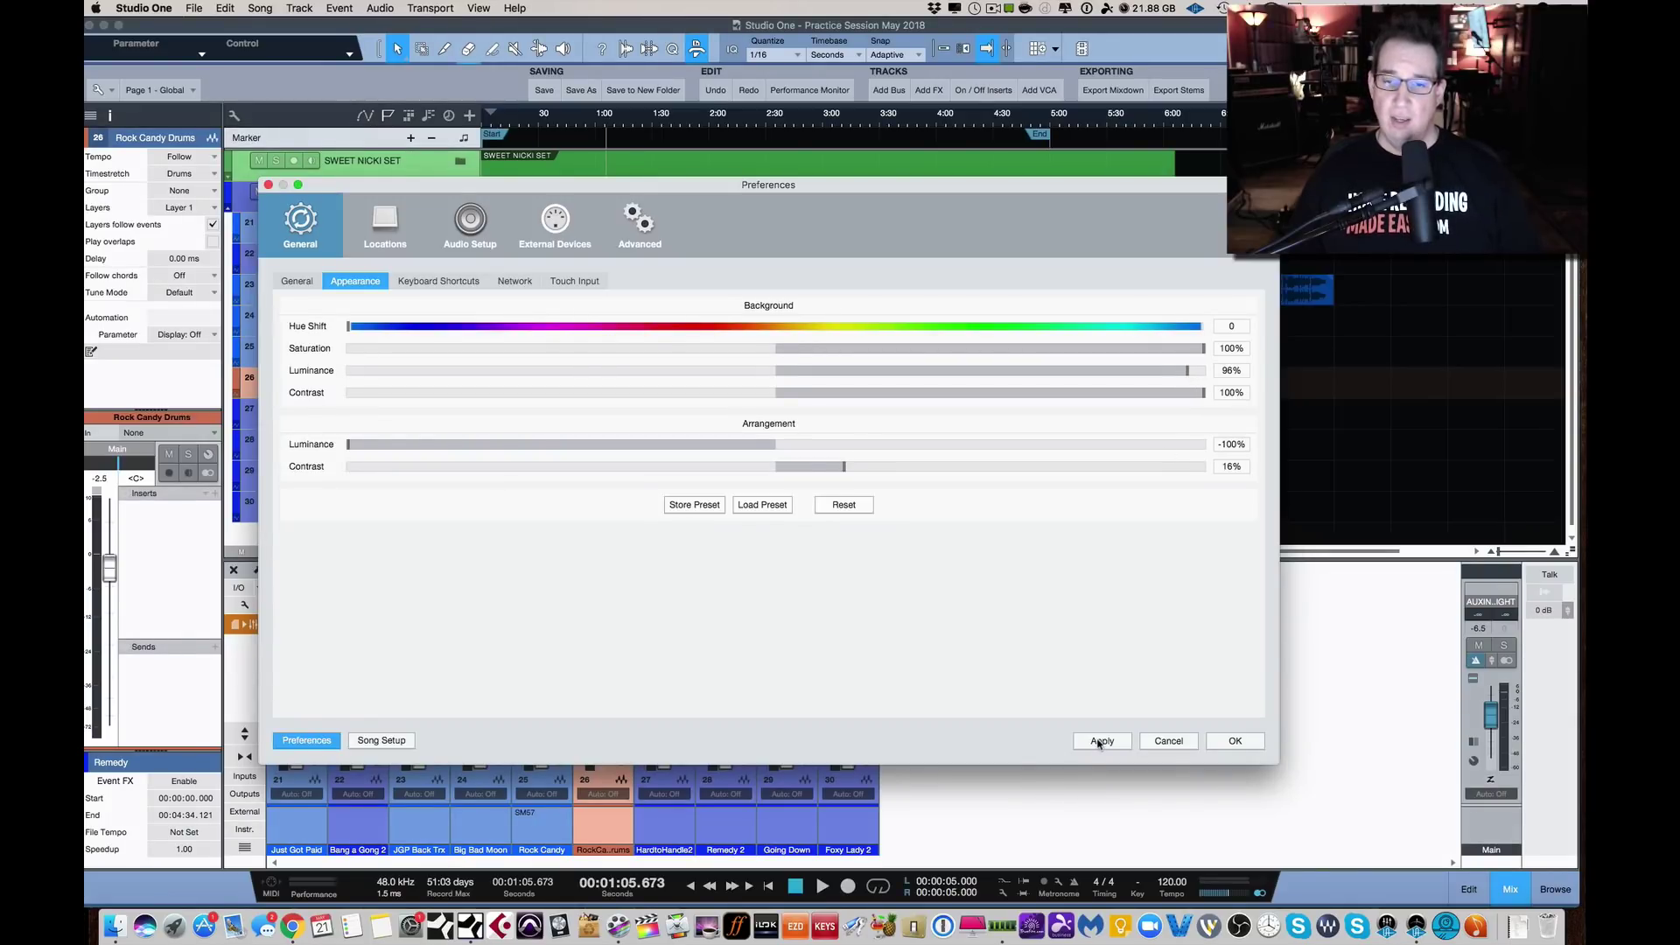
pyautogui.click(1099, 744)
# Set Background Luminance to -100% and Arrangement Luminance to 100%, then confirm Preferences.
pyautogui.click(1229, 740)
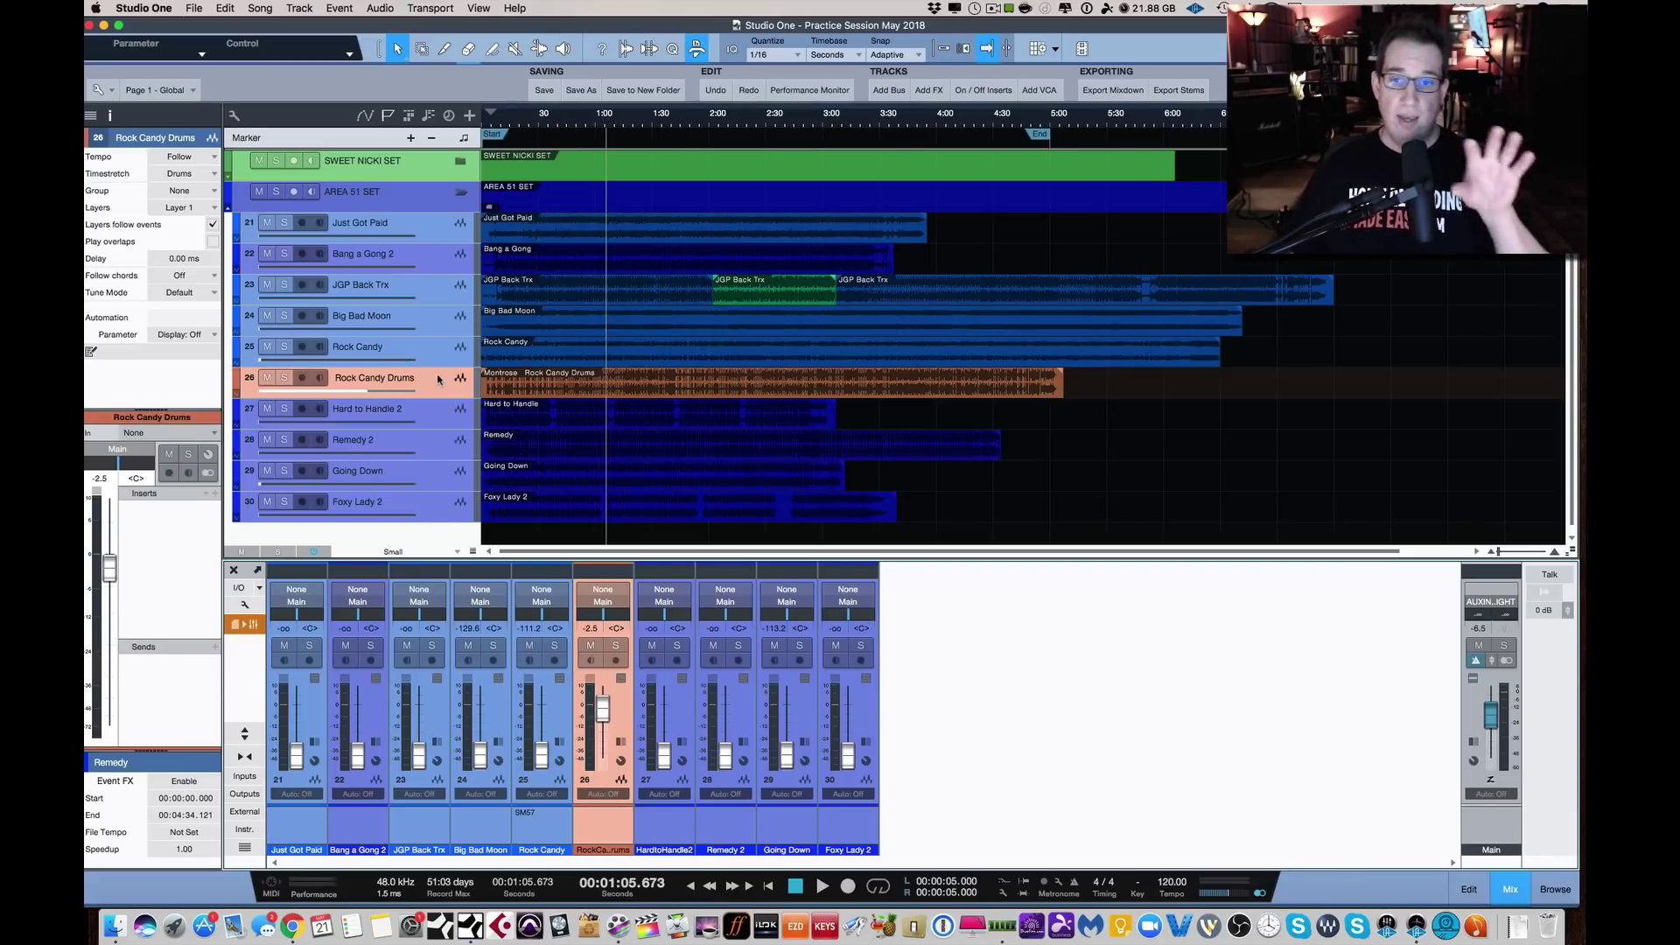
pyautogui.click(142, 12)
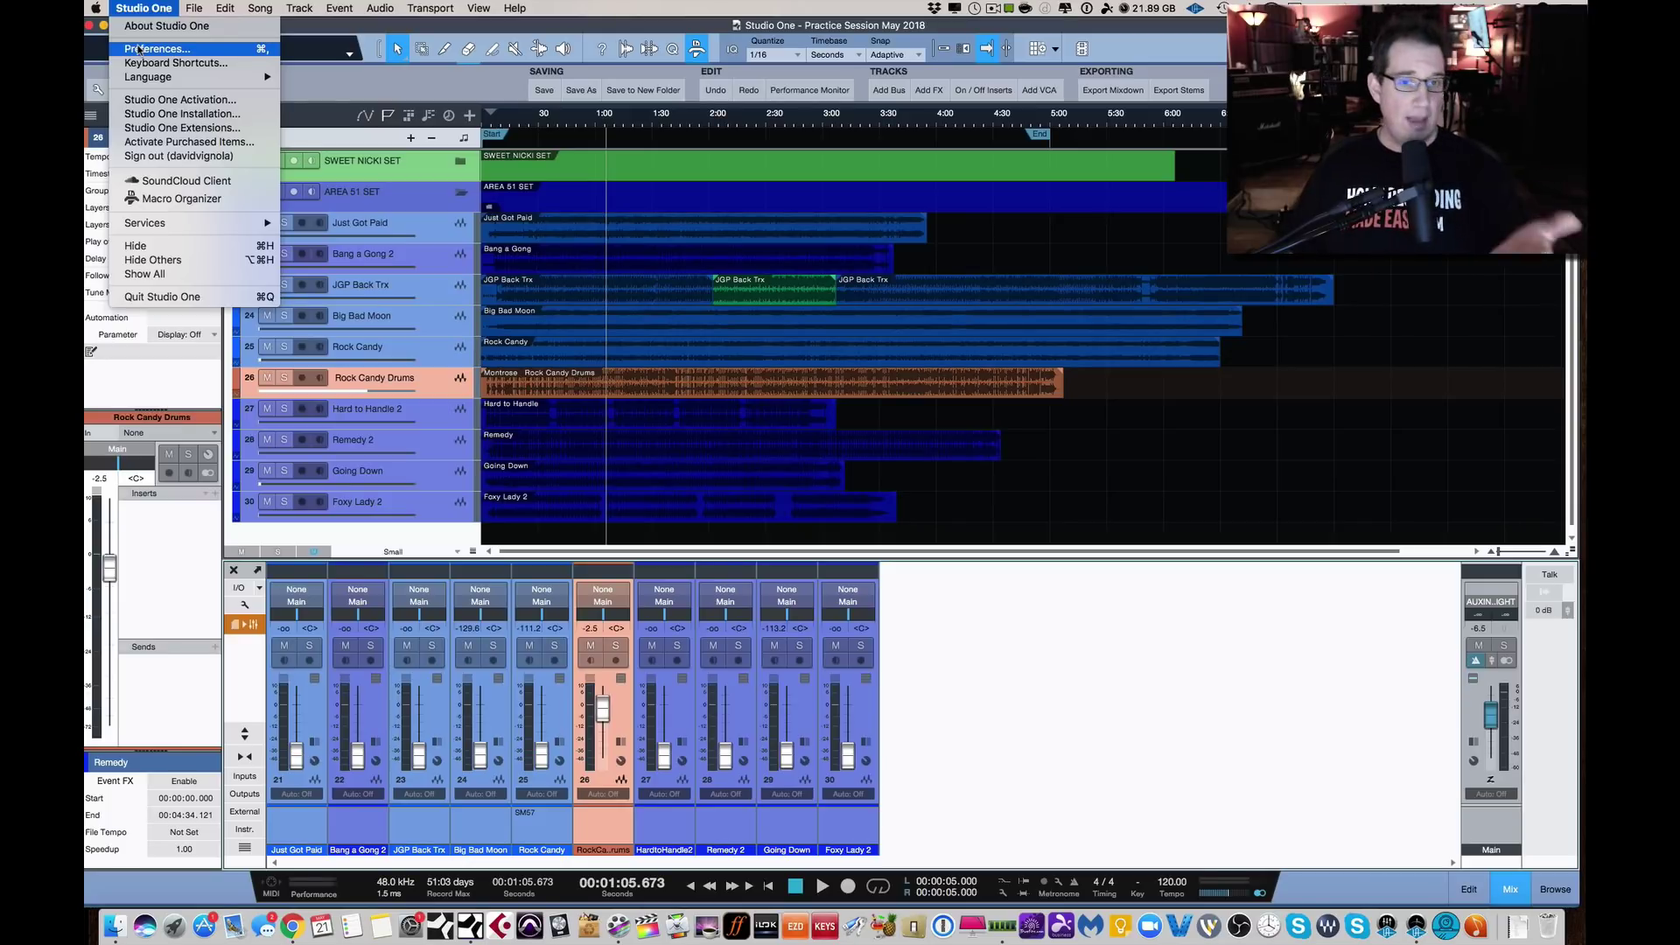
pyautogui.click(138, 48)
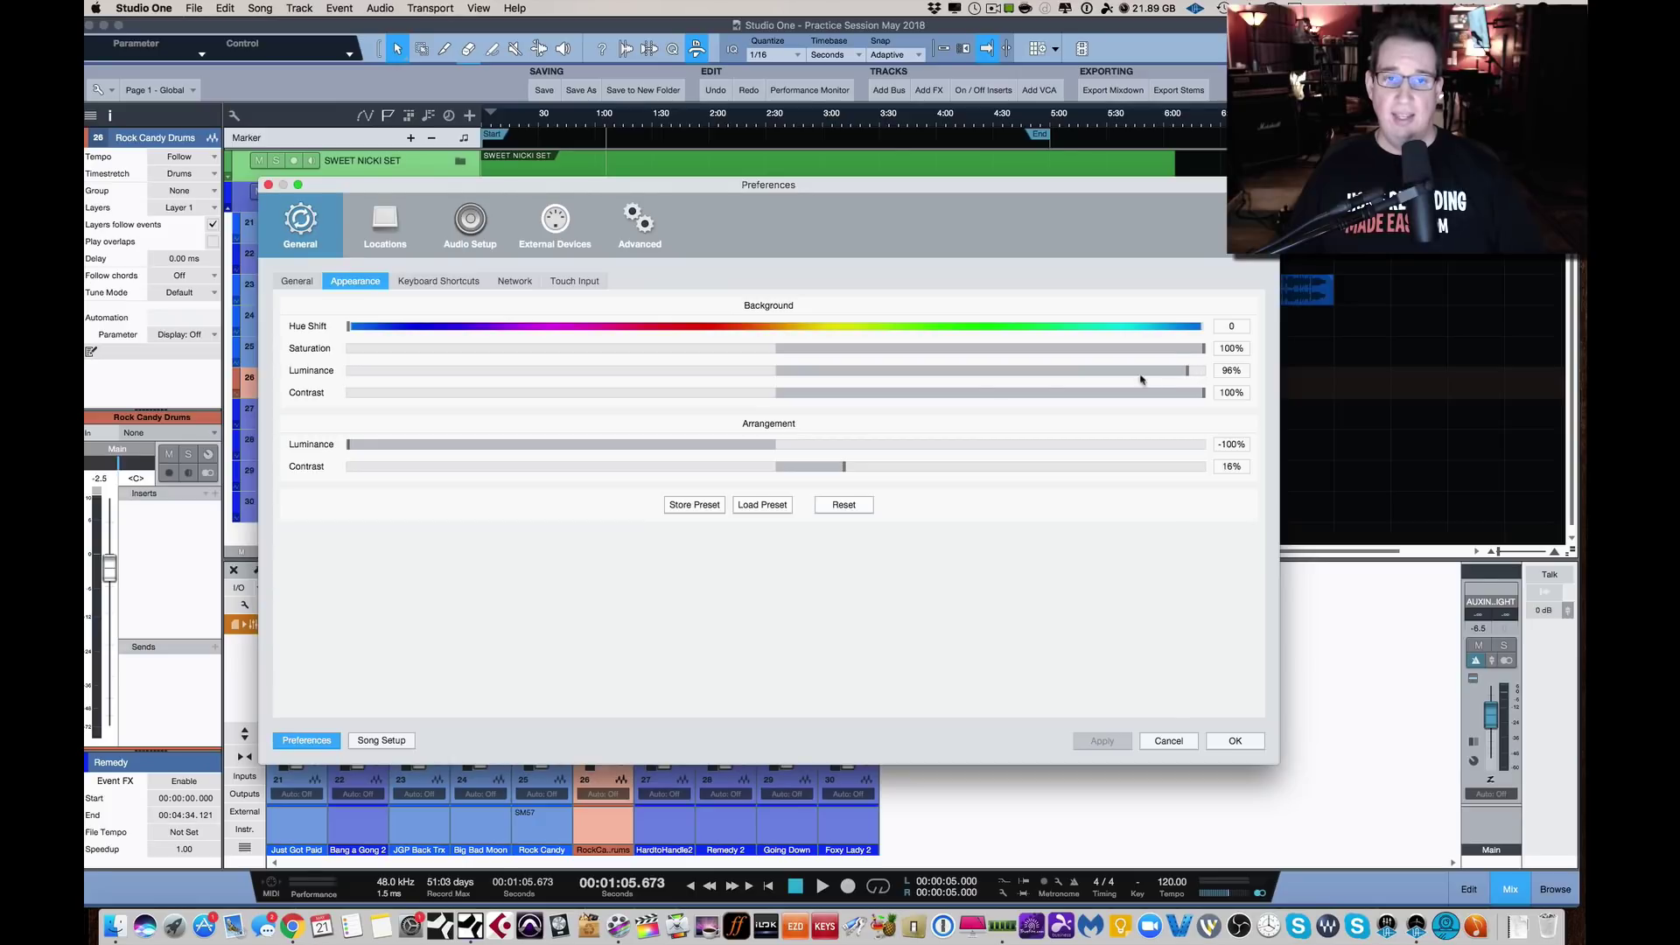
pyautogui.moveTo(1141, 378); pyautogui.dragTo(342, 383)
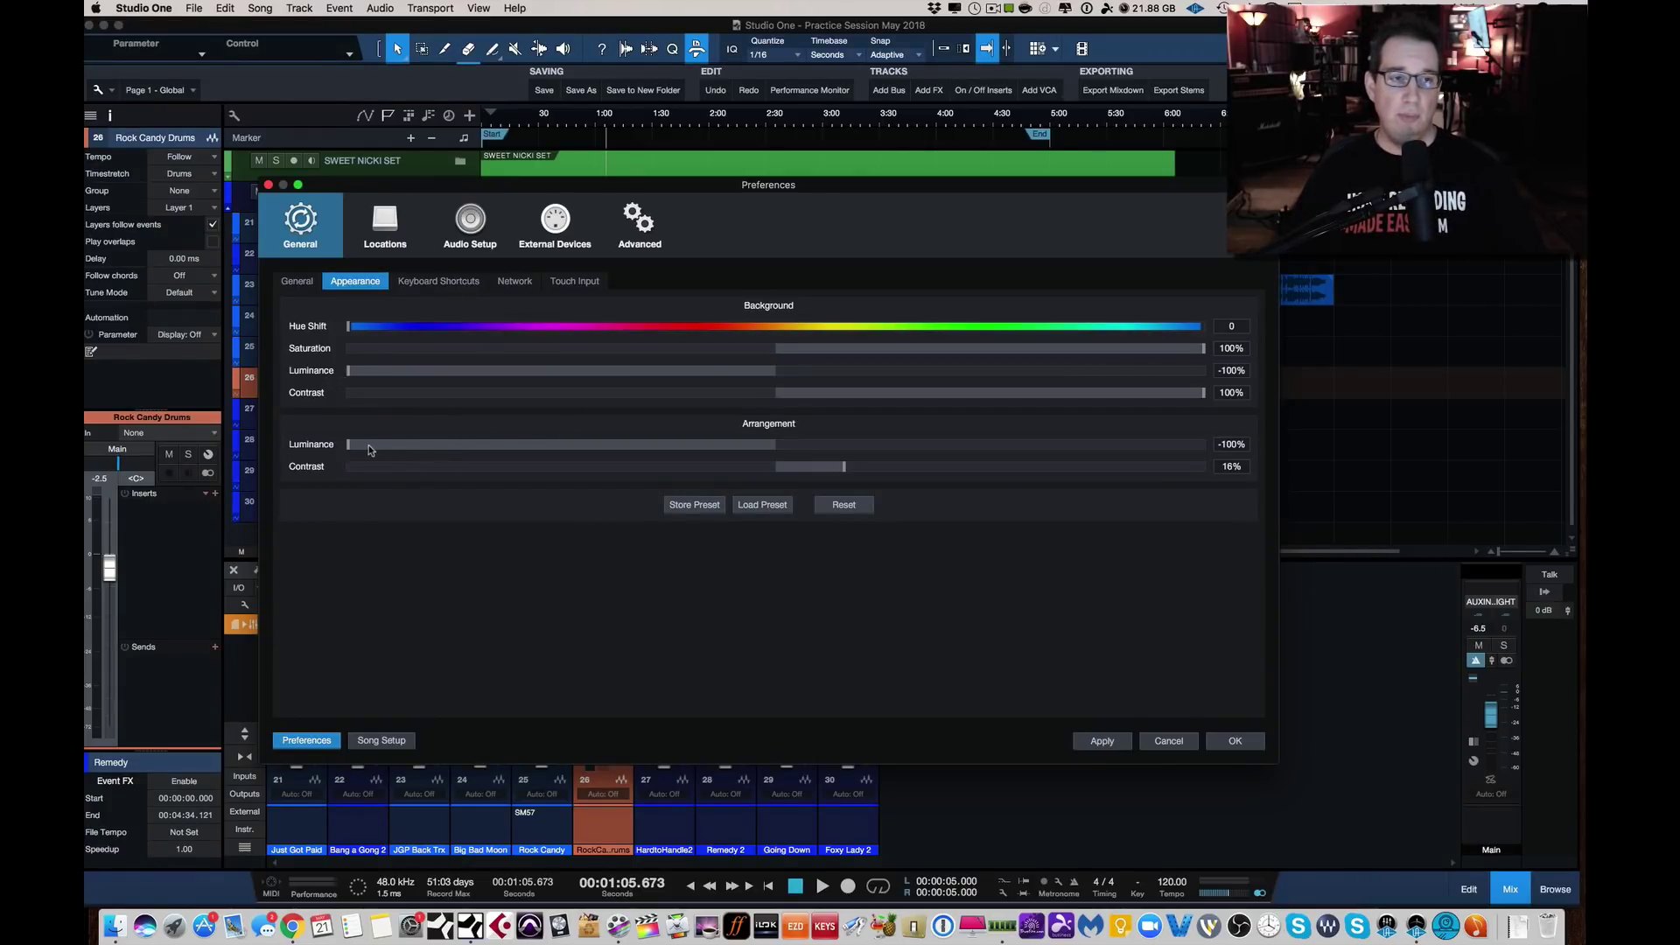
pyautogui.moveTo(368, 450); pyautogui.dragTo(1265, 436)
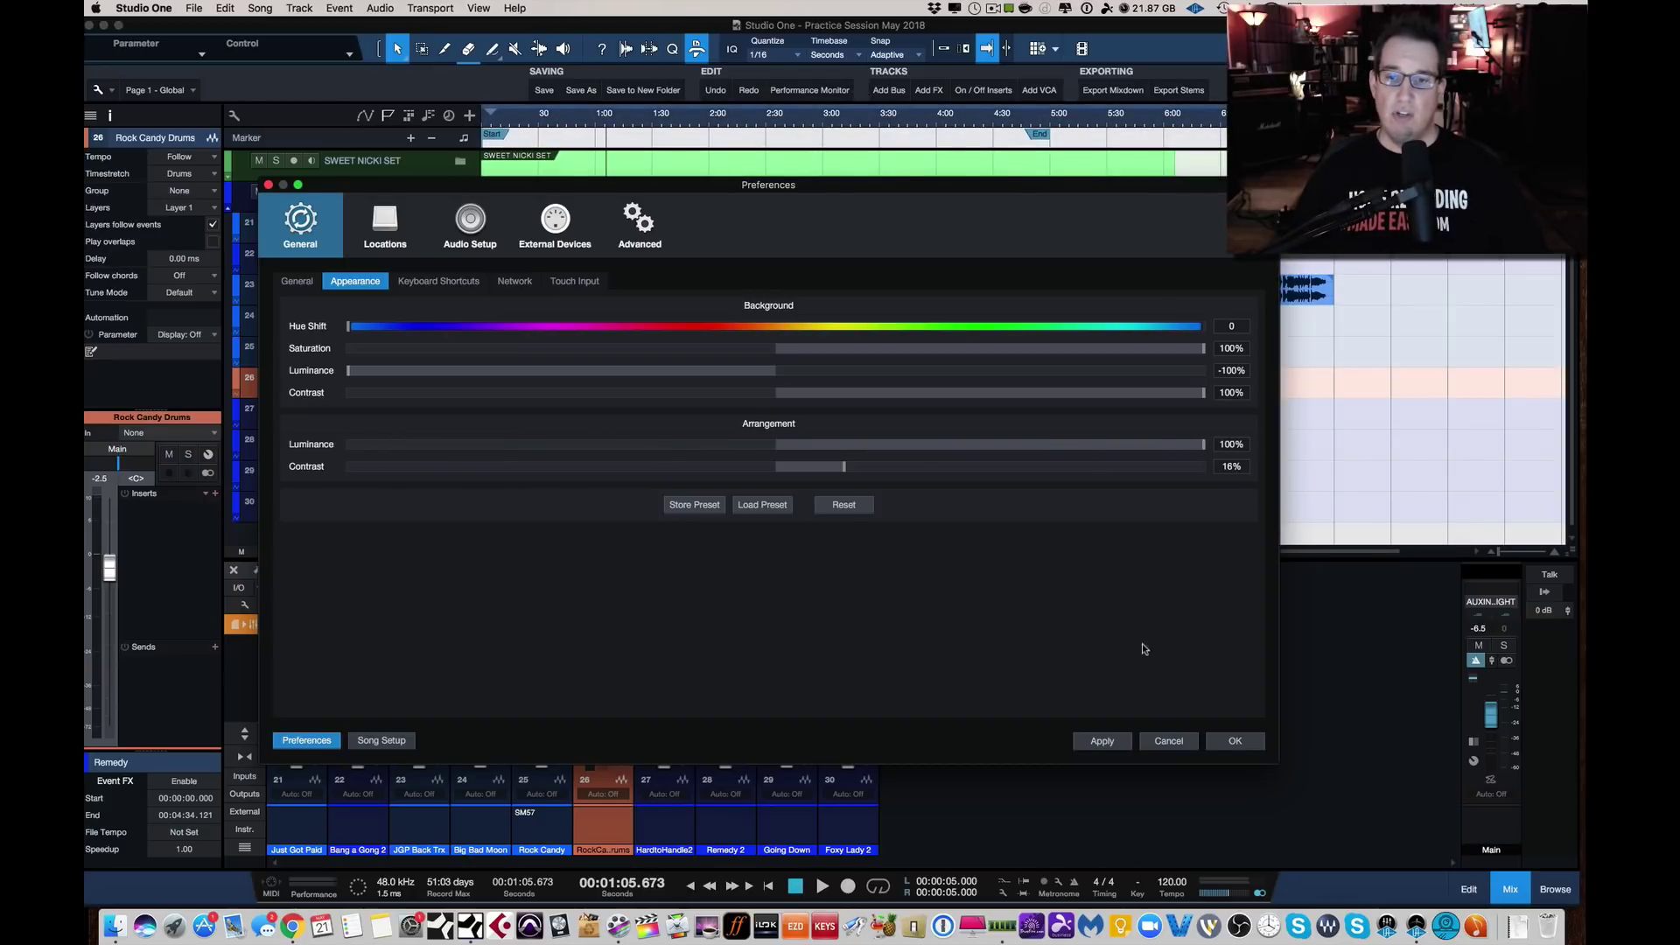
pyautogui.click(1225, 746)
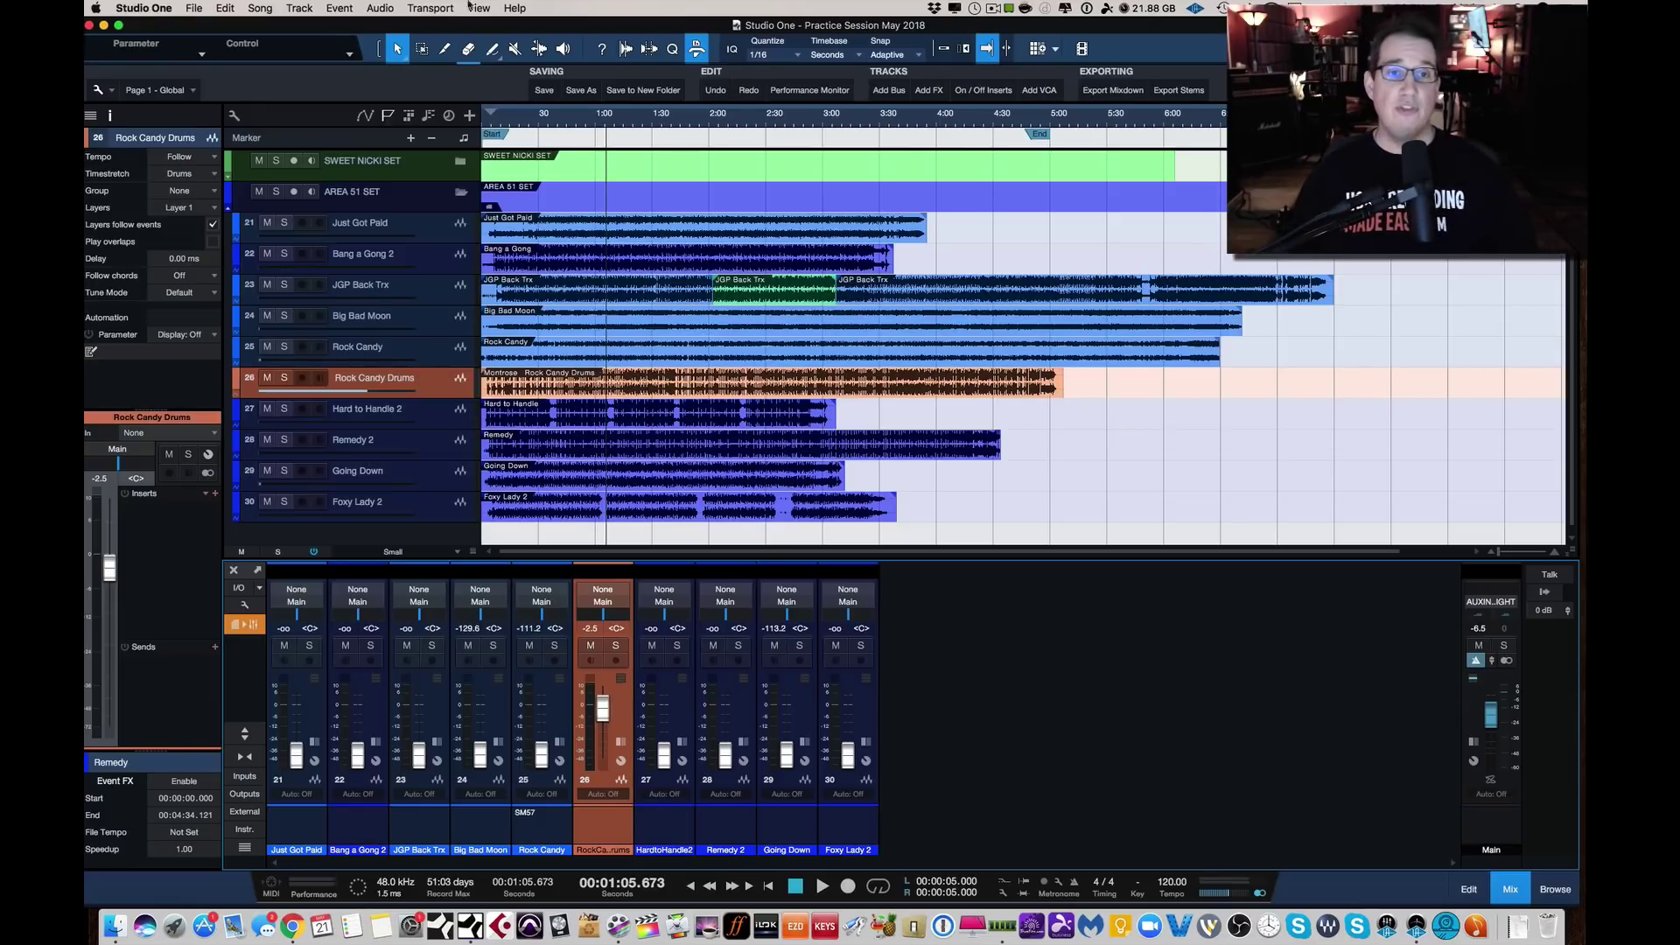
# Set Arrangement Luminance back to -100%, cancel a preset save, and confirm Preferences.
pyautogui.click(159, 10)
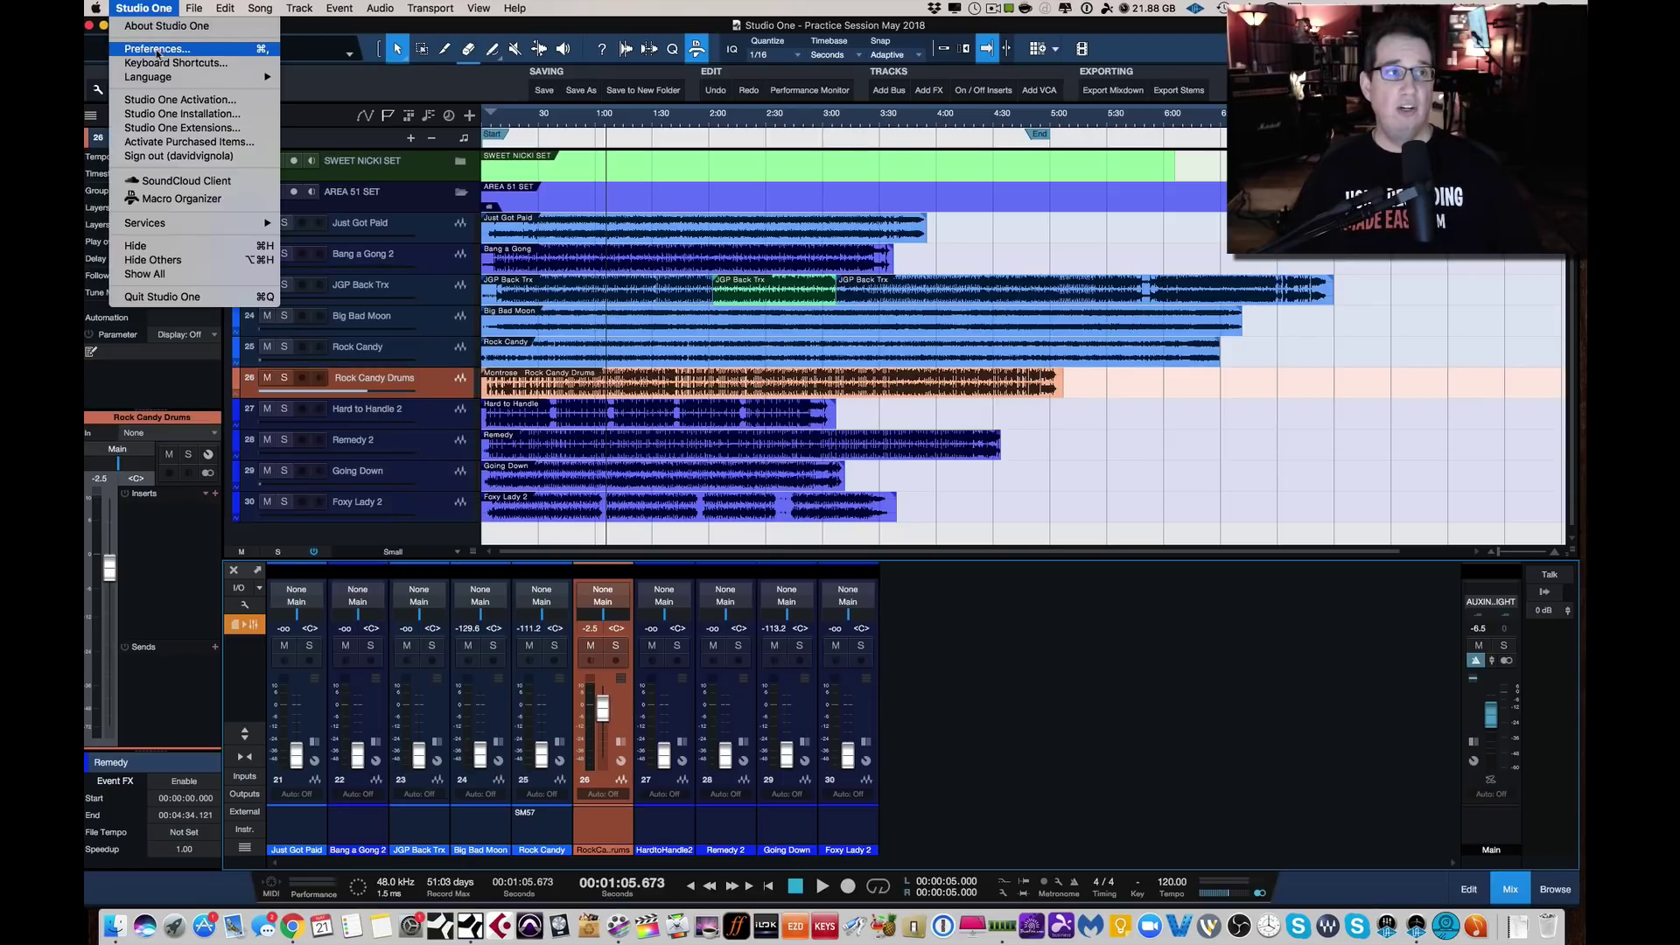
pyautogui.click(157, 49)
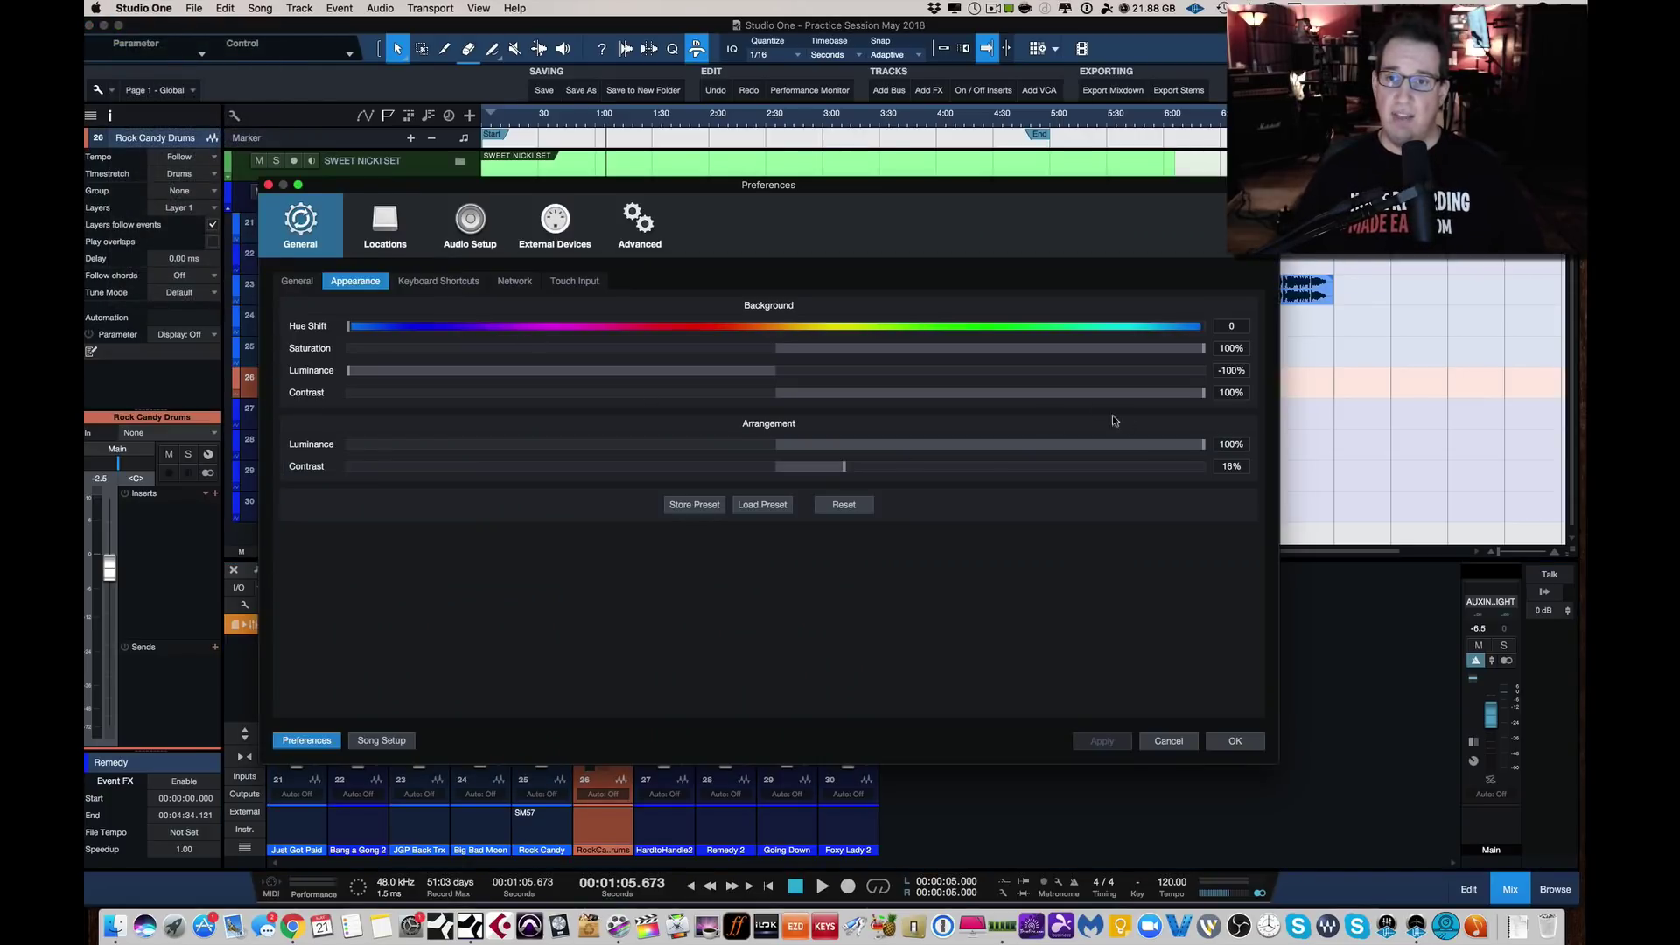
pyautogui.moveTo(1203, 450); pyautogui.dragTo(274, 451)
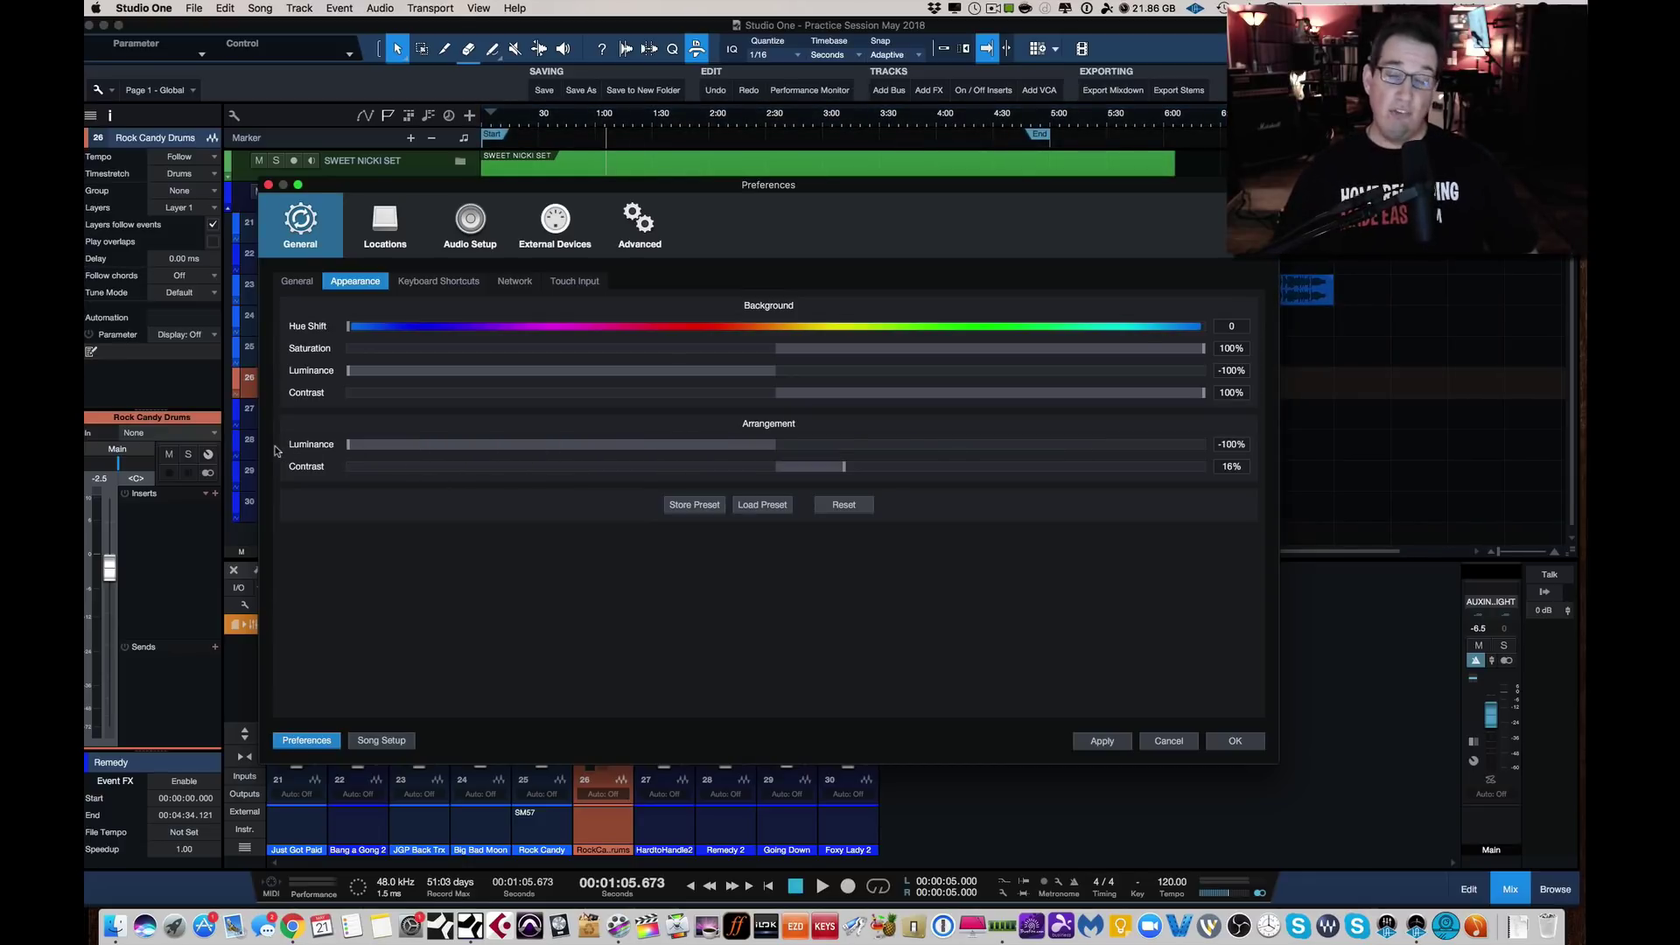
pyautogui.click(694, 505)
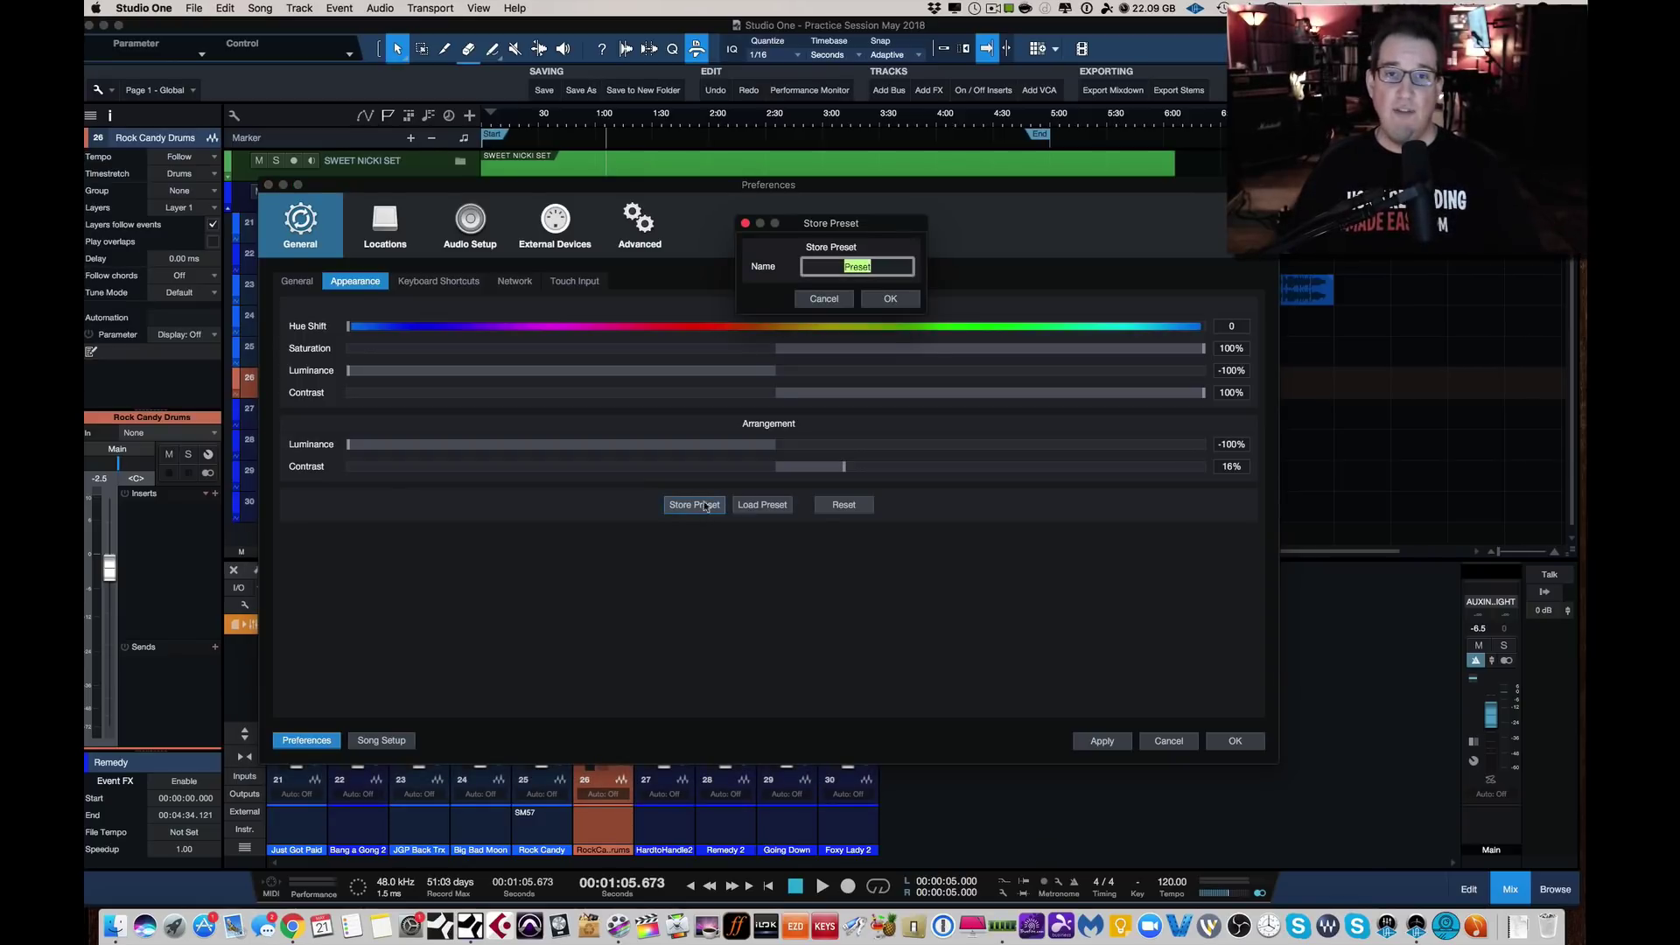
pyautogui.click(833, 301)
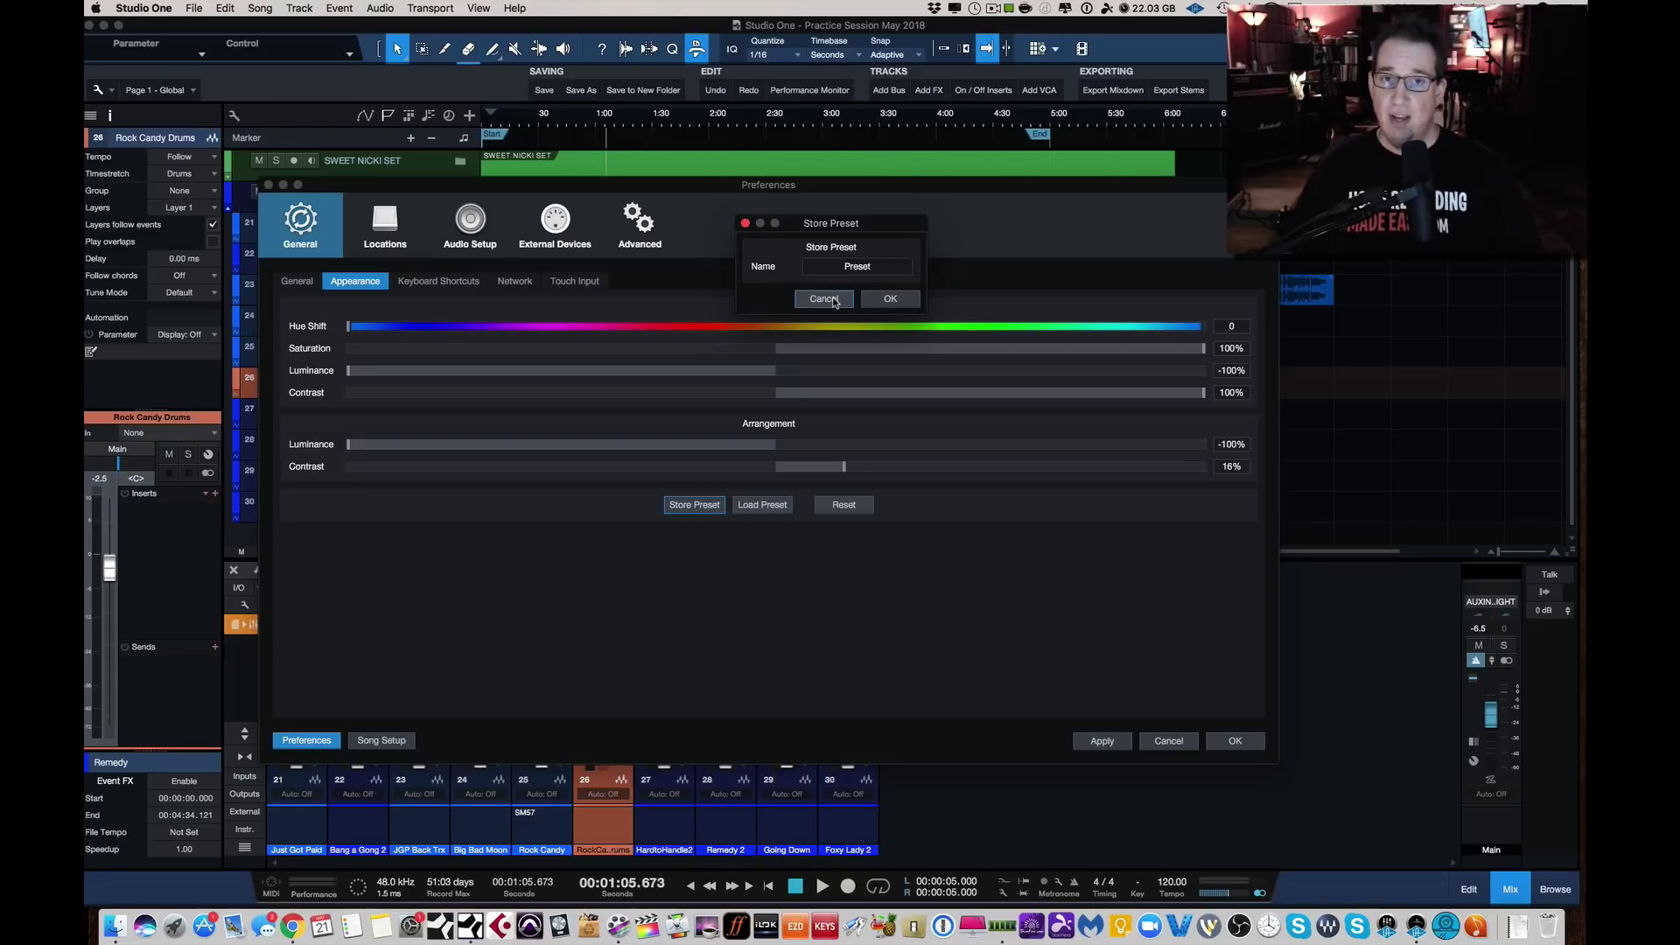
pyautogui.click(834, 300)
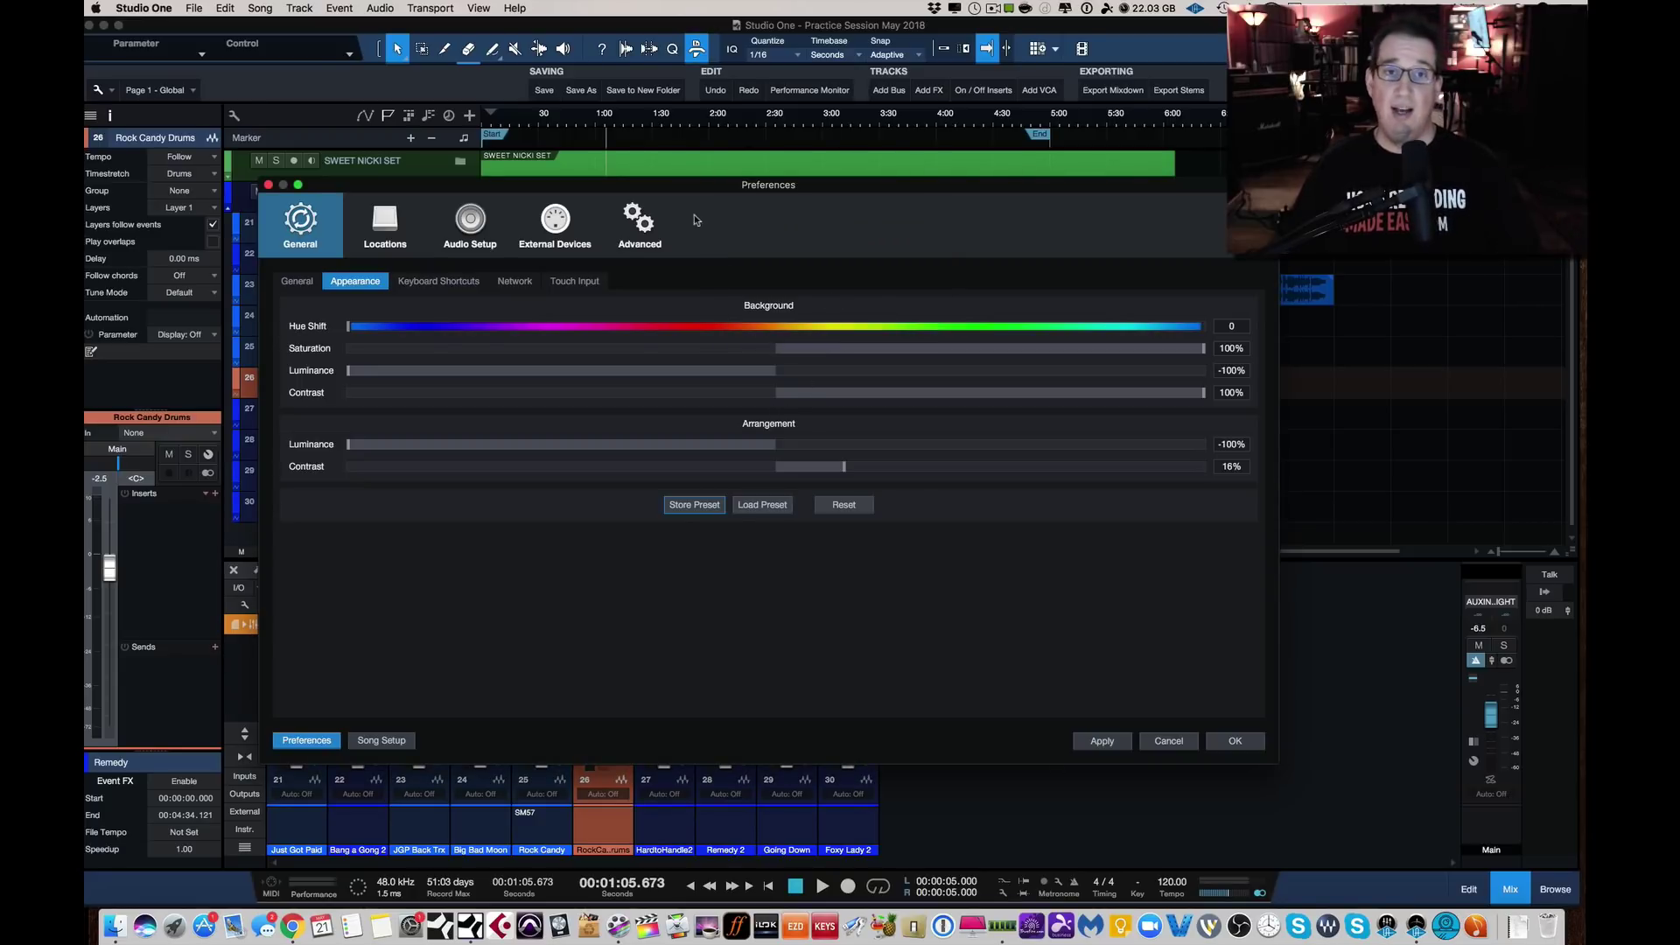
pyautogui.moveTo(693, 183); pyautogui.dragTo(688, 195)
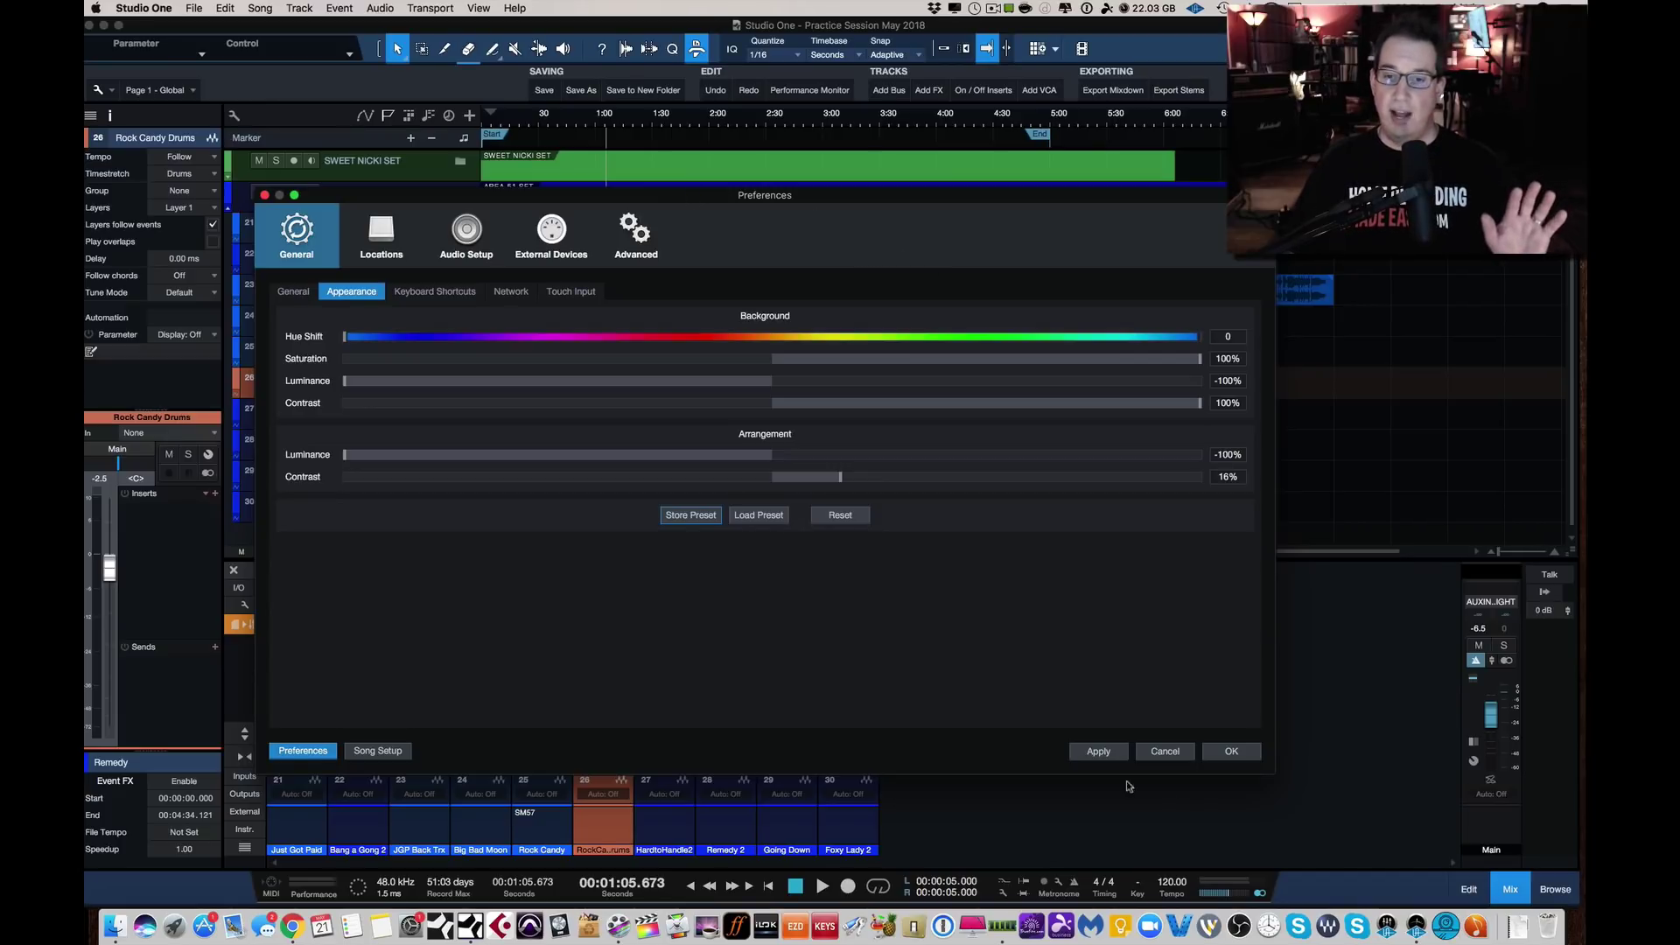
pyautogui.click(1229, 753)
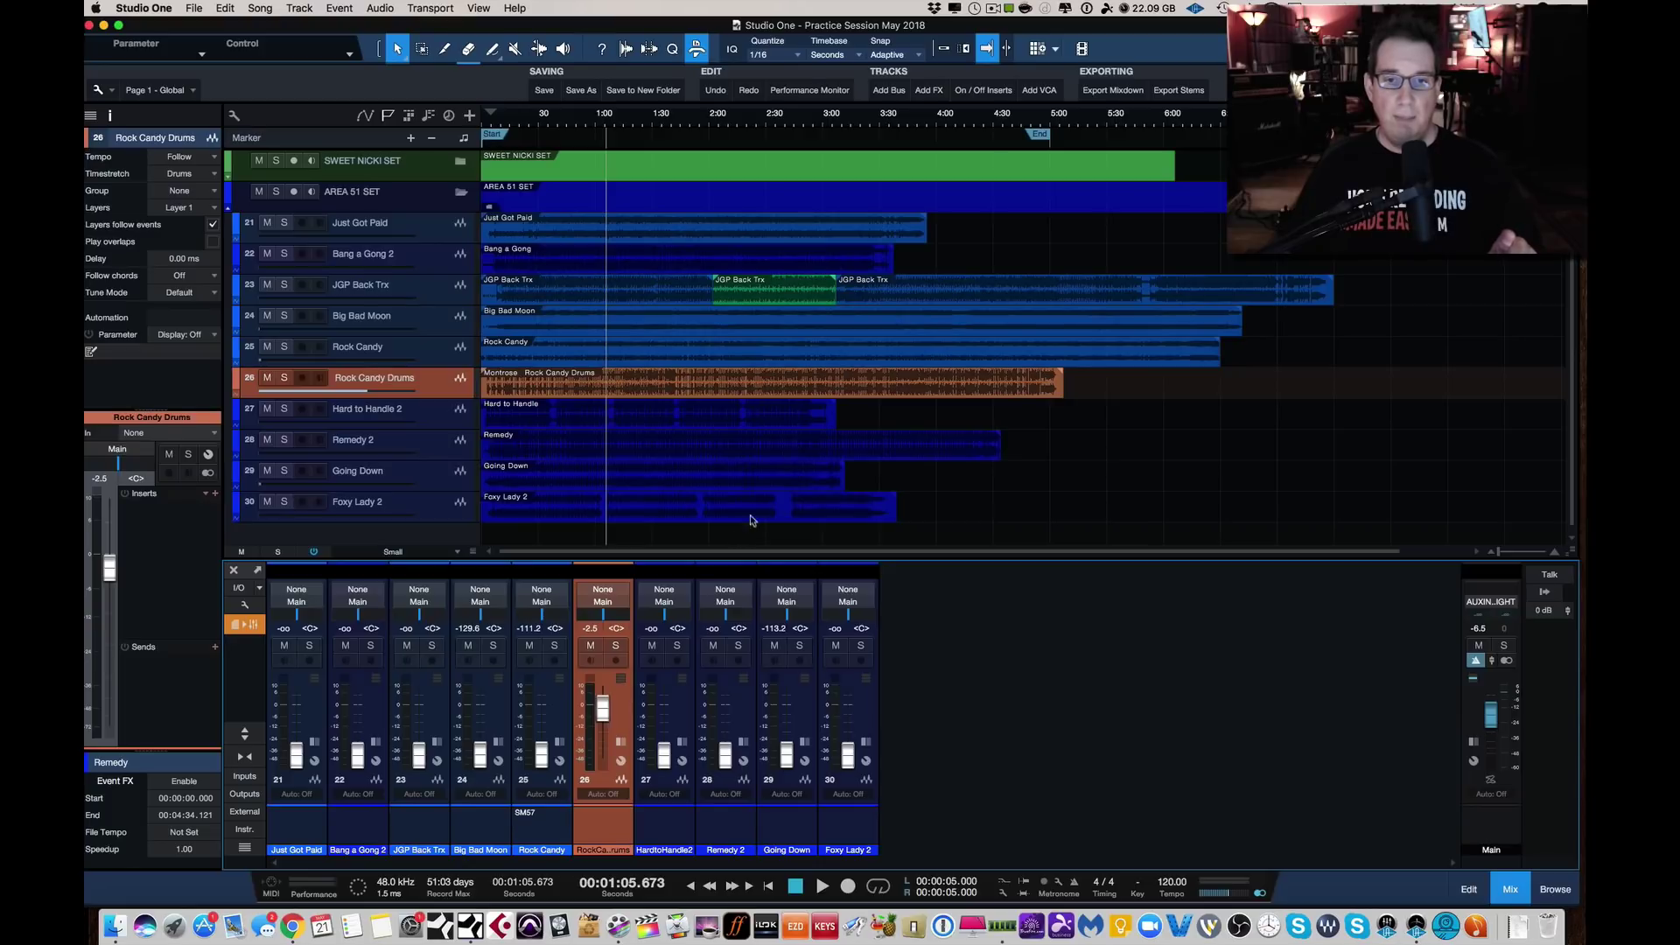
pyautogui.moveTo(732, 554); pyautogui.dragTo(729, 550)
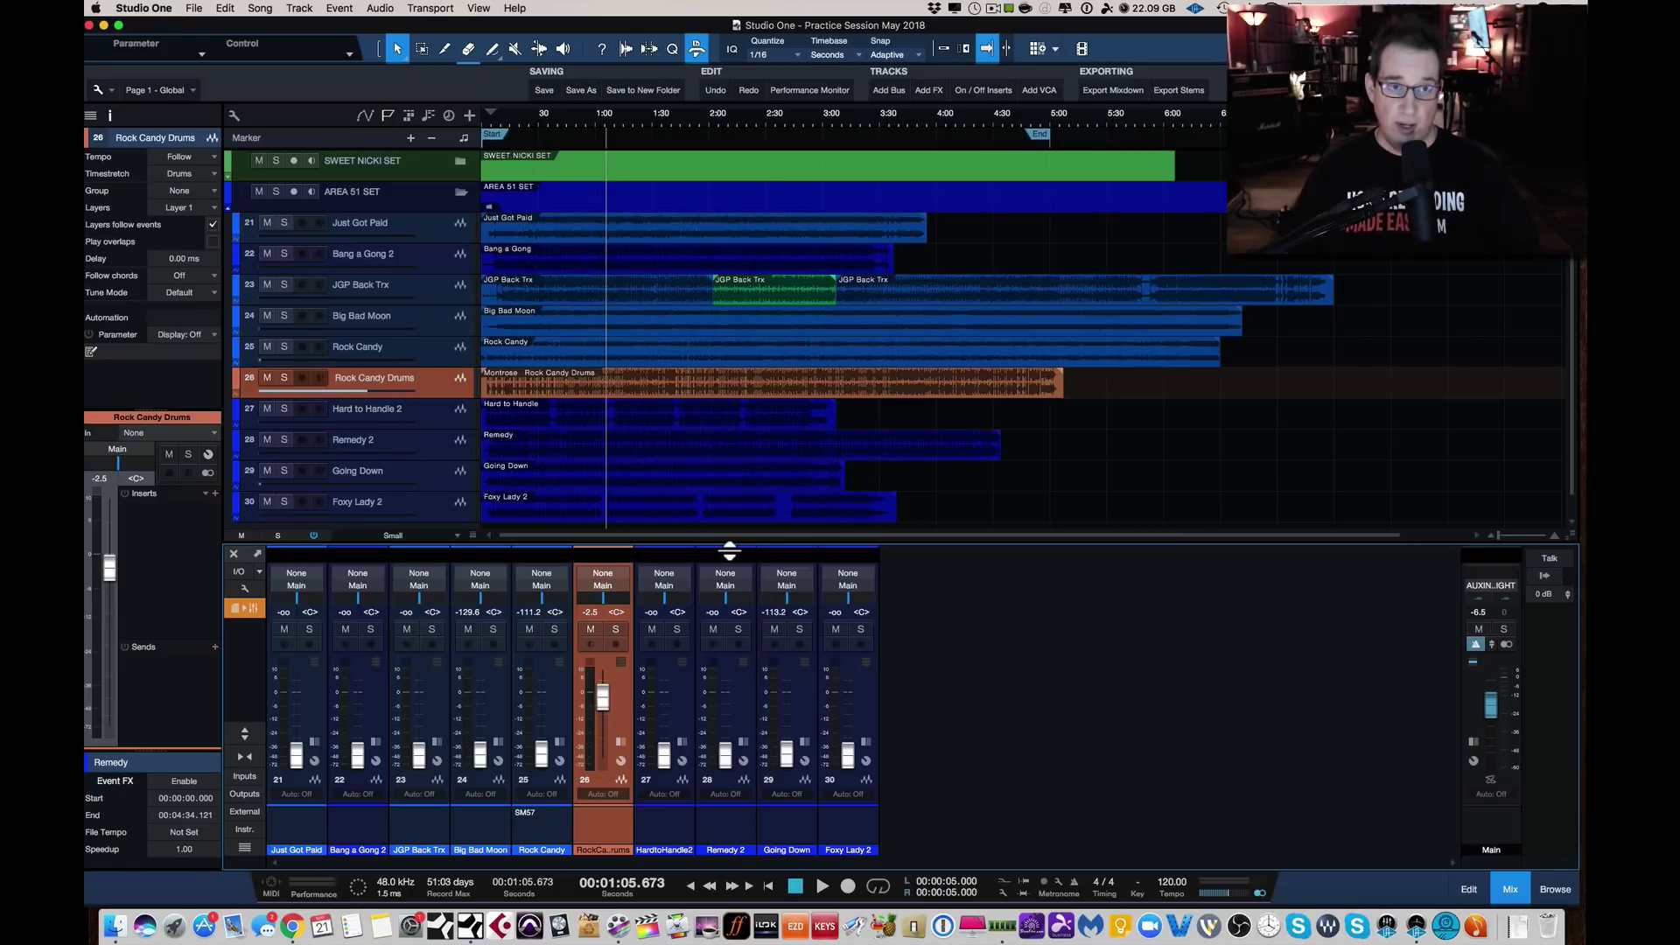
pyautogui.click(191, 8)
pyautogui.click(223, 163)
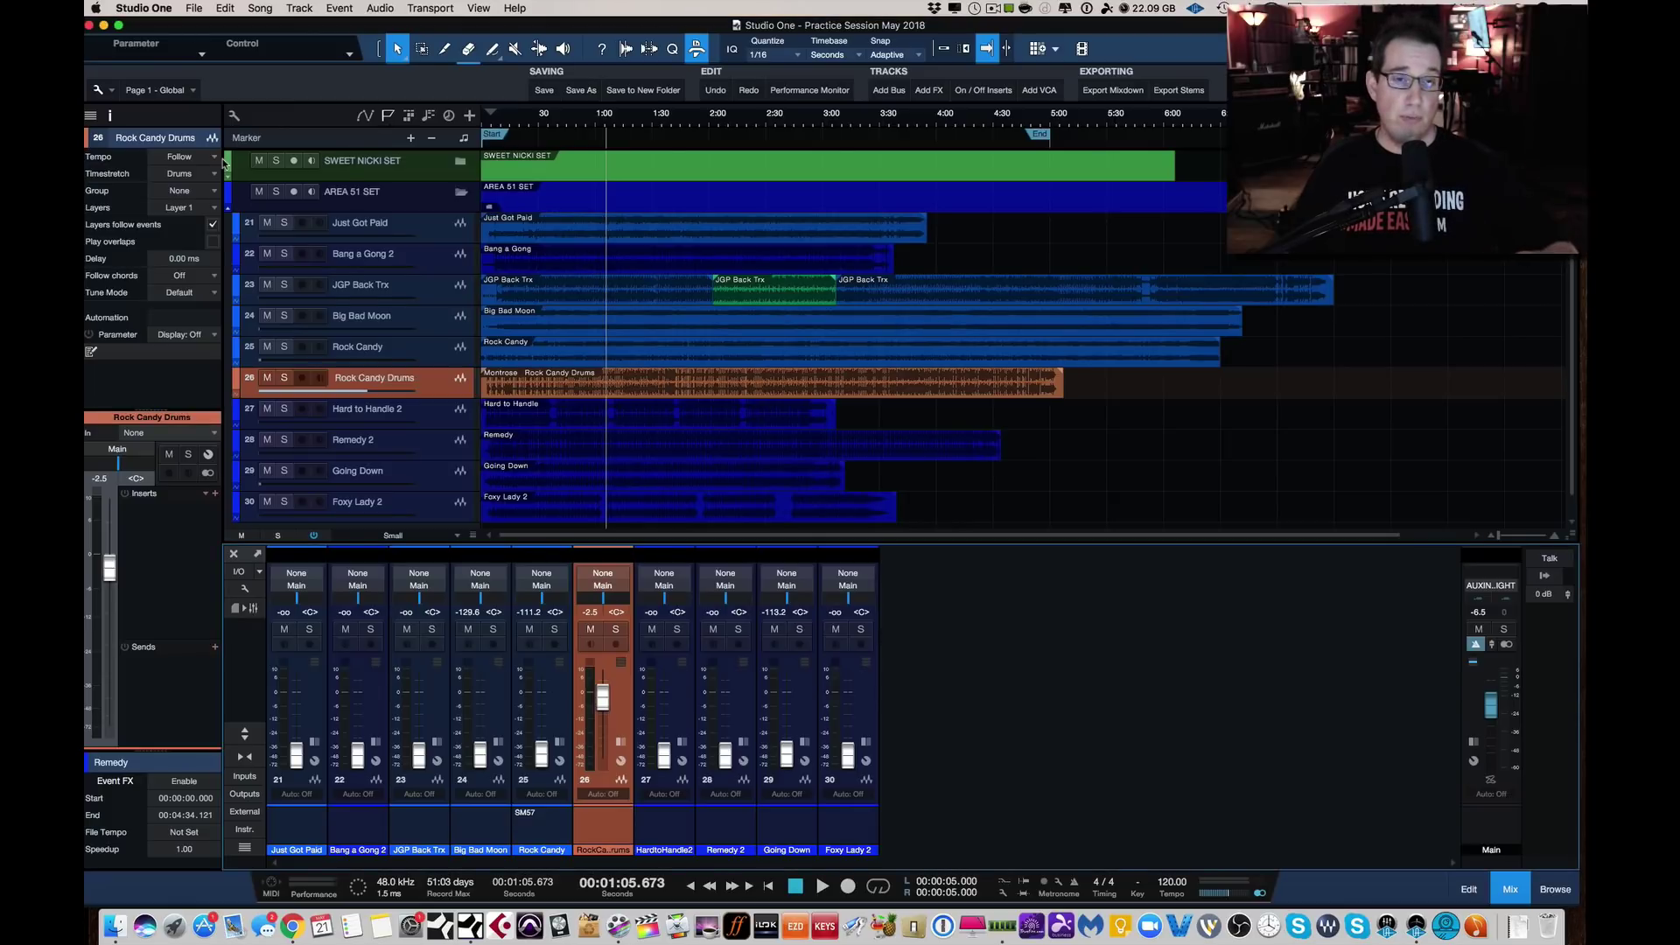
pyautogui.click(191, 9)
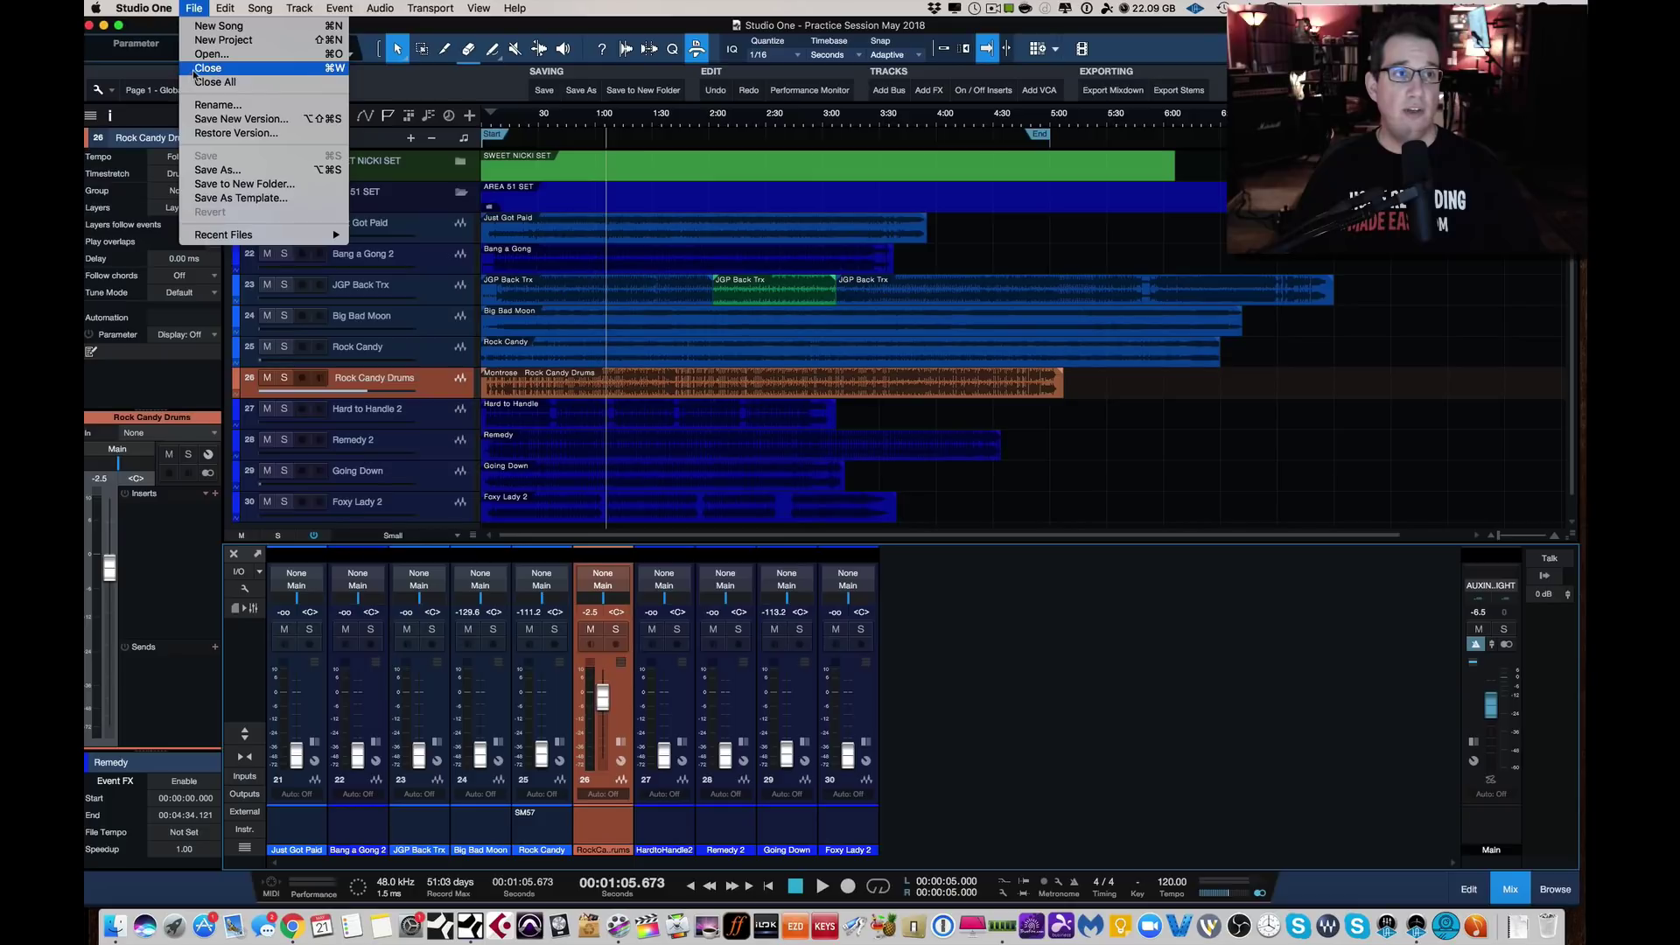
pyautogui.click(194, 70)
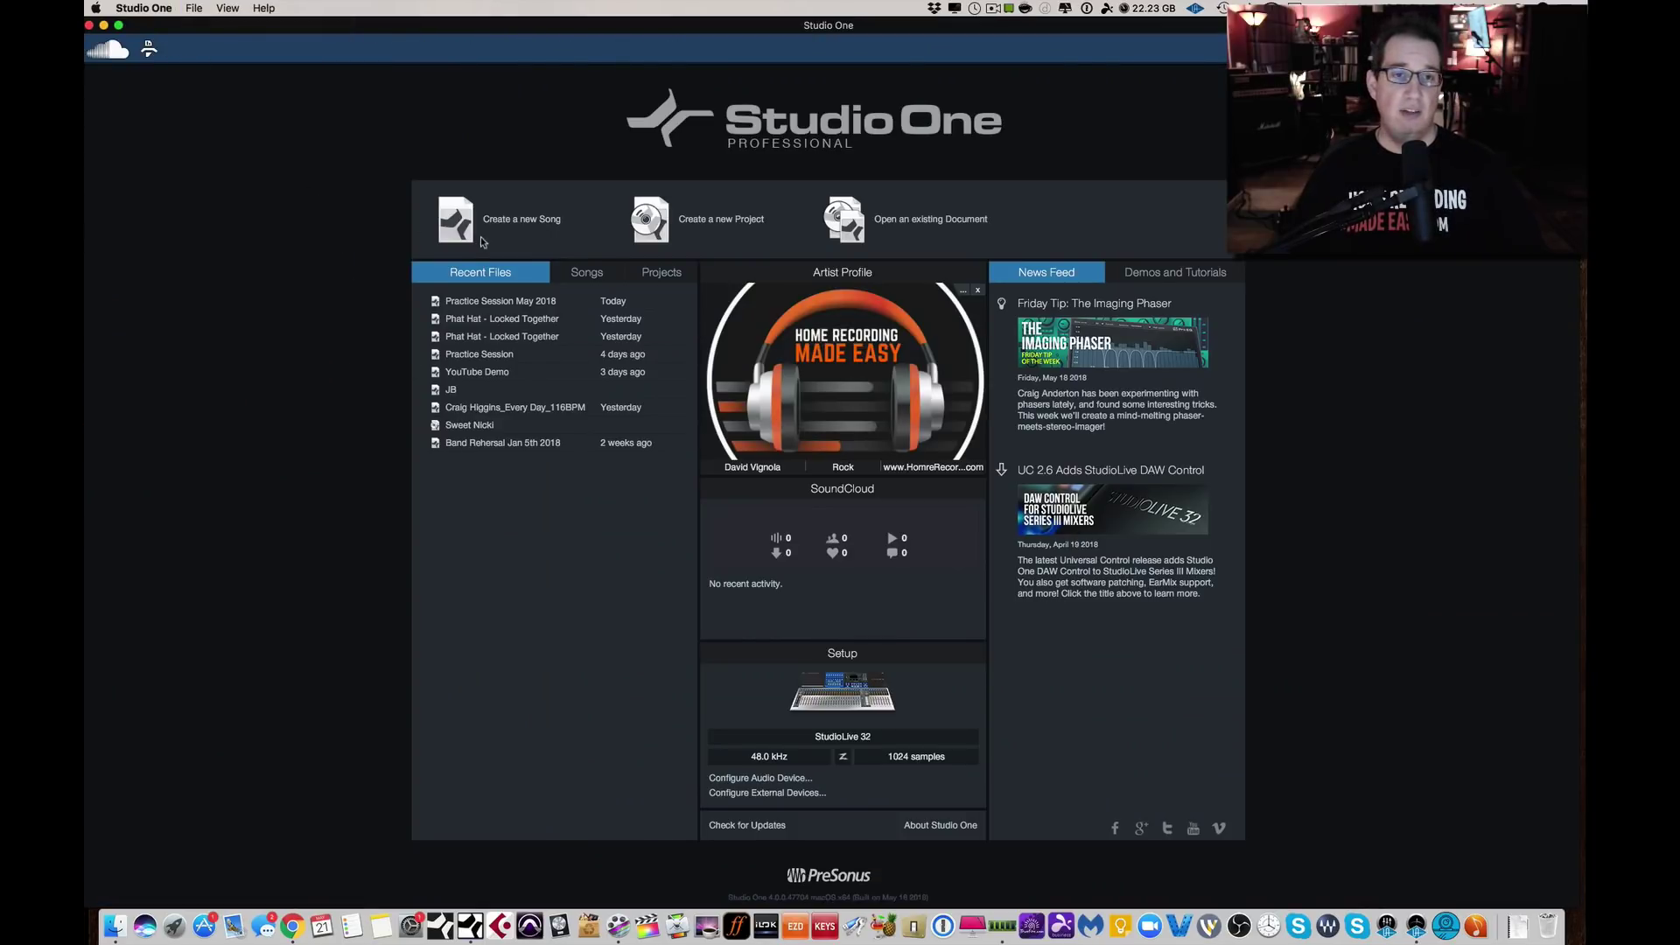
# Open Phat Hat Live 2017 from Studio One Songs > 2018 > Phat Hat - Assoc Grocers > Phat Hat Live 2017.
pyautogui.click(889, 224)
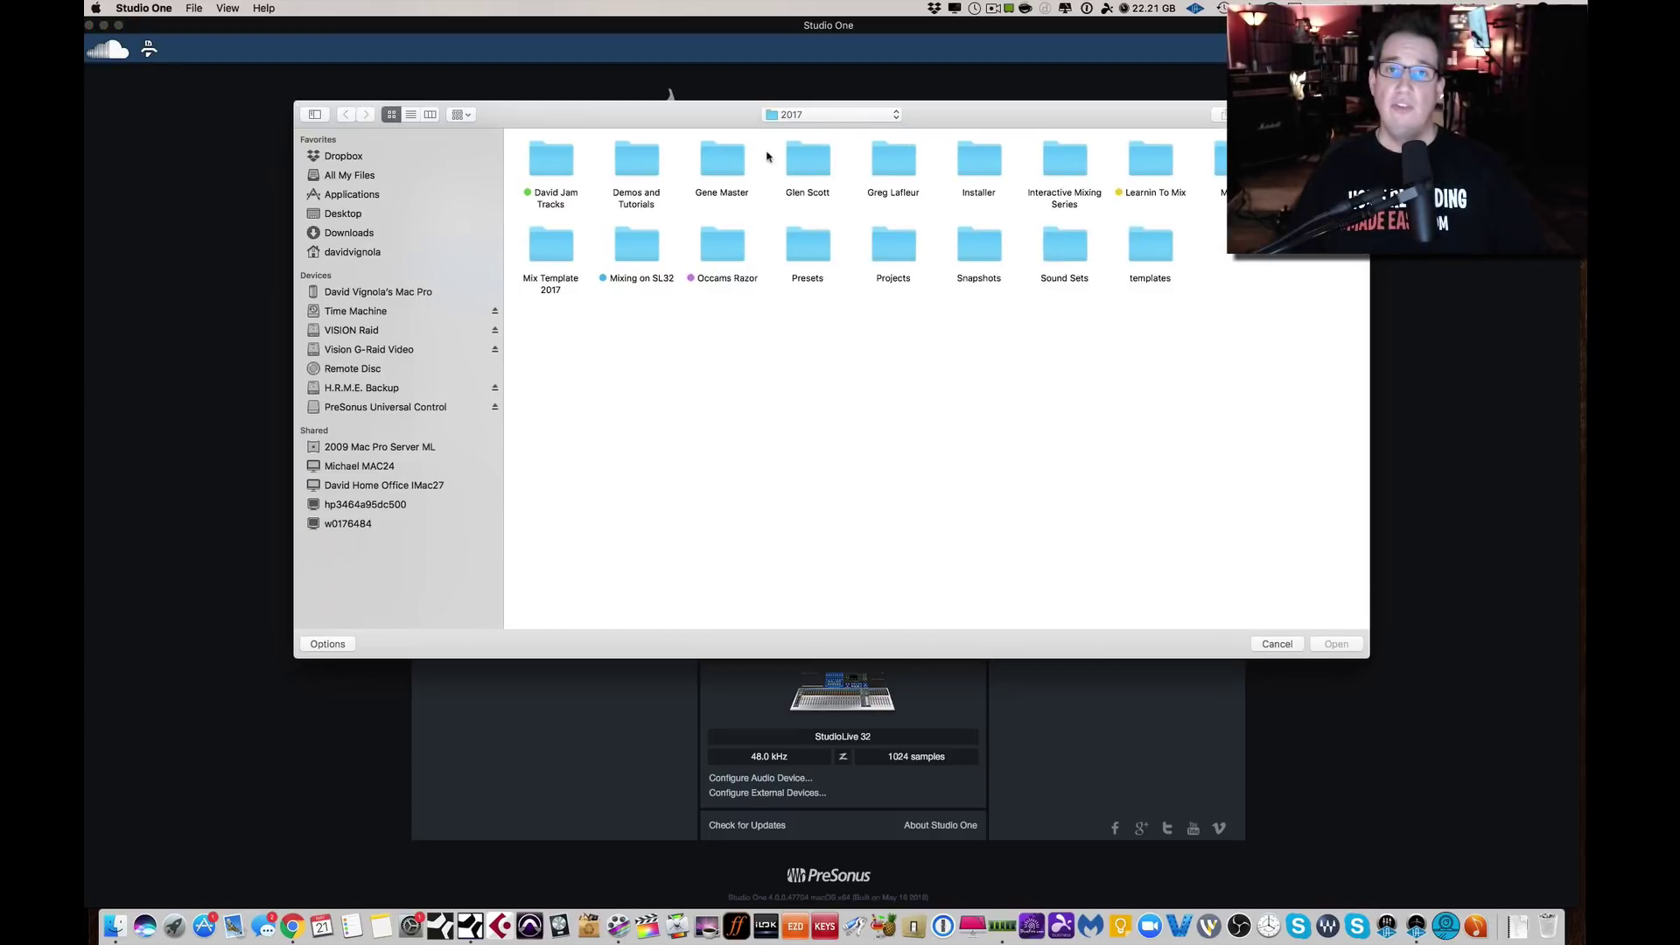
pyautogui.click(849, 112)
pyautogui.click(846, 129)
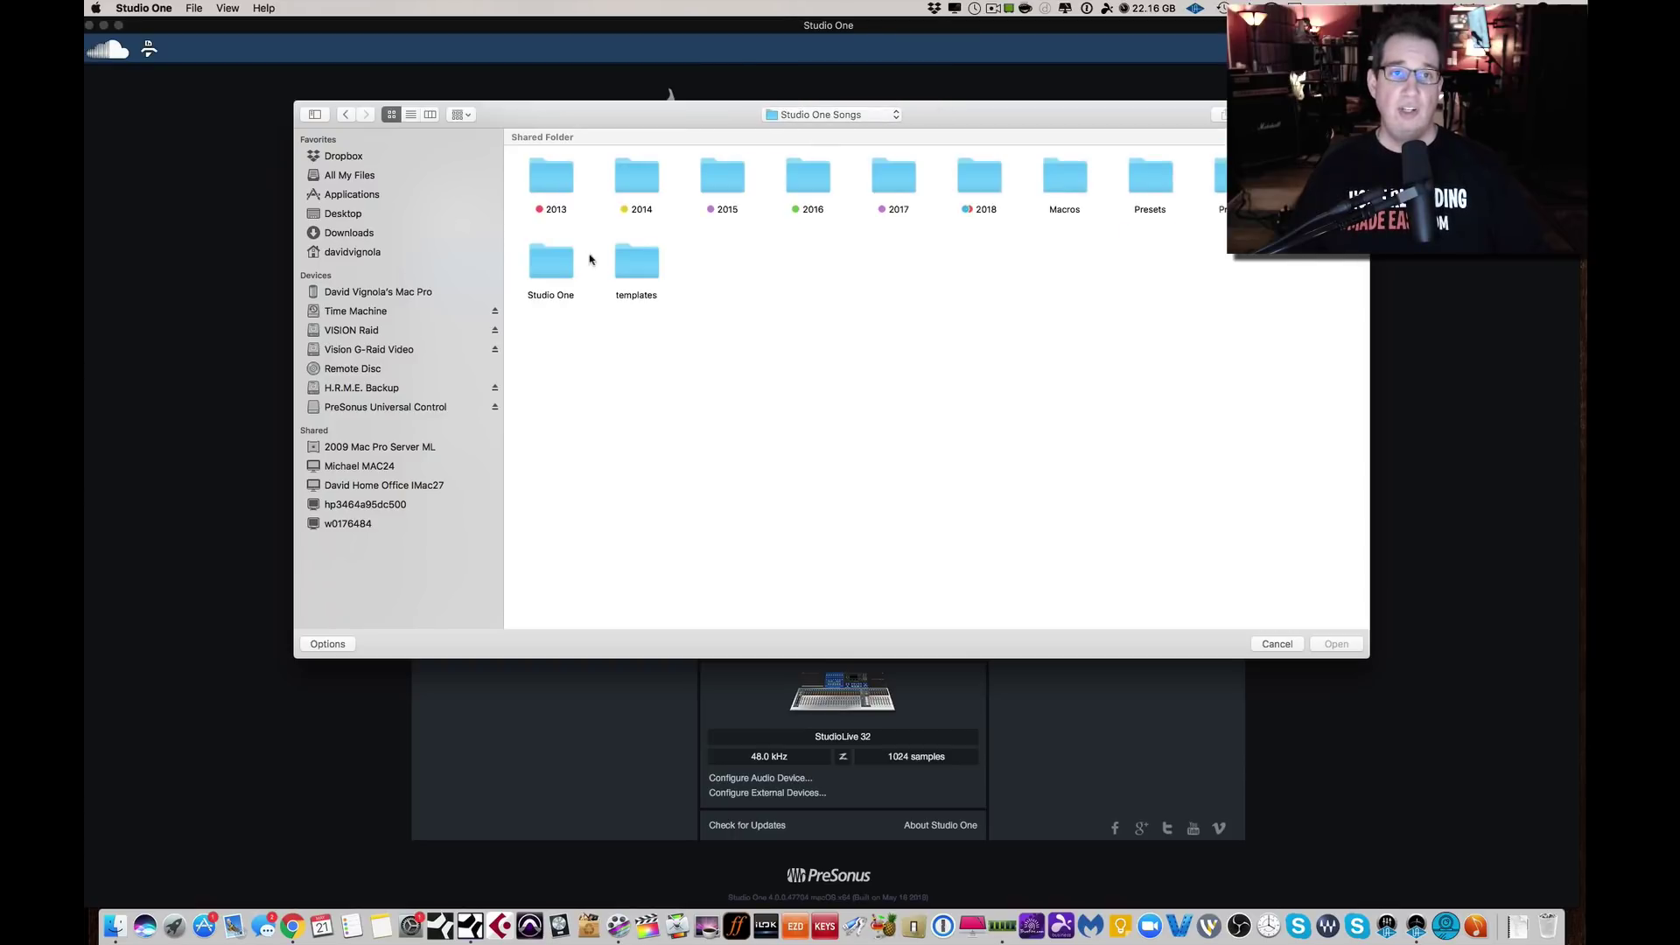
pyautogui.doubleClick(969, 173)
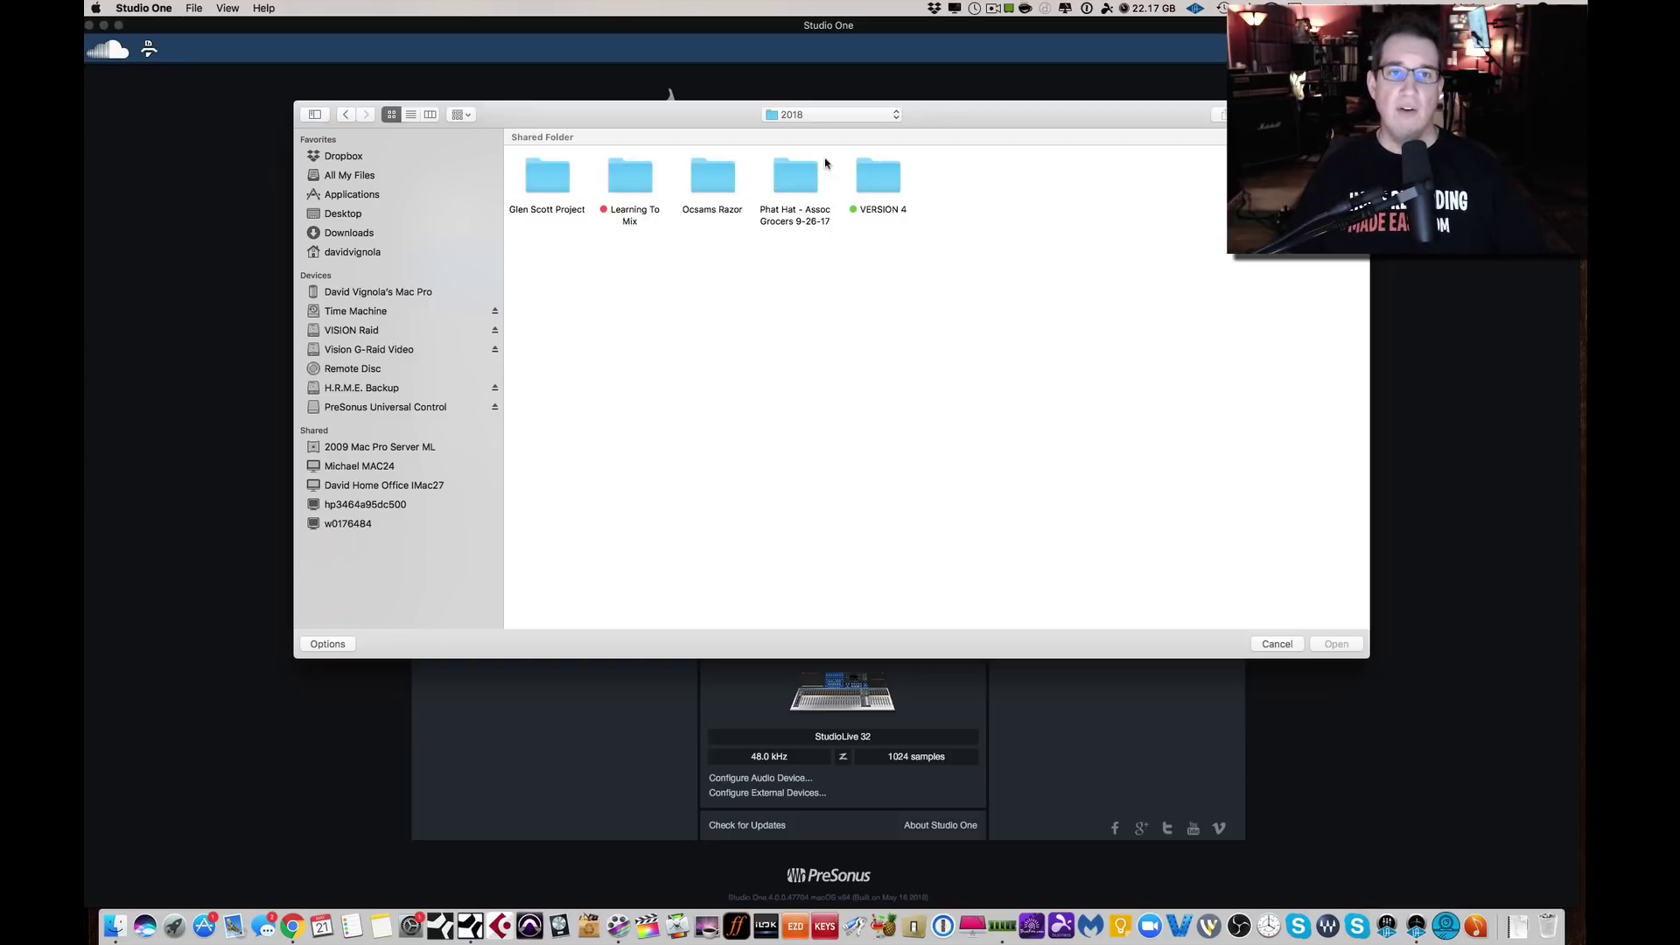
pyautogui.doubleClick(808, 178)
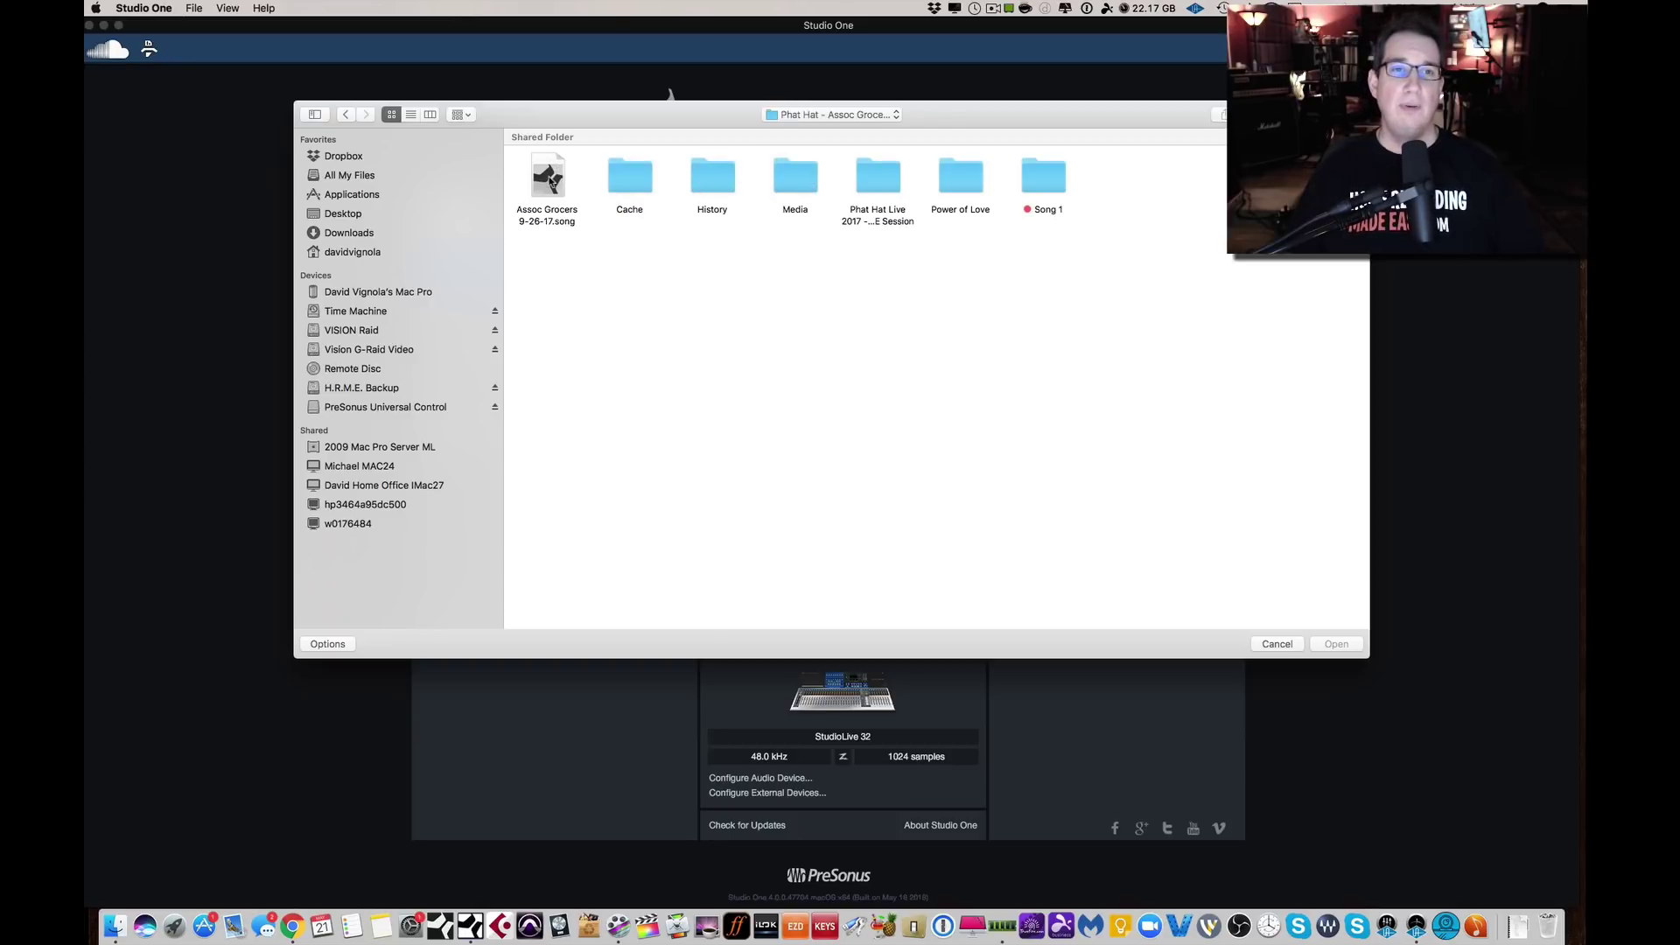
pyautogui.doubleClick(871, 190)
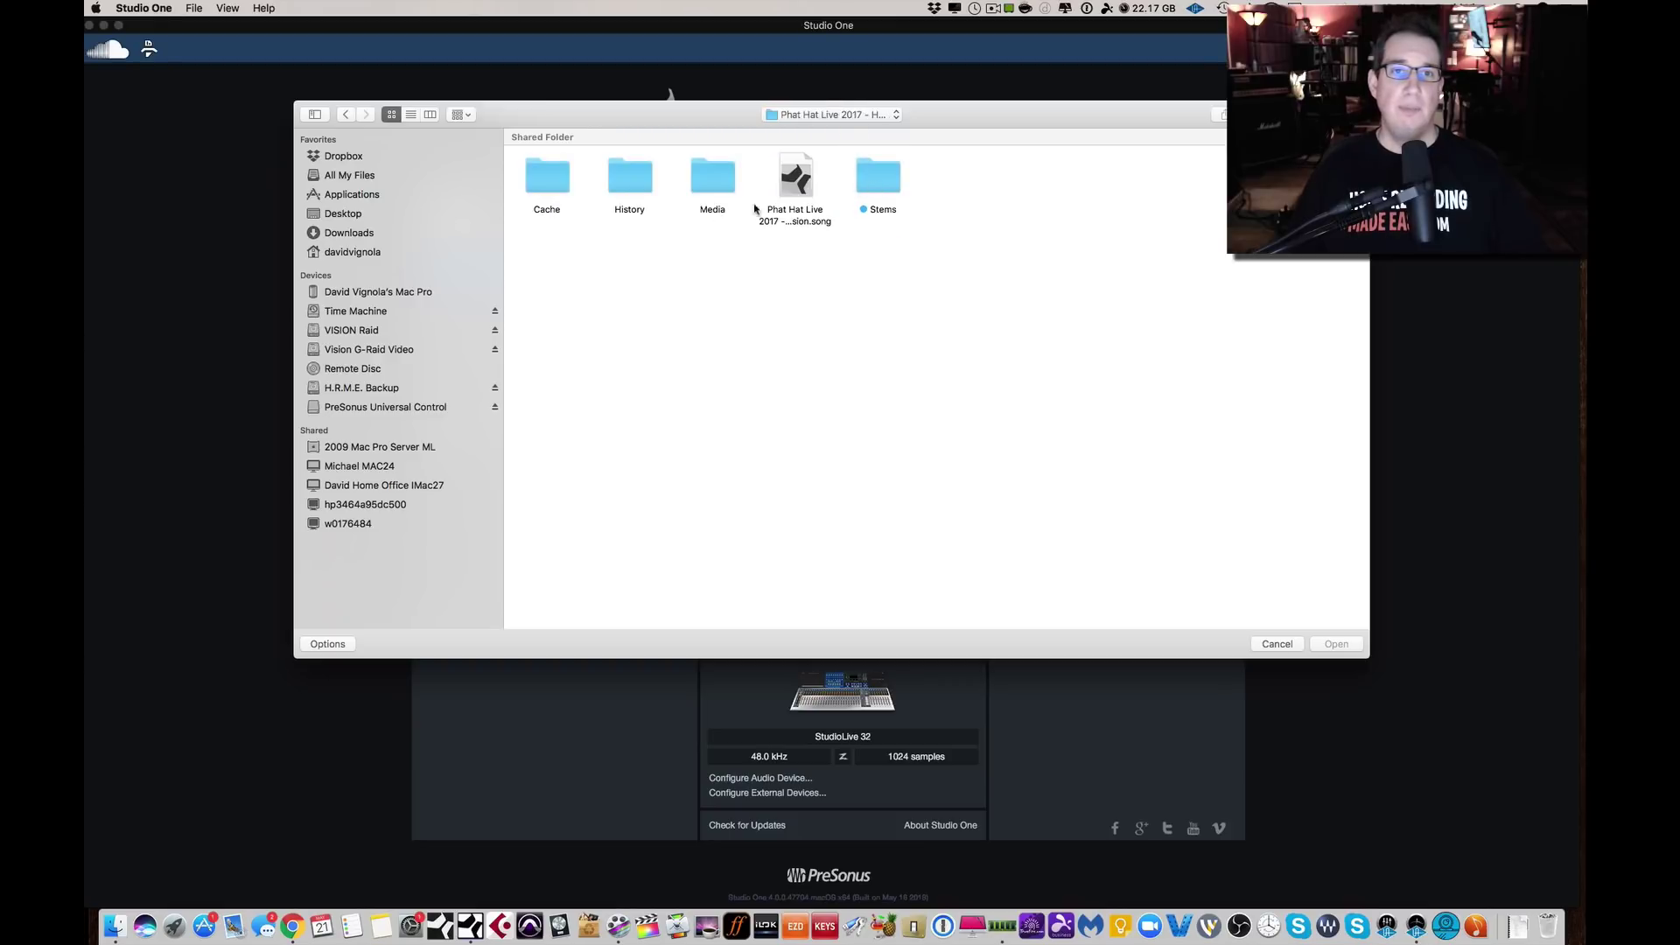
pyautogui.doubleClick(794, 177)
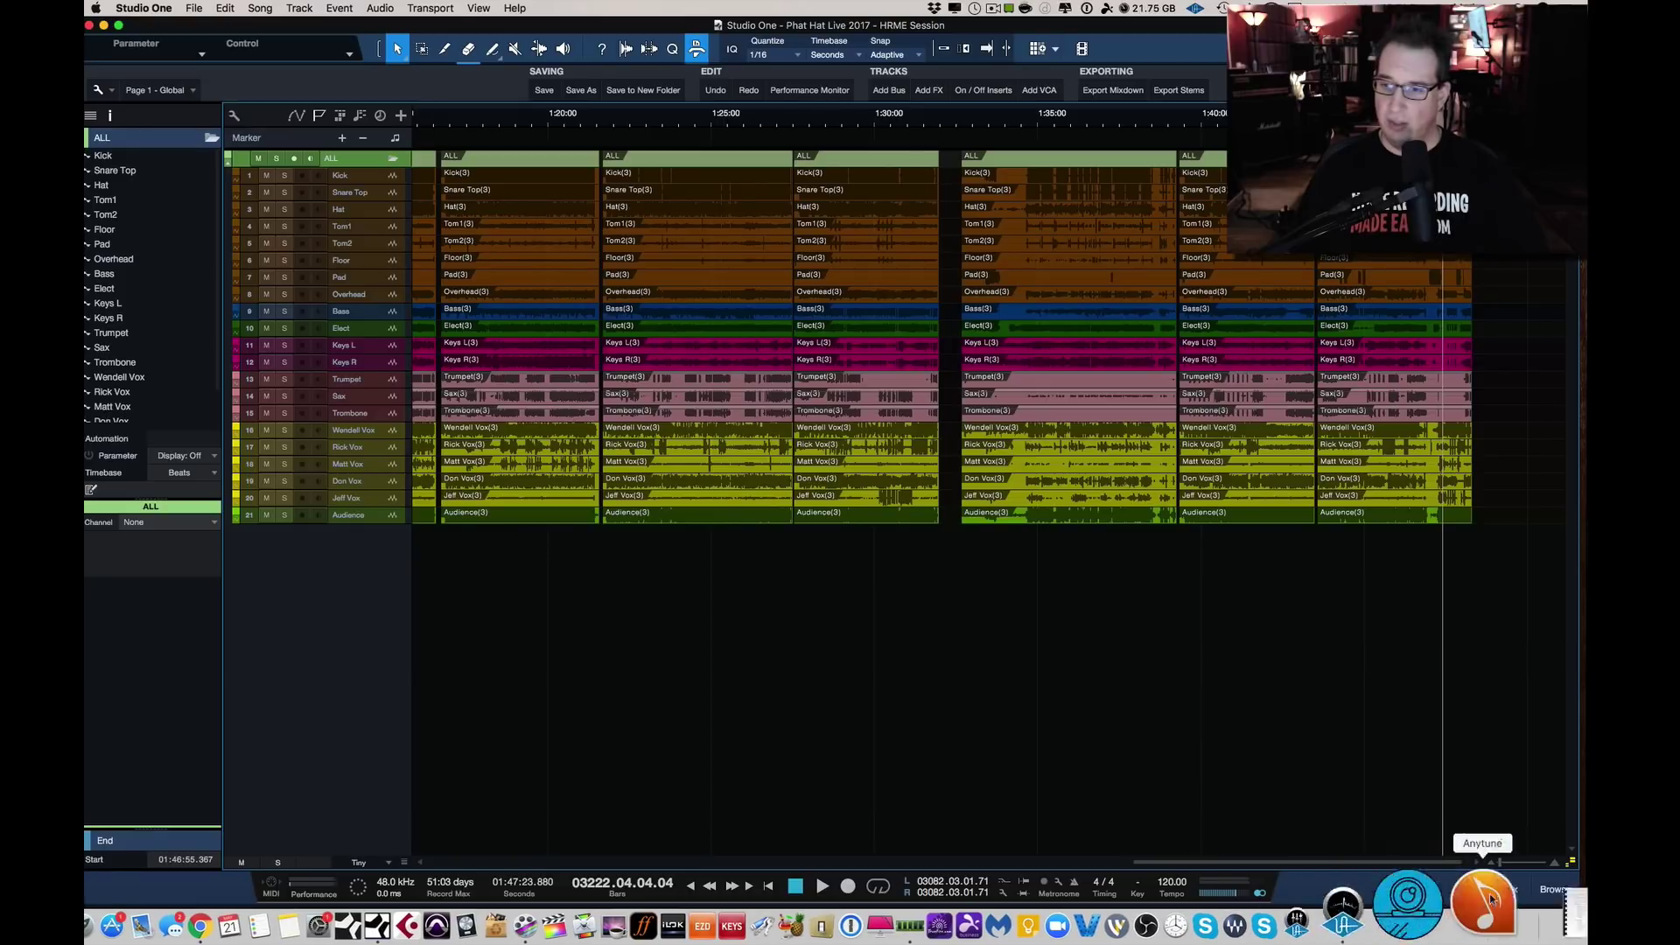
# Show the mixer enlarged to its routing rows, then attempt a File > Save, raising the older-version warning.
pyautogui.click(1509, 886)
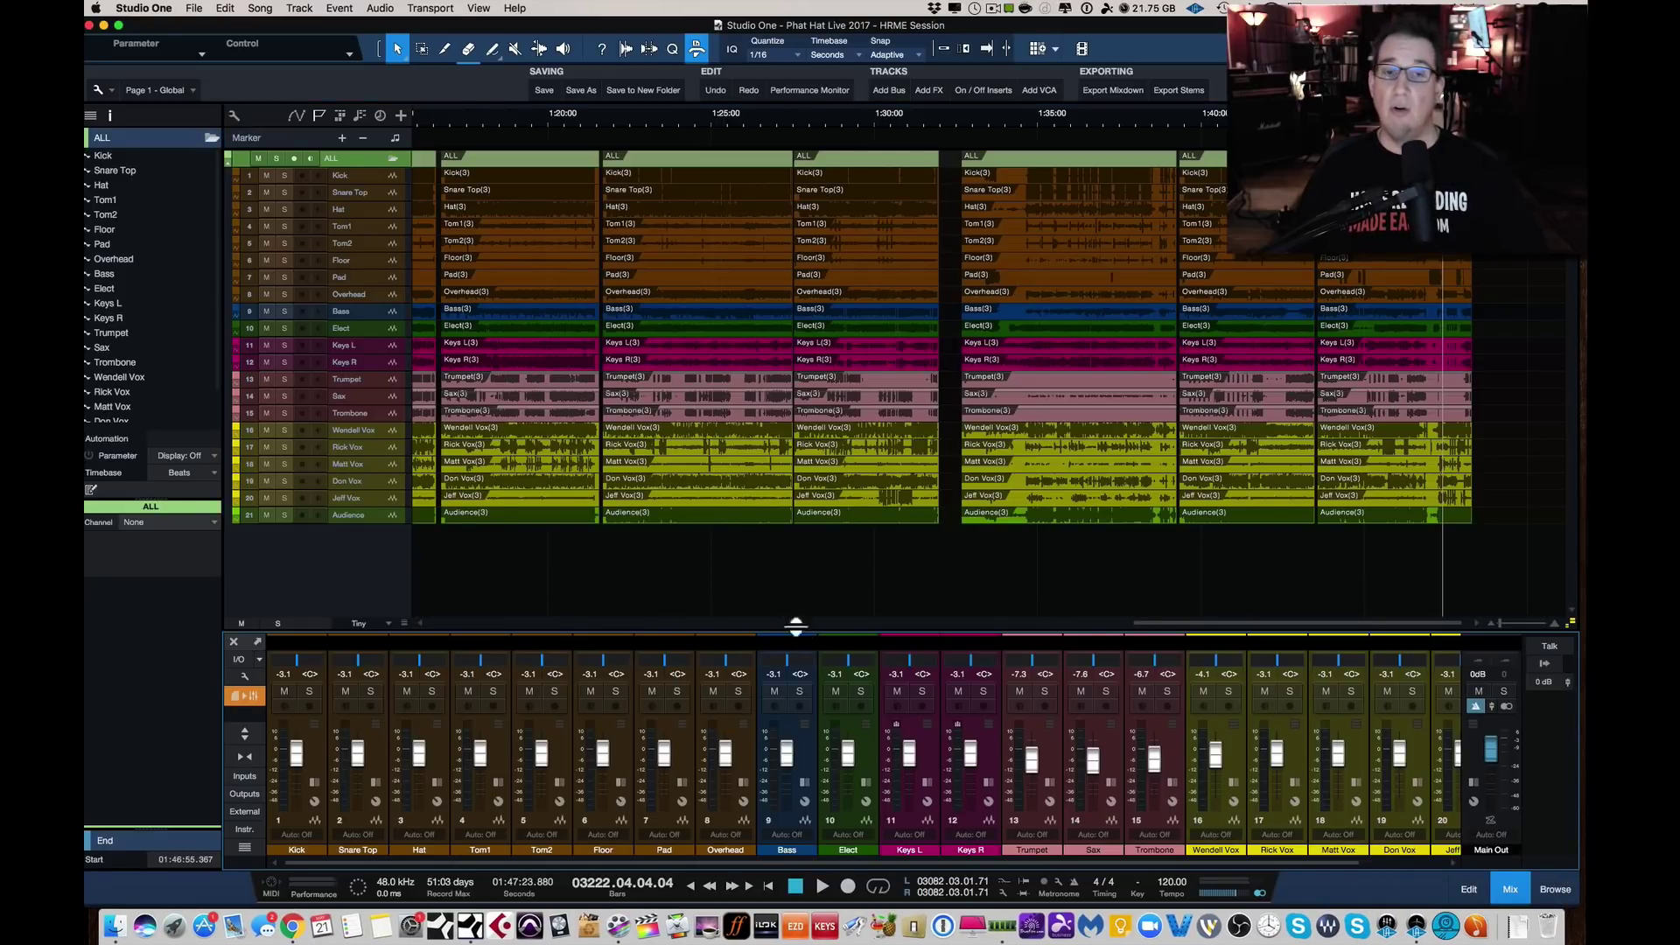
pyautogui.moveTo(789, 626); pyautogui.dragTo(783, 576)
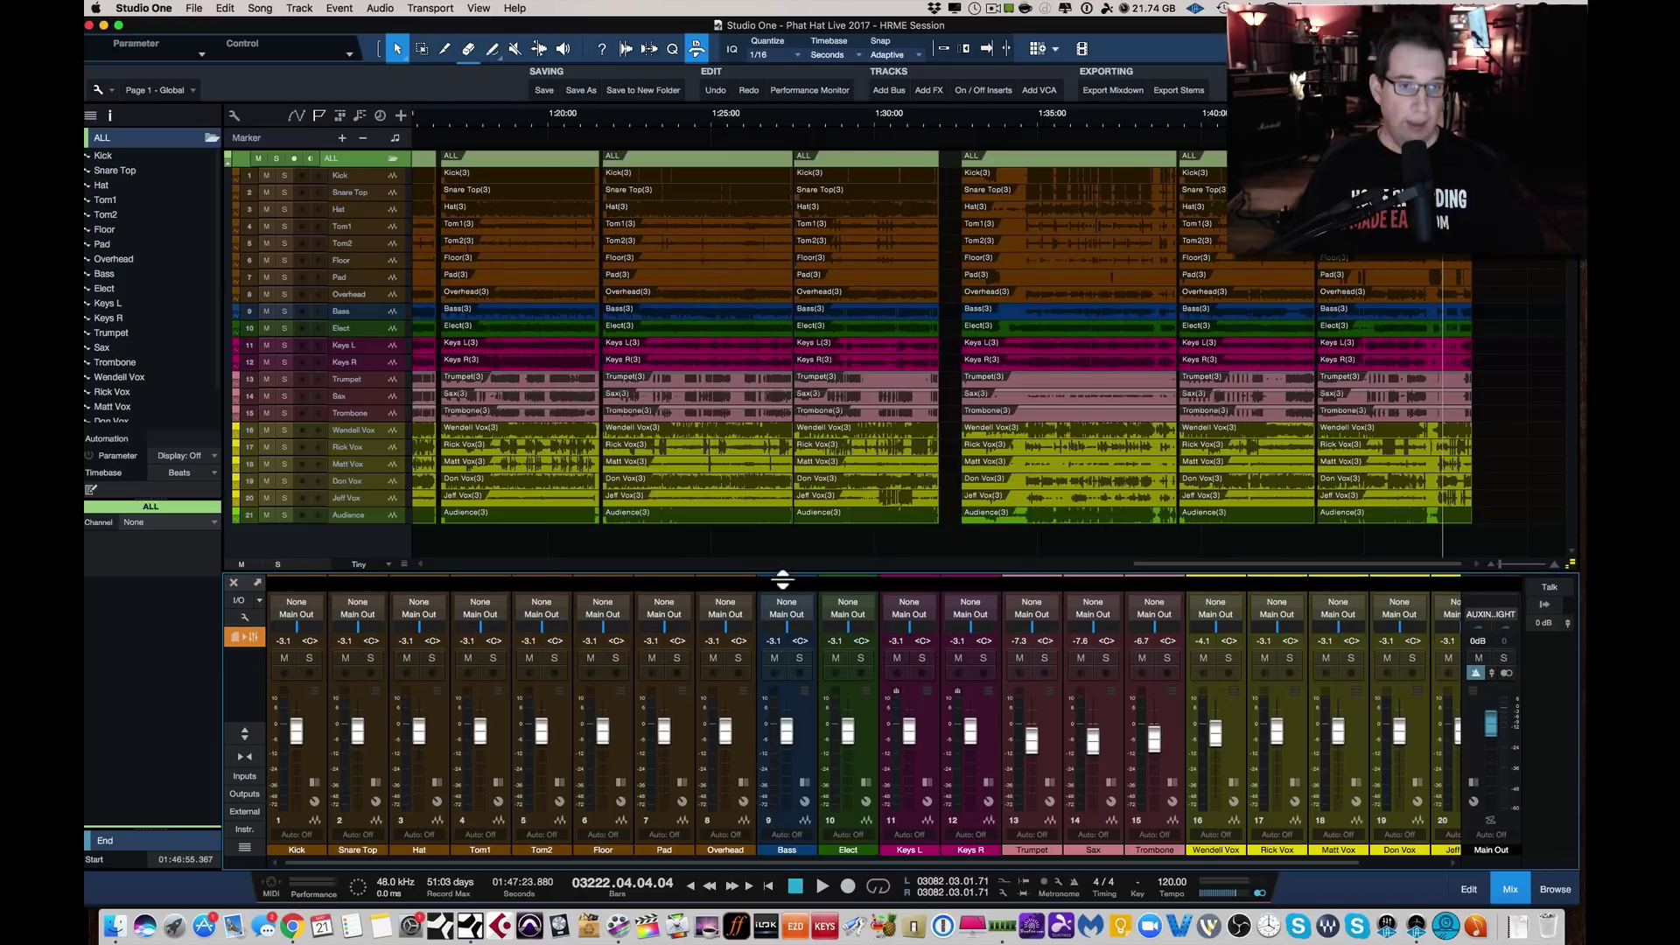
pyautogui.click(193, 7)
pyautogui.click(219, 159)
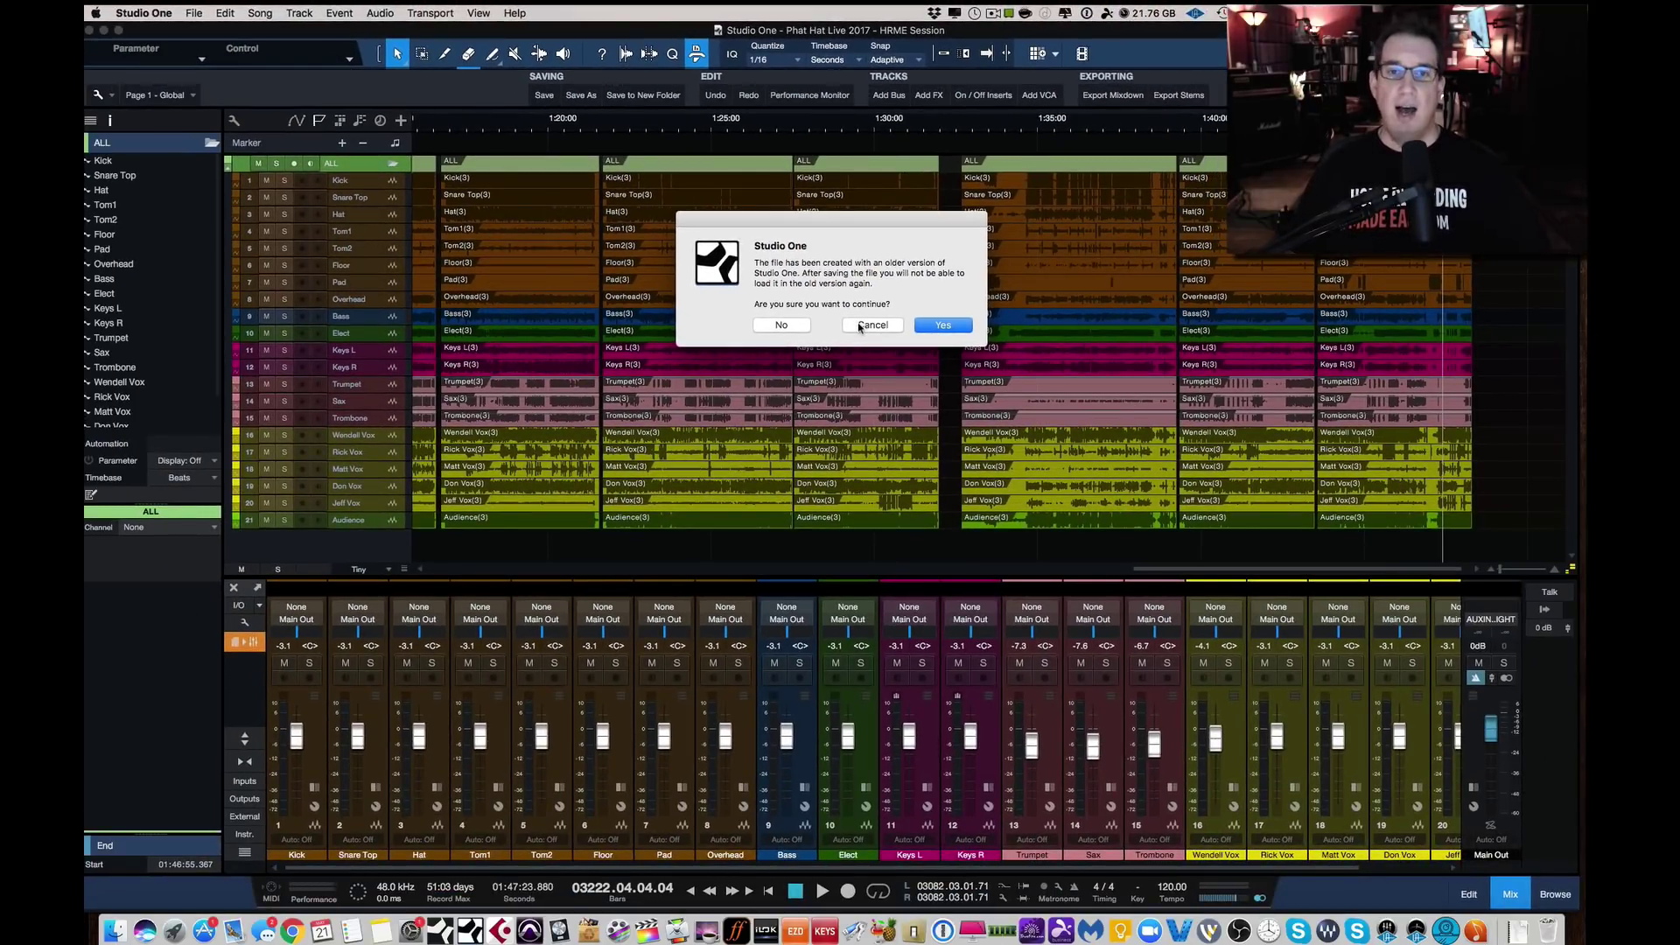
# Cancel the older-version warning, then cancel Save to New Folder, leaving Phat Hat Live 2017 unsaved.
pyautogui.click(860, 325)
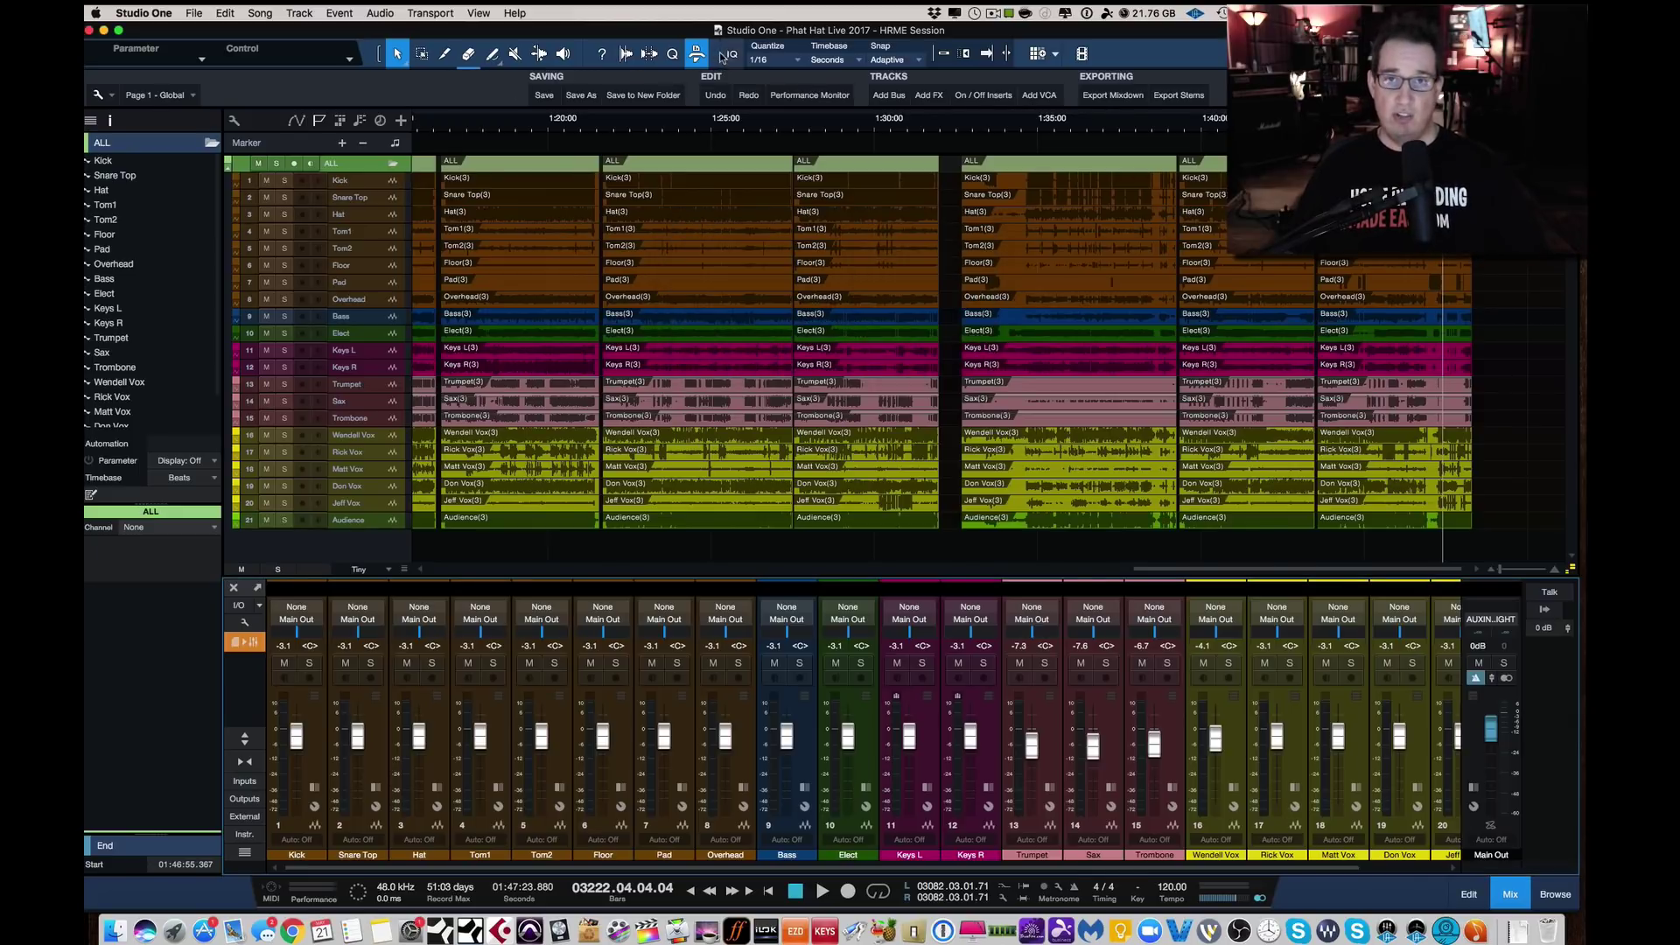
pyautogui.click(192, 13)
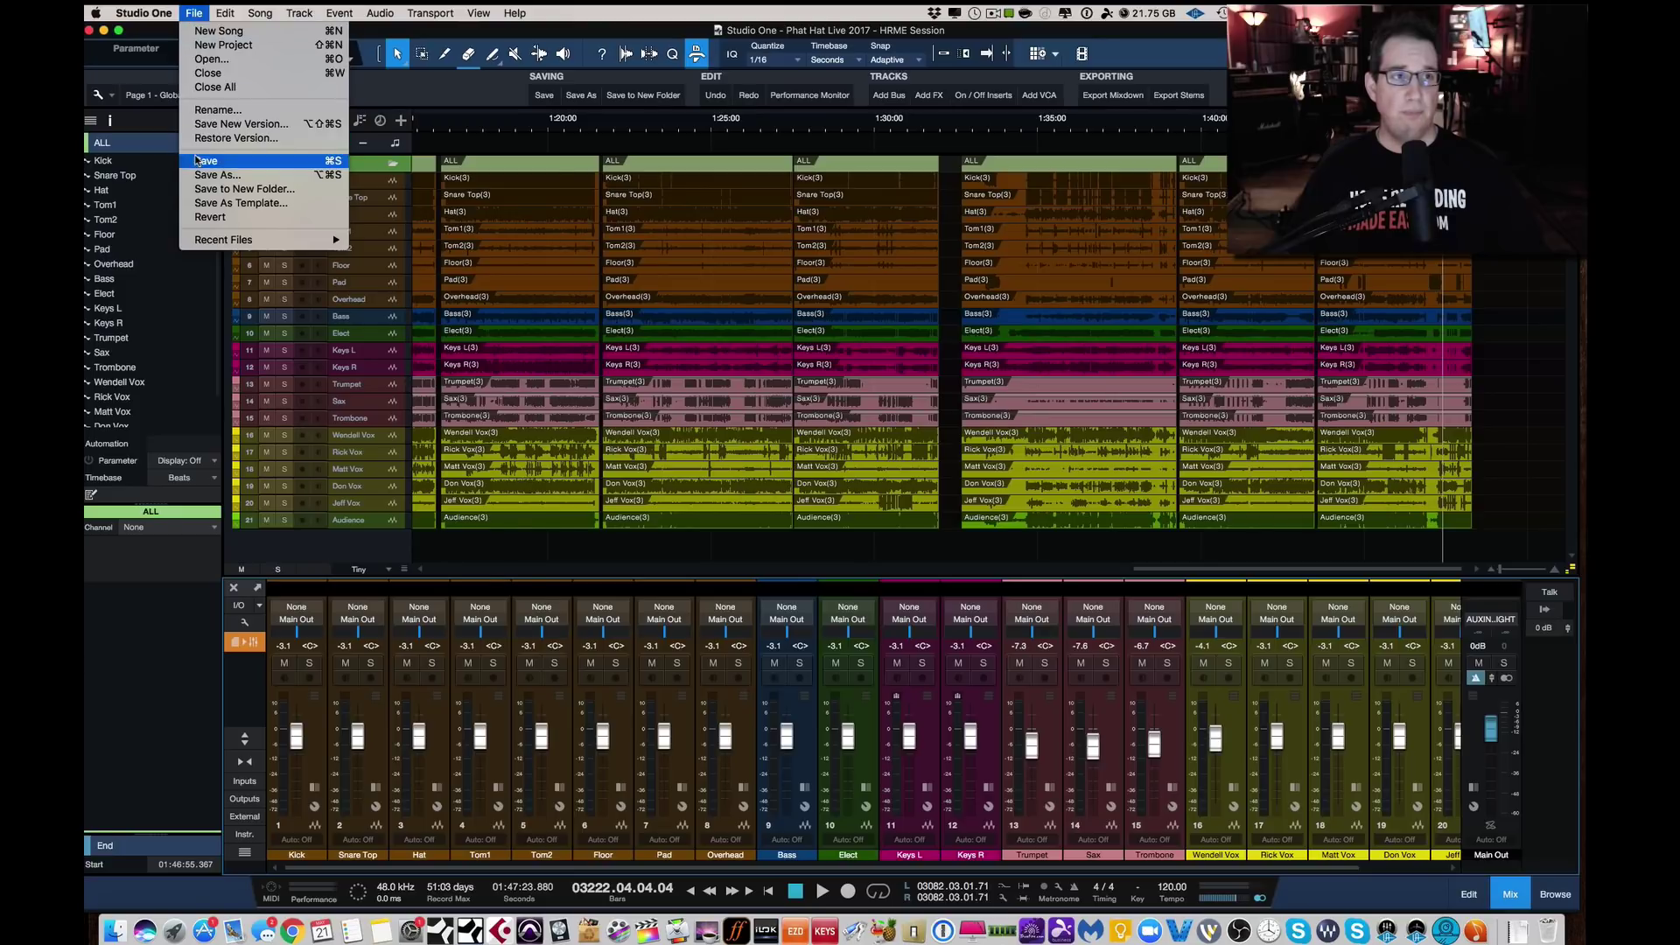
pyautogui.click(208, 190)
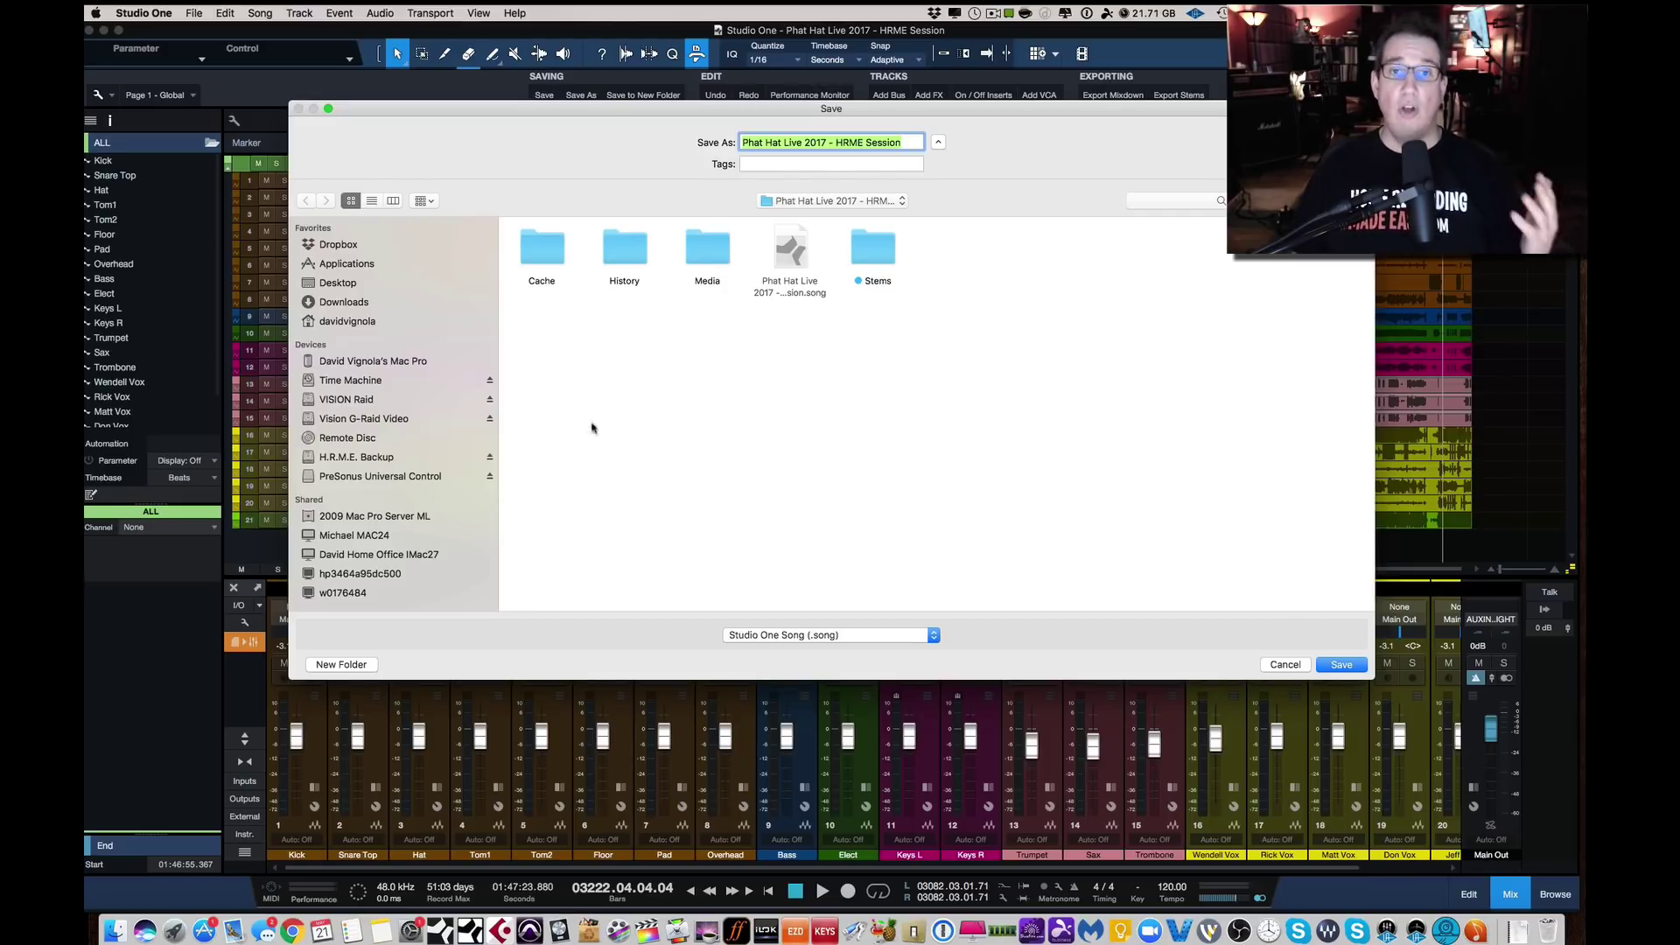
pyautogui.click(1284, 664)
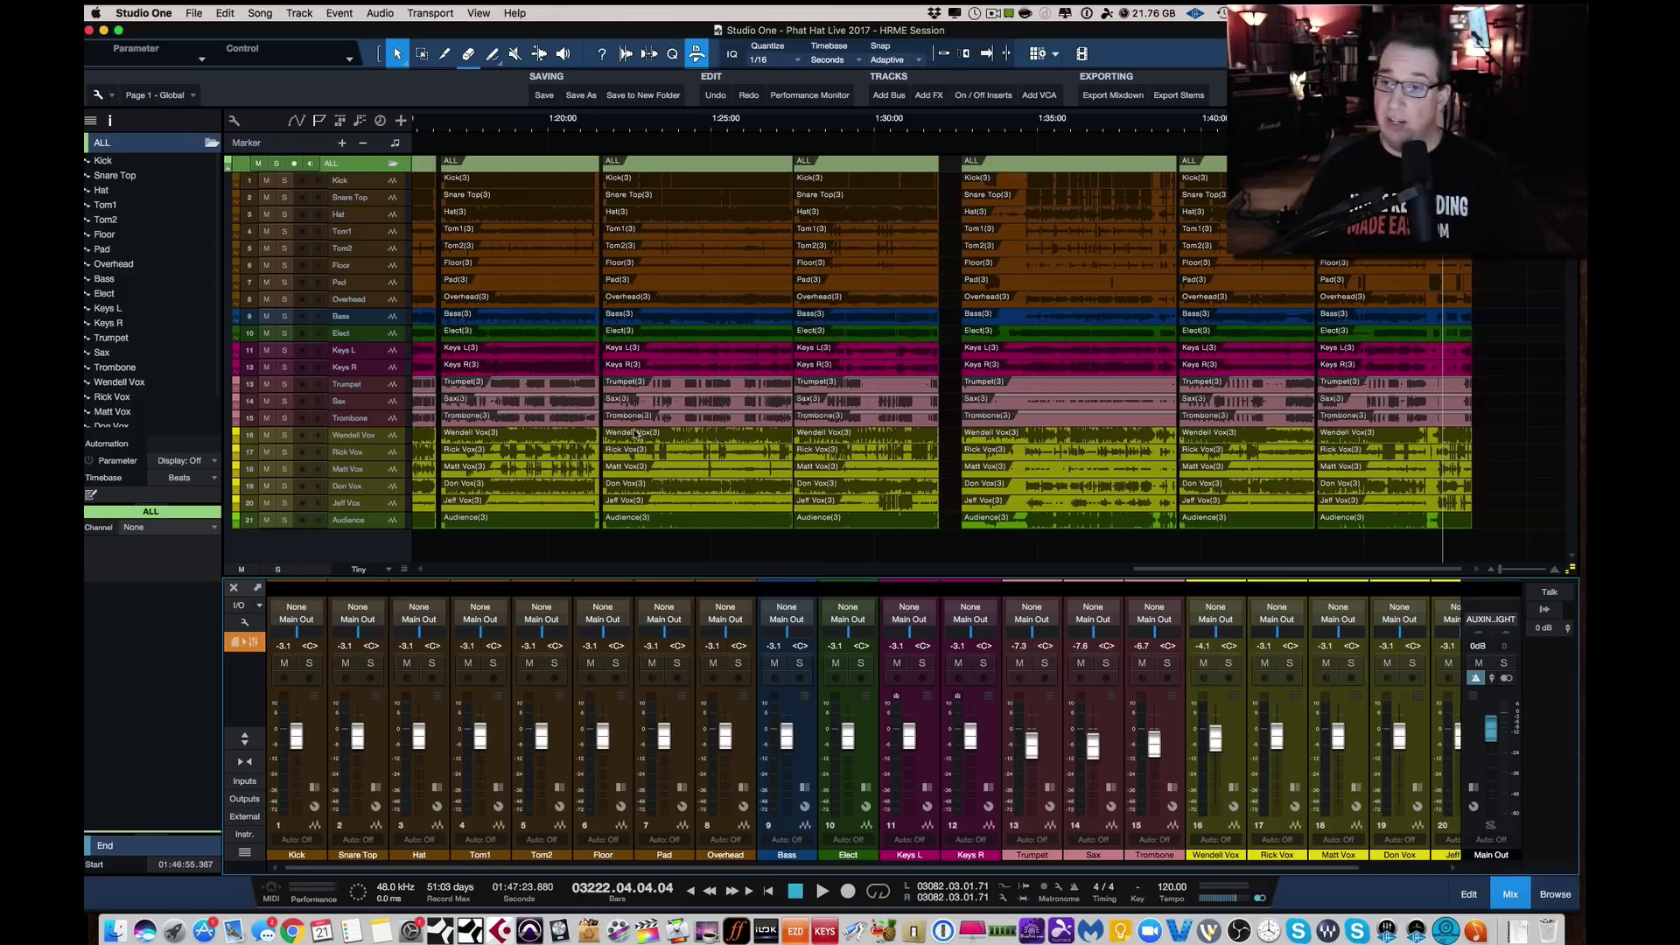
pyautogui.click(1555, 894)
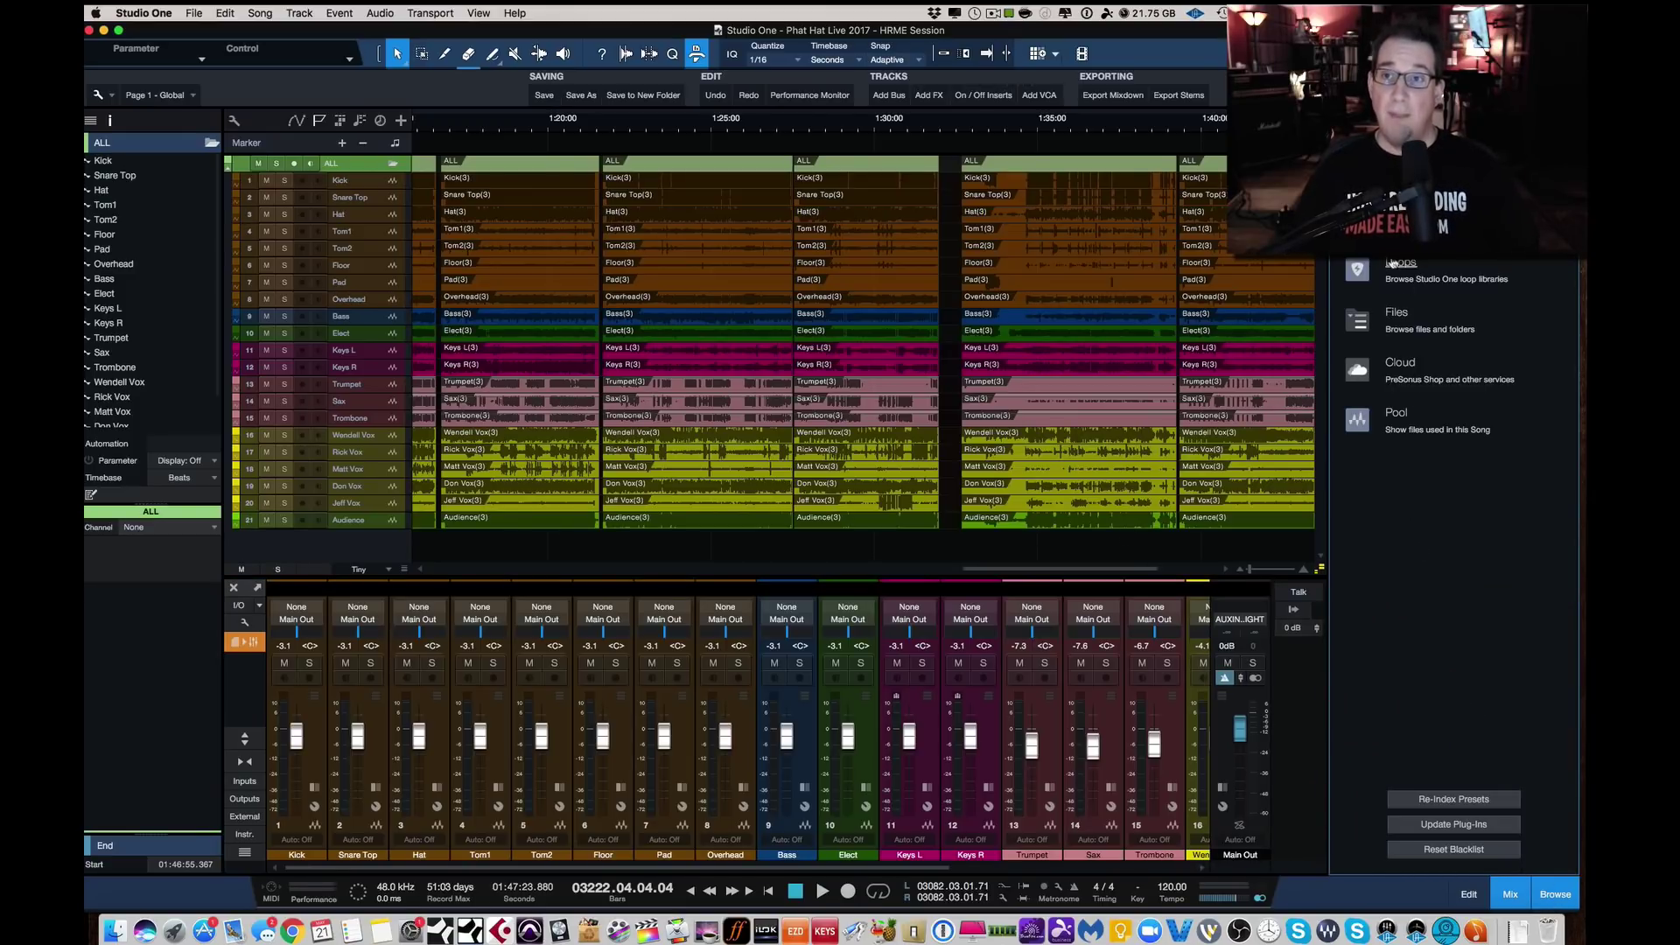
pyautogui.click(1400, 211)
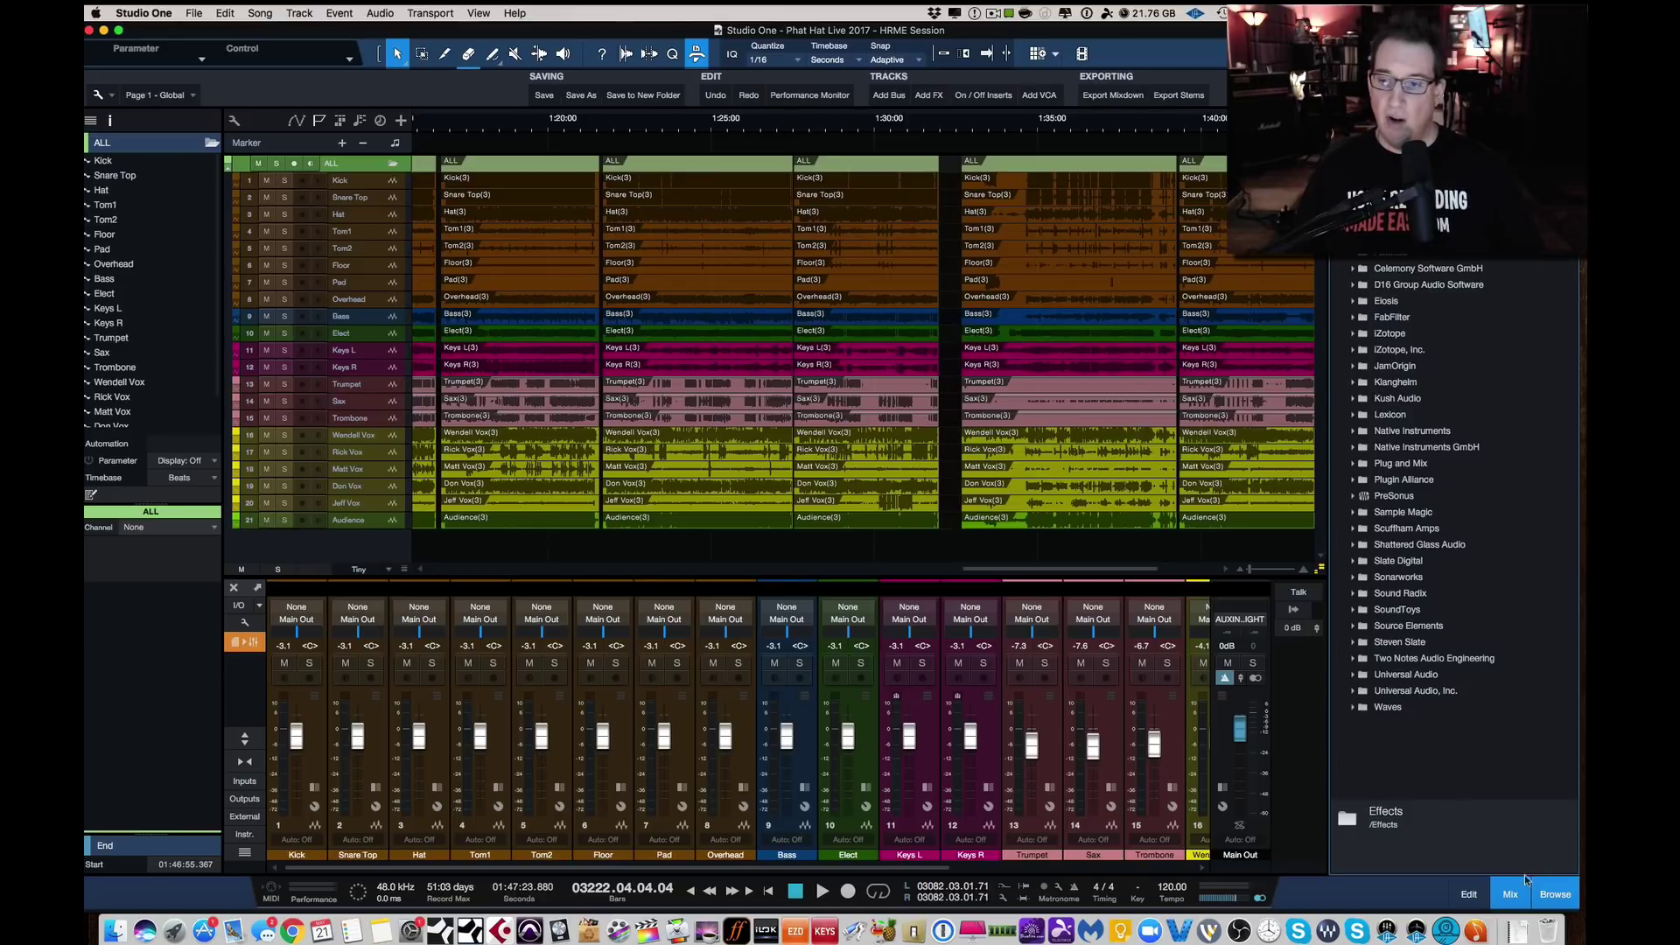
pyautogui.click(1549, 889)
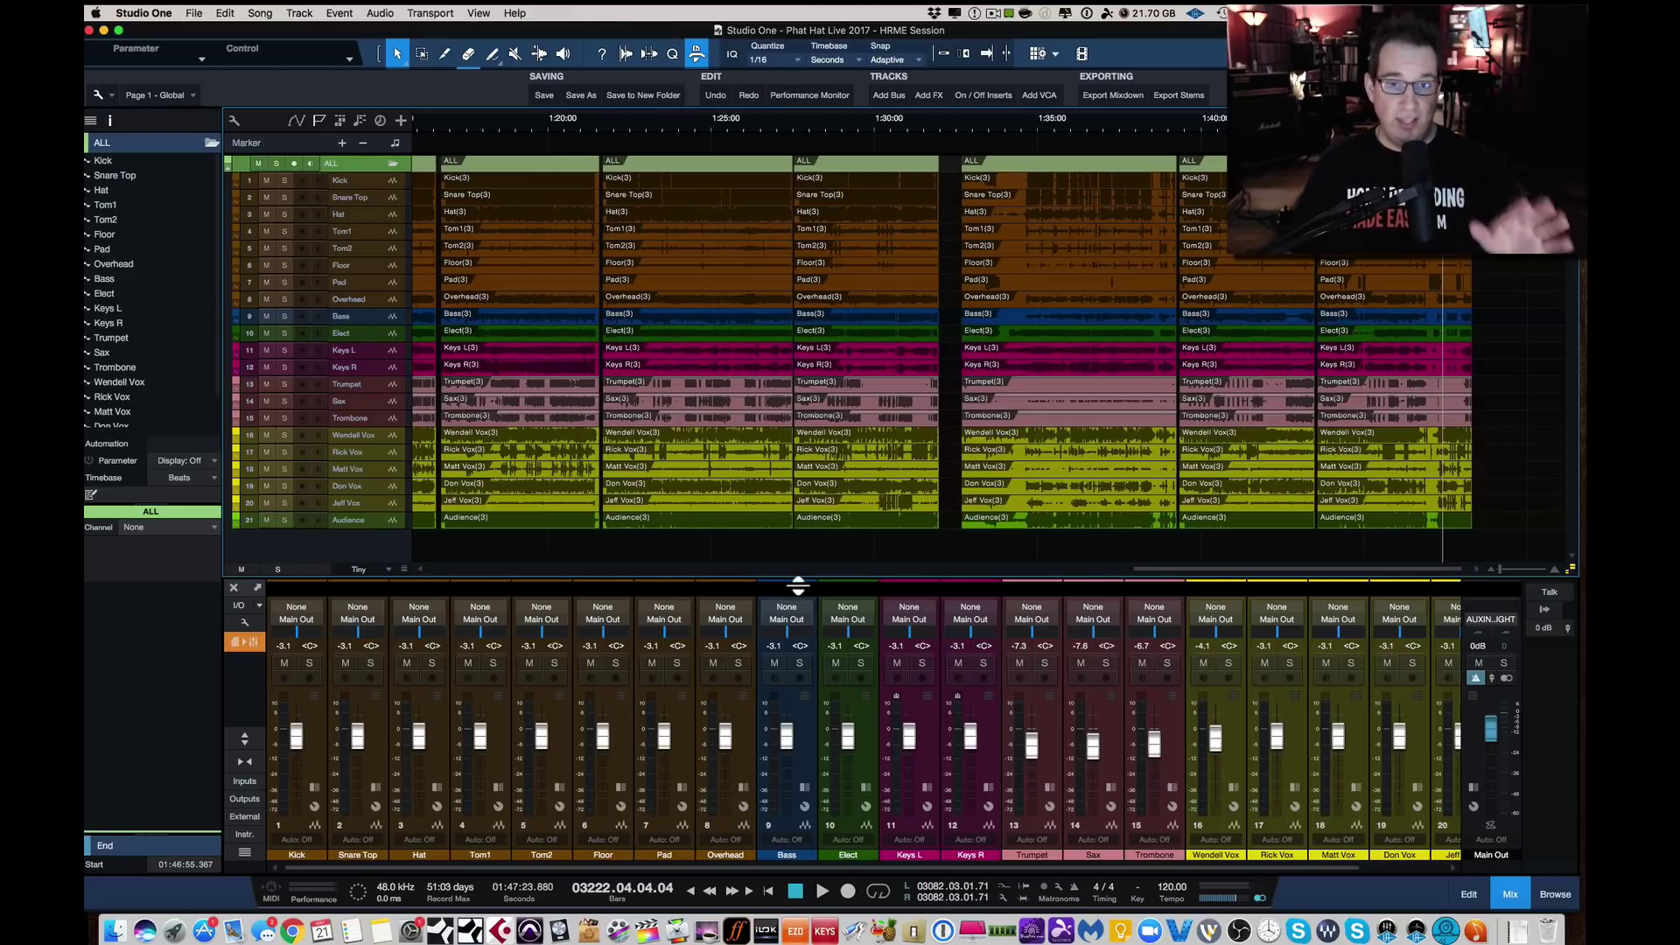
pyautogui.moveTo(797, 585)
pyautogui.mouseDown()
pyautogui.moveTo(795, 569)
pyautogui.moveTo(790, 605)
pyautogui.mouseUp()
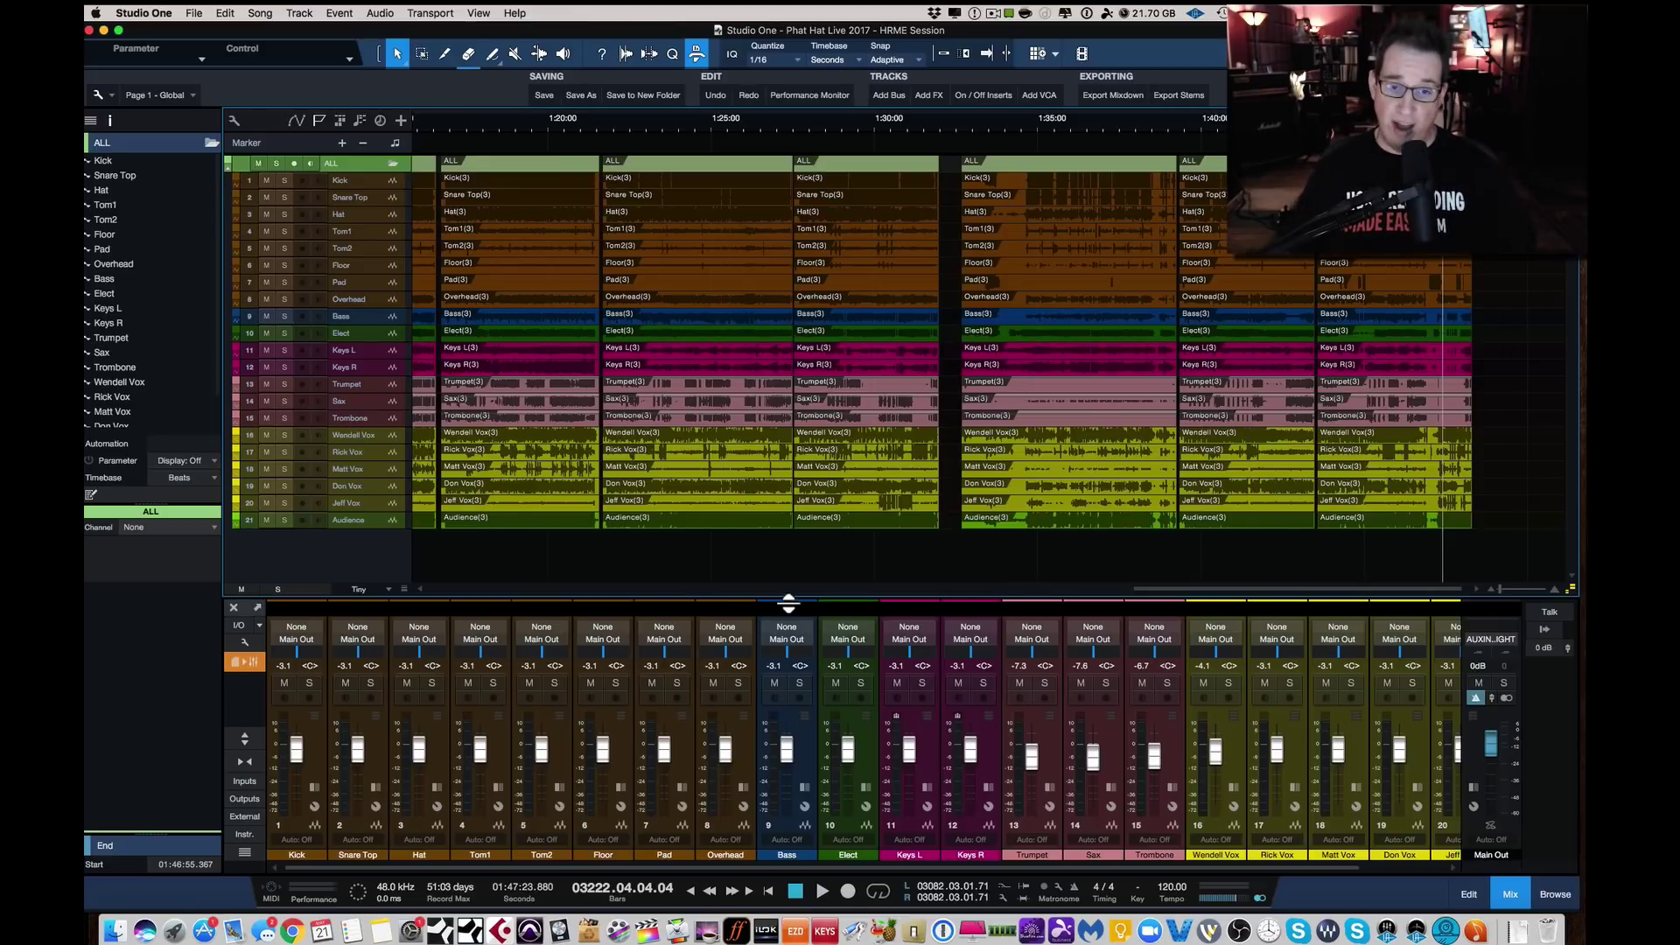
# With Bass selected, make the mixer console taller and enable Show channel notes in the wrench menu.
pyautogui.click(775, 617)
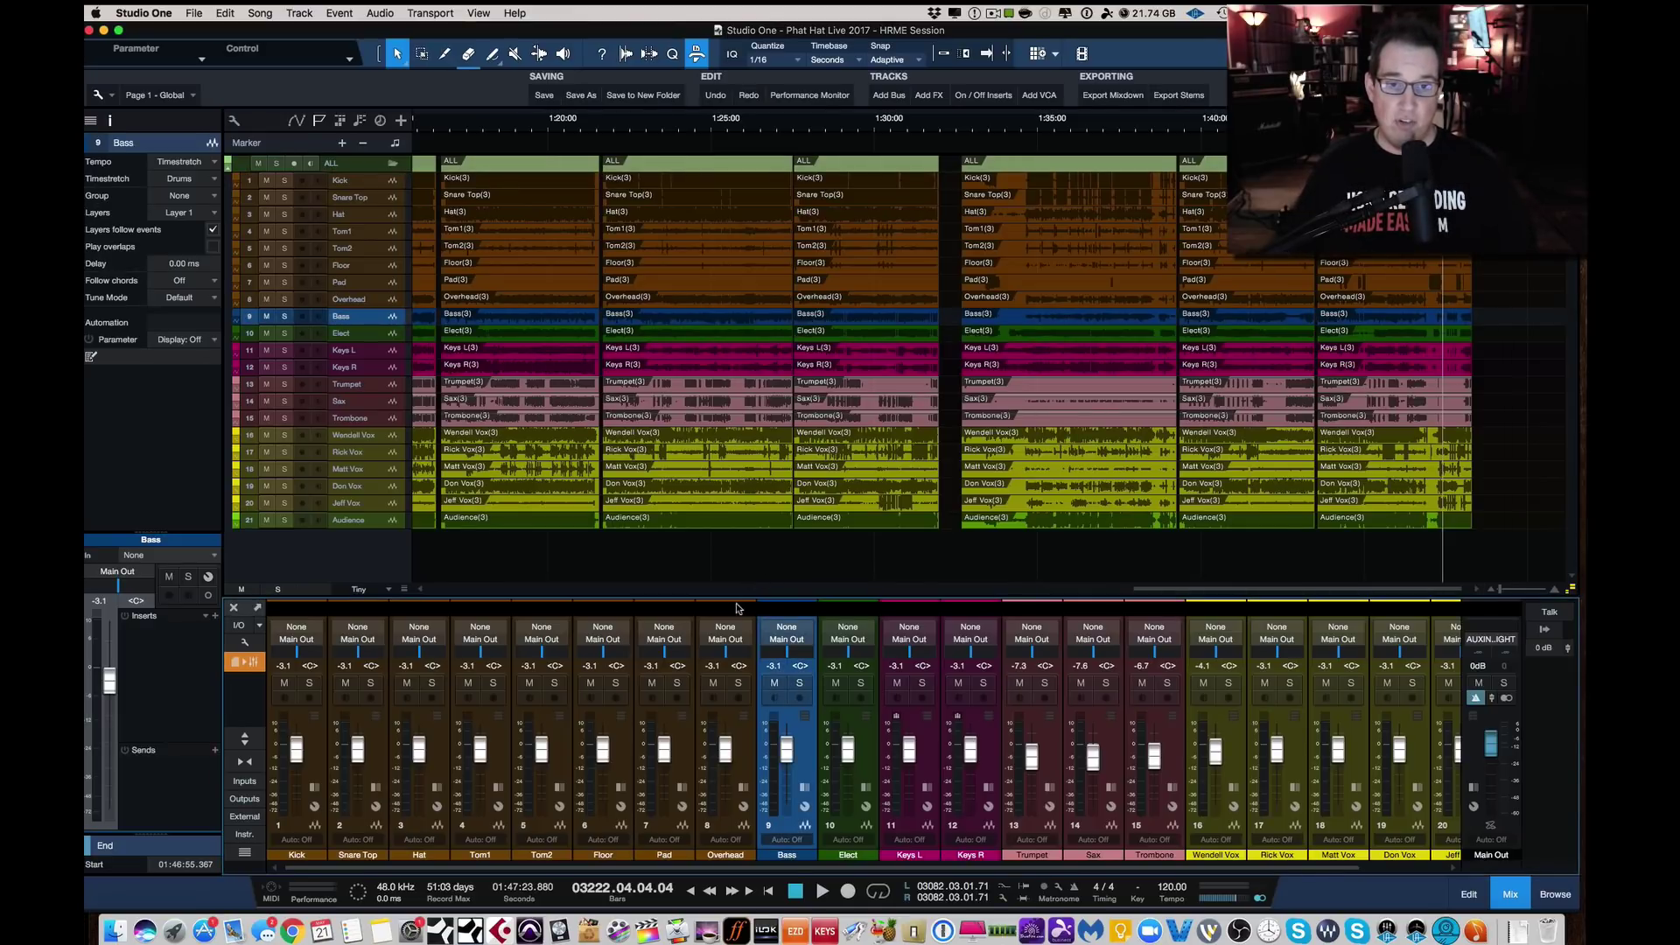
pyautogui.moveTo(743, 600); pyautogui.dragTo(734, 544)
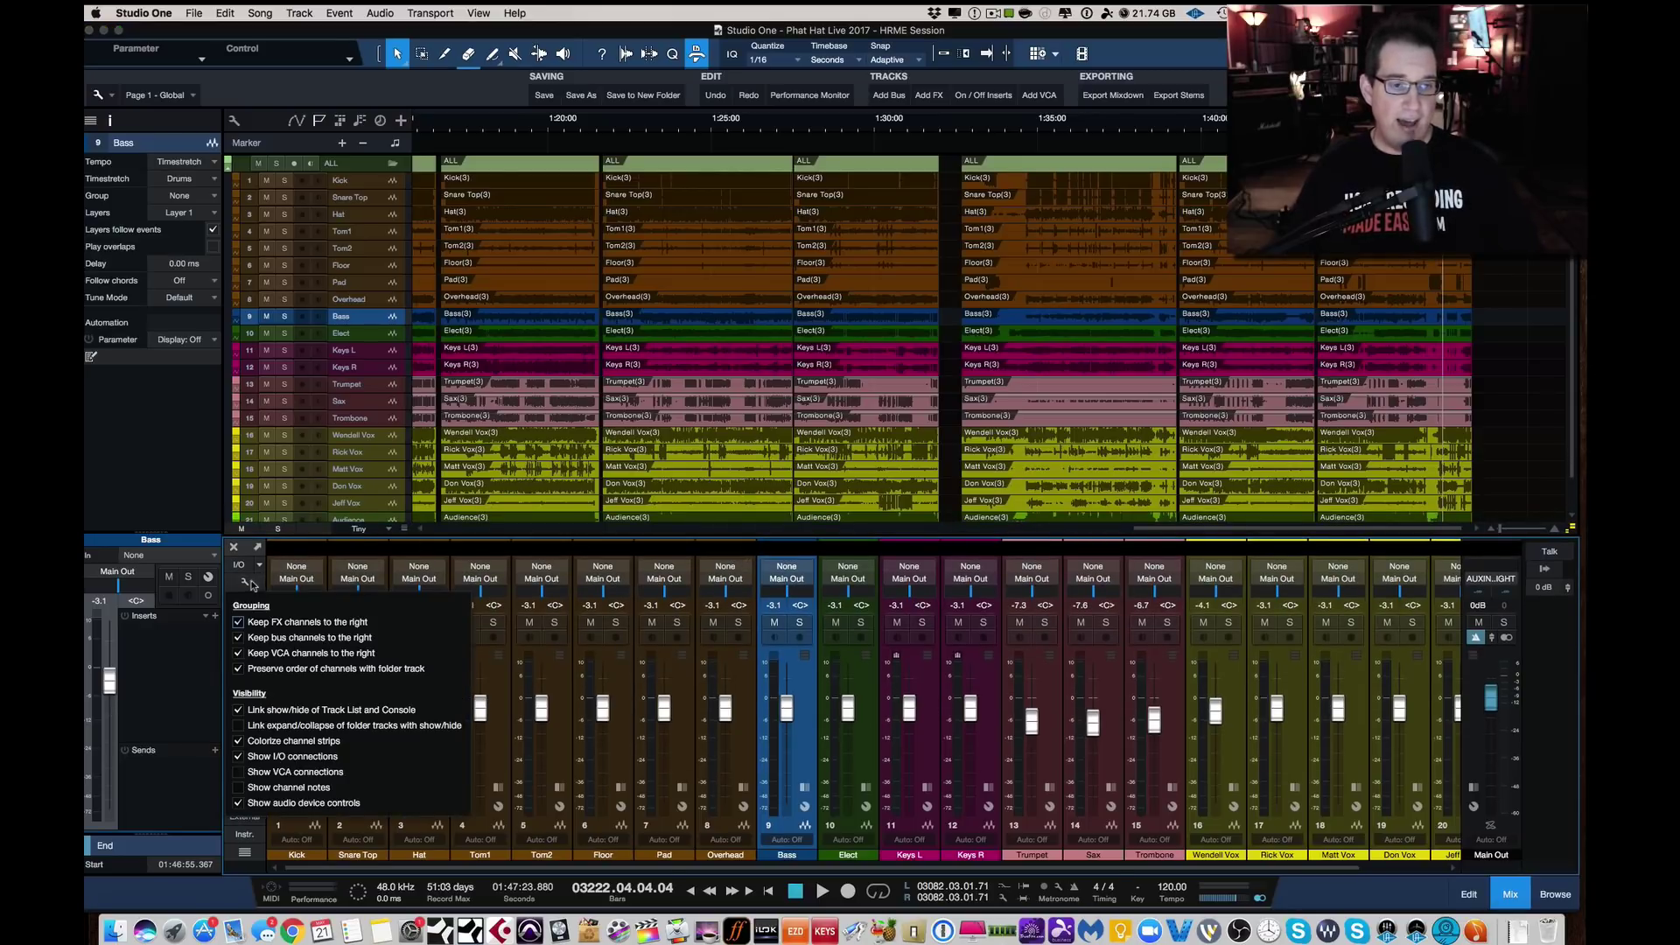
pyautogui.click(245, 582)
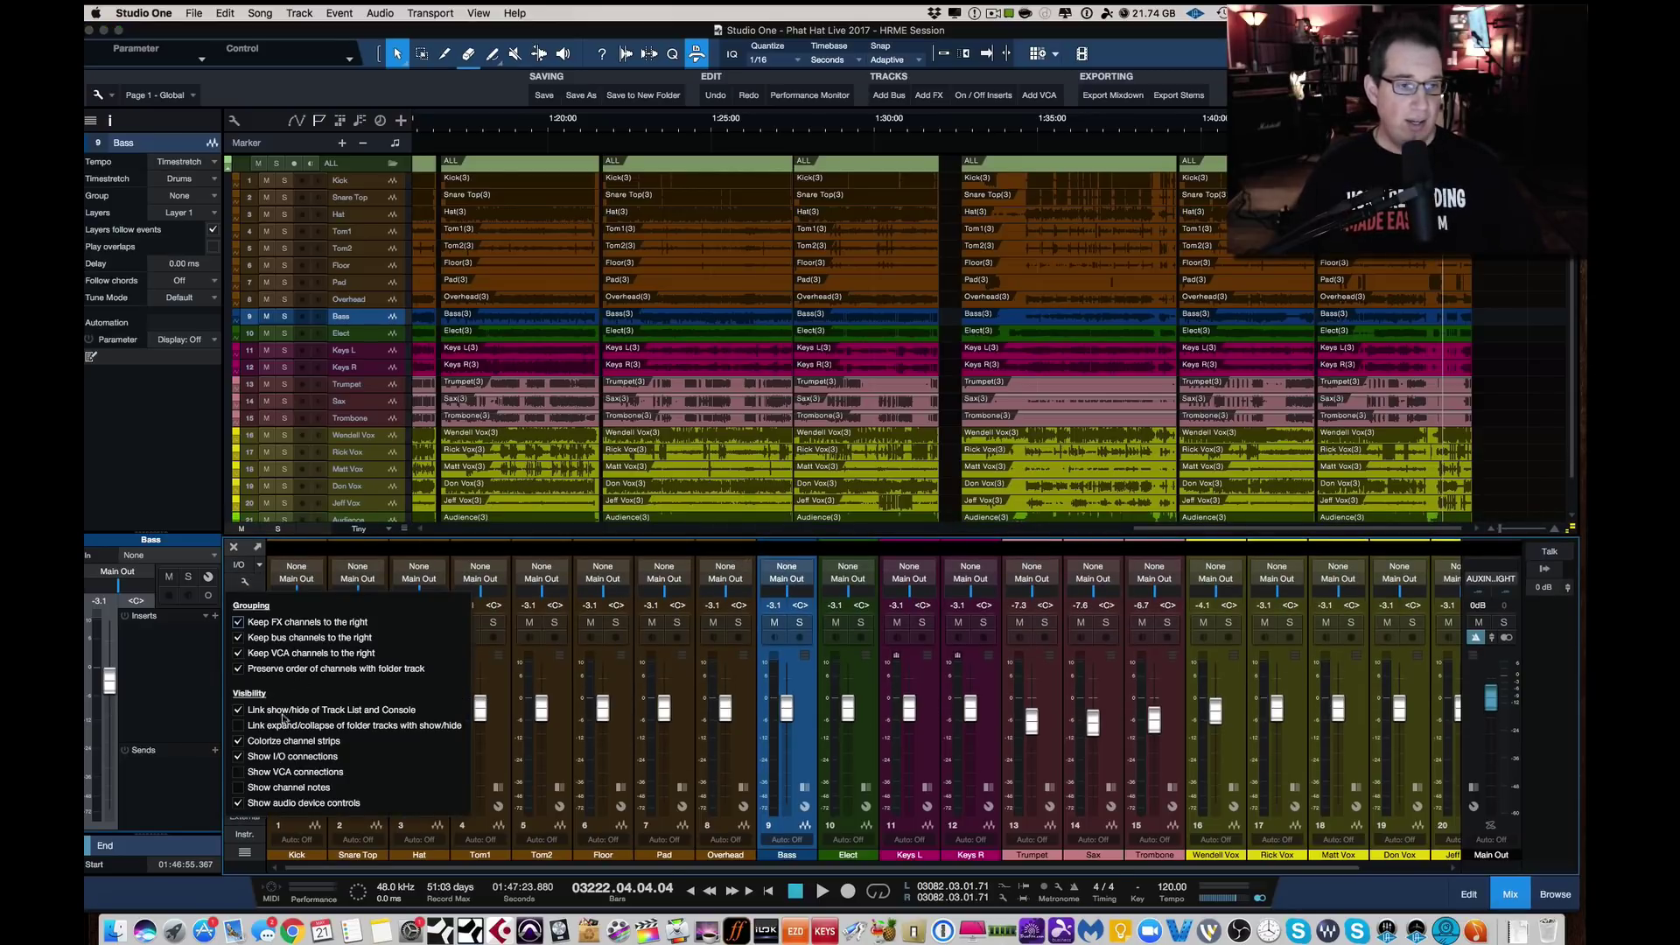
pyautogui.click(238, 787)
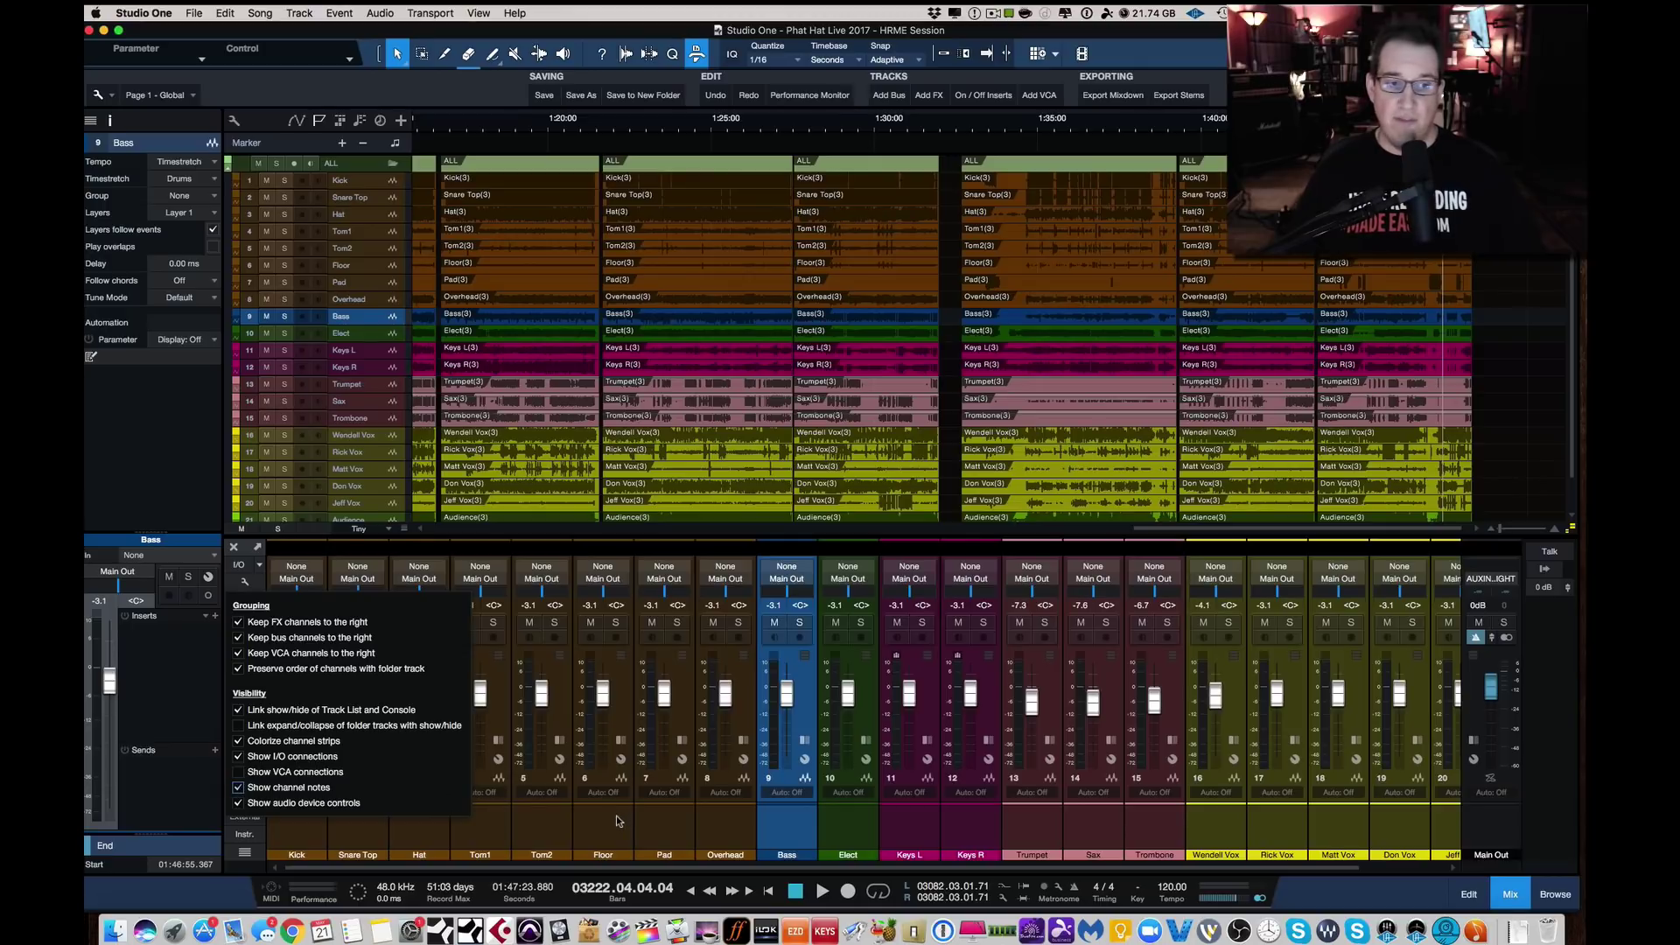
pyautogui.click(617, 821)
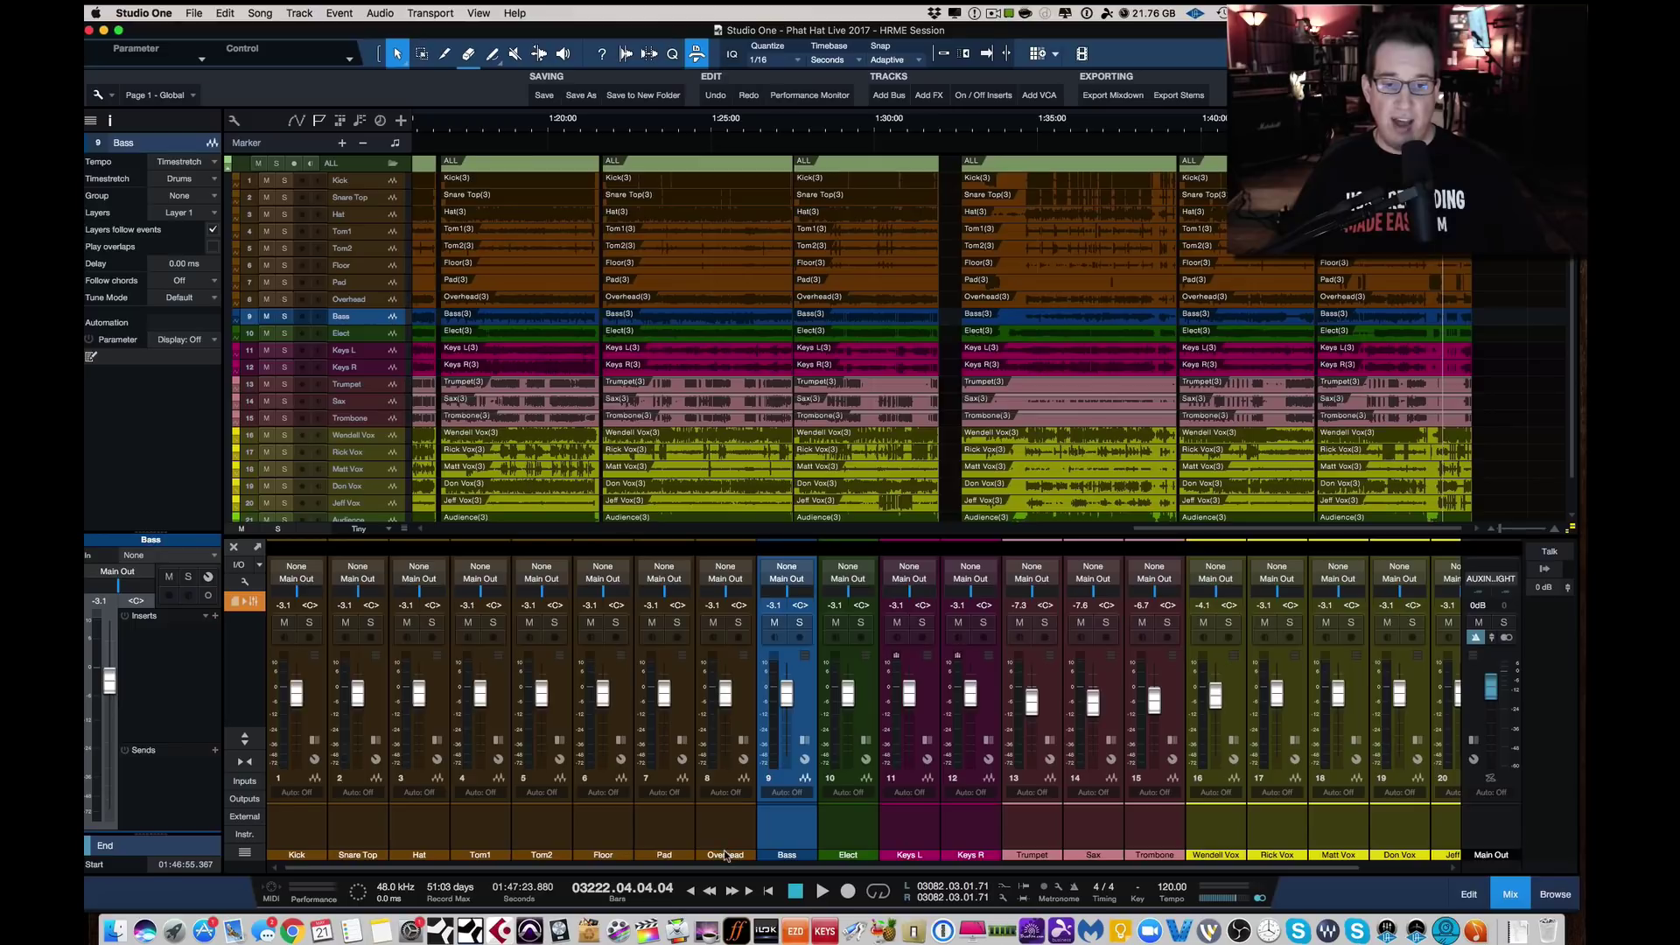
# Open the Overhead channel's colour palette and dismiss it without changing the colour.
pyautogui.click(725, 855)
pyautogui.click(726, 855)
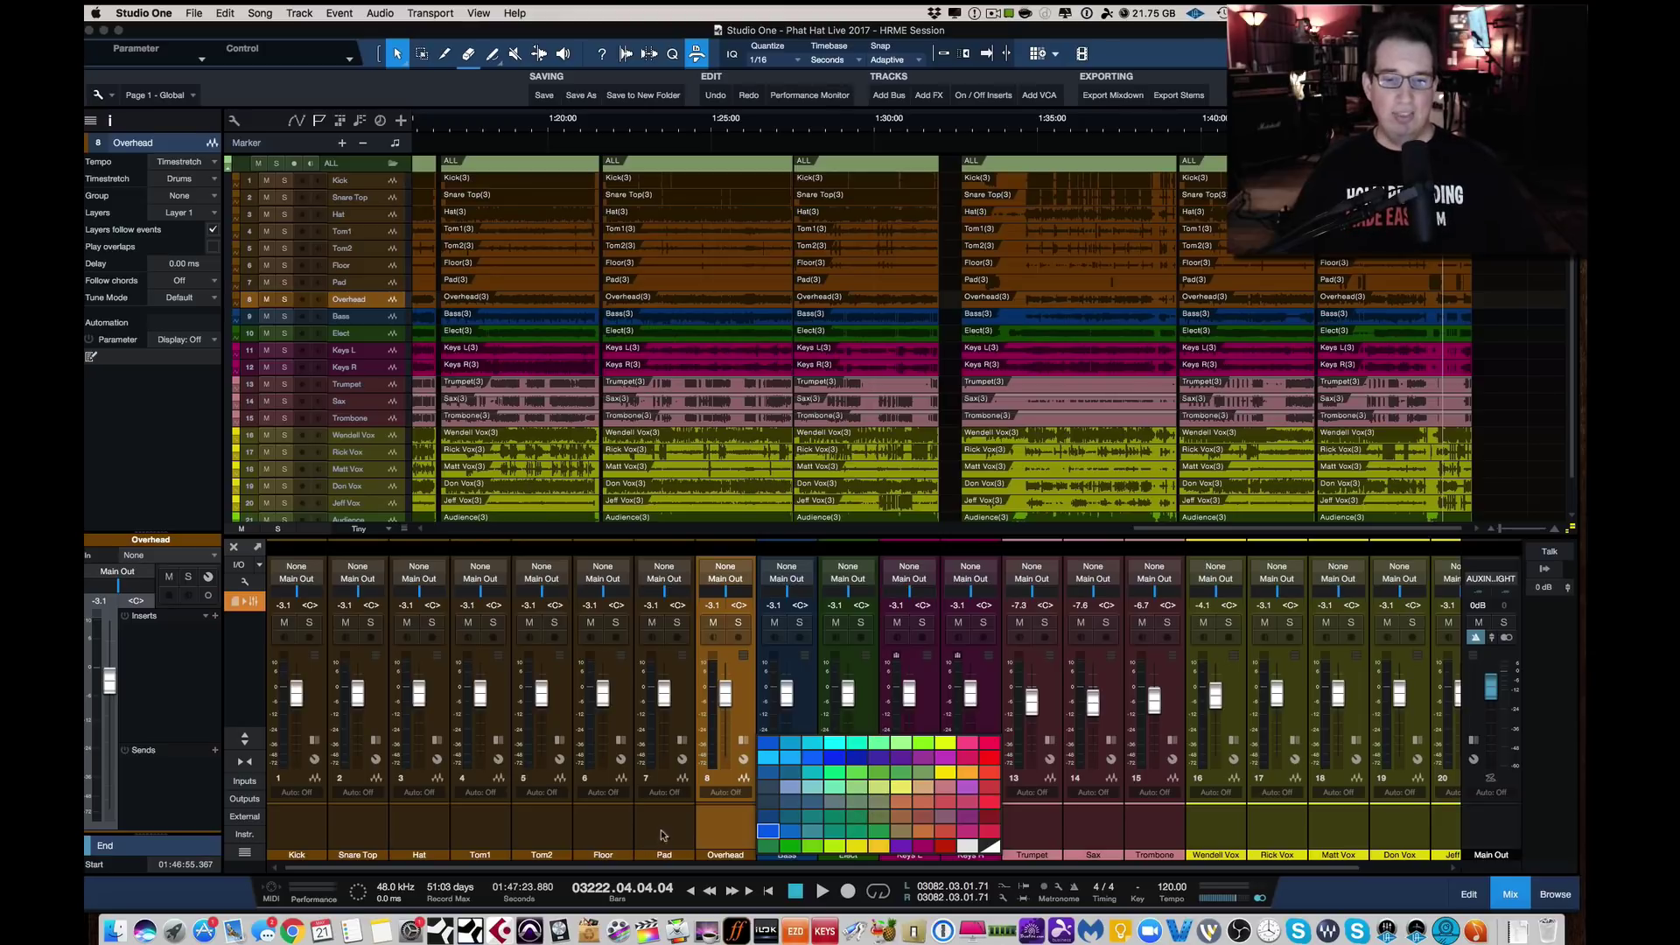
pyautogui.click(665, 835)
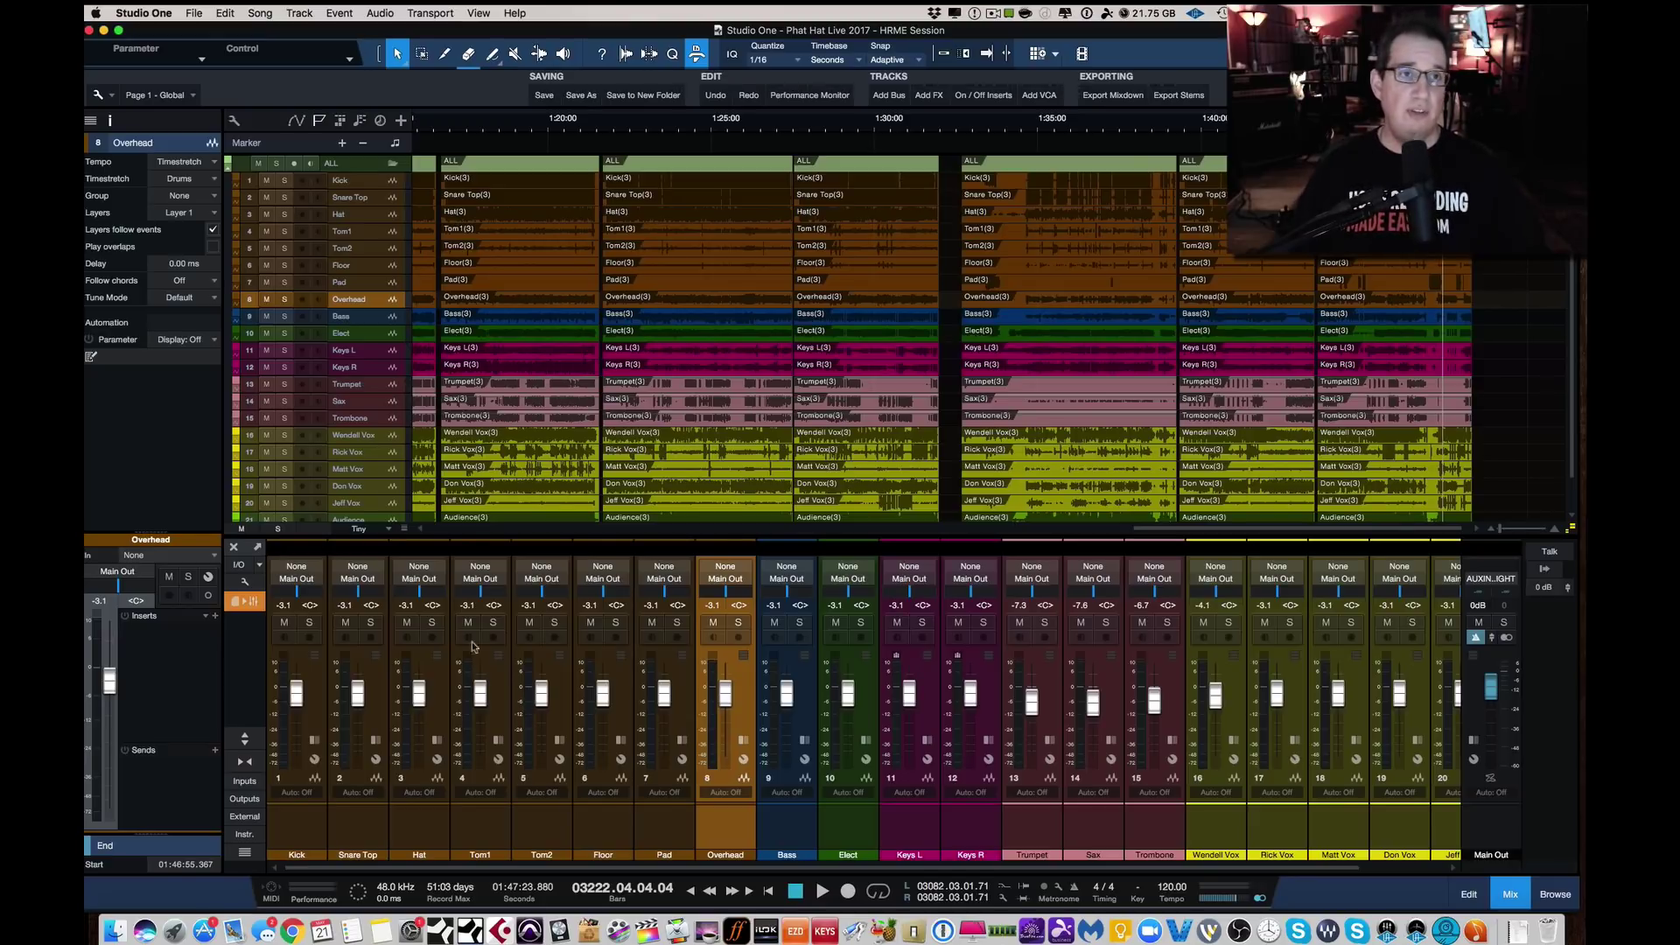
pyautogui.click(360, 122)
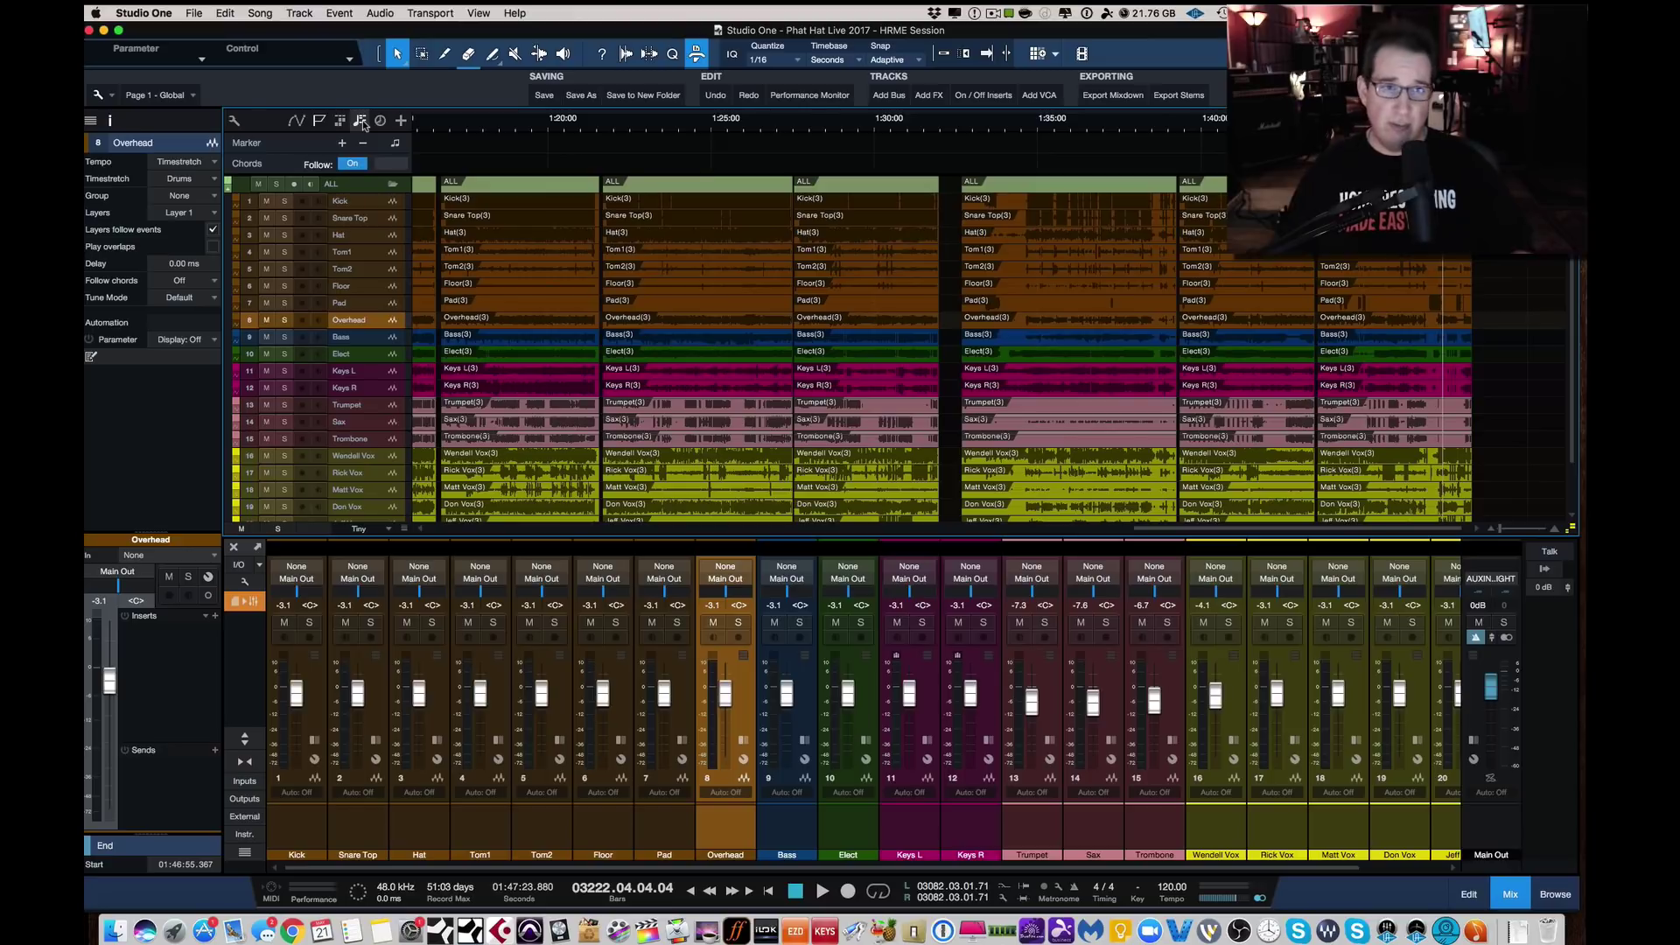
pyautogui.click(363, 123)
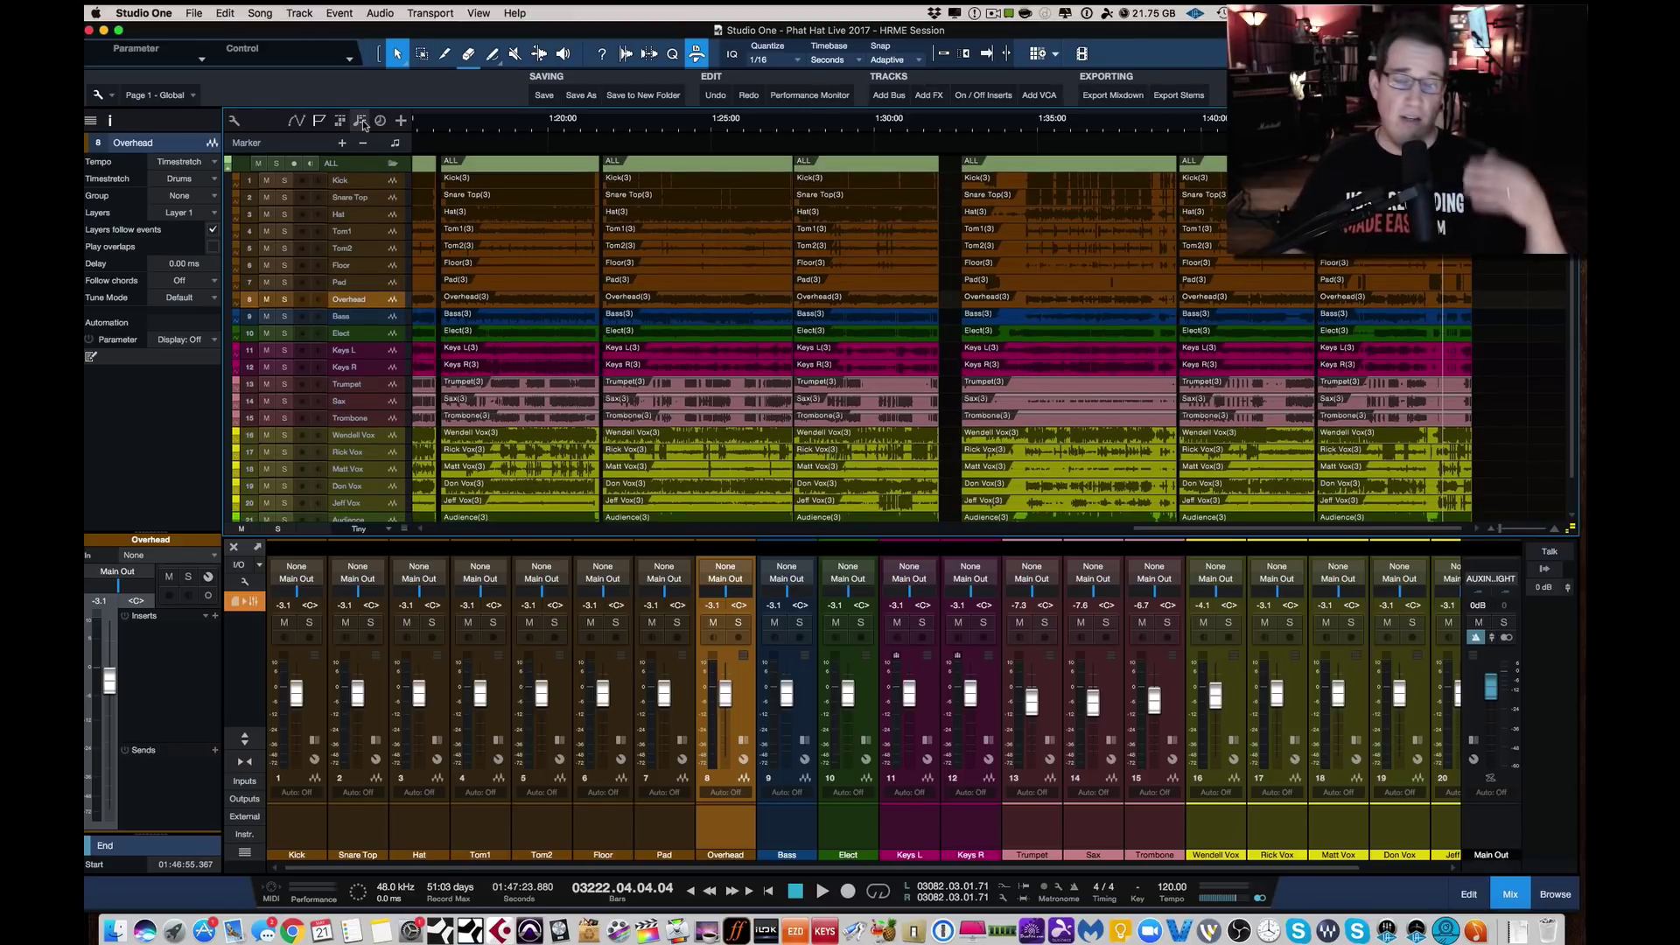